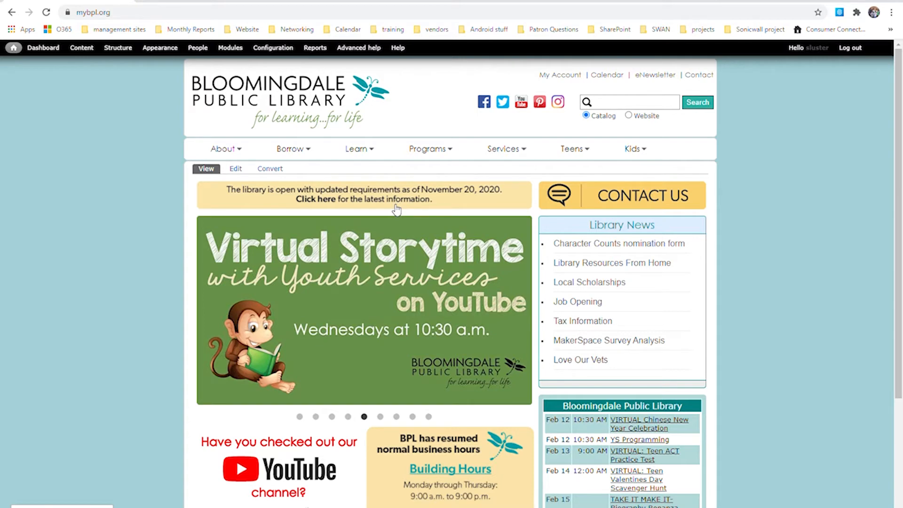
# Open the library website's Computer Classes page through the Computers section of its services.
pyautogui.moveTo(507, 144)
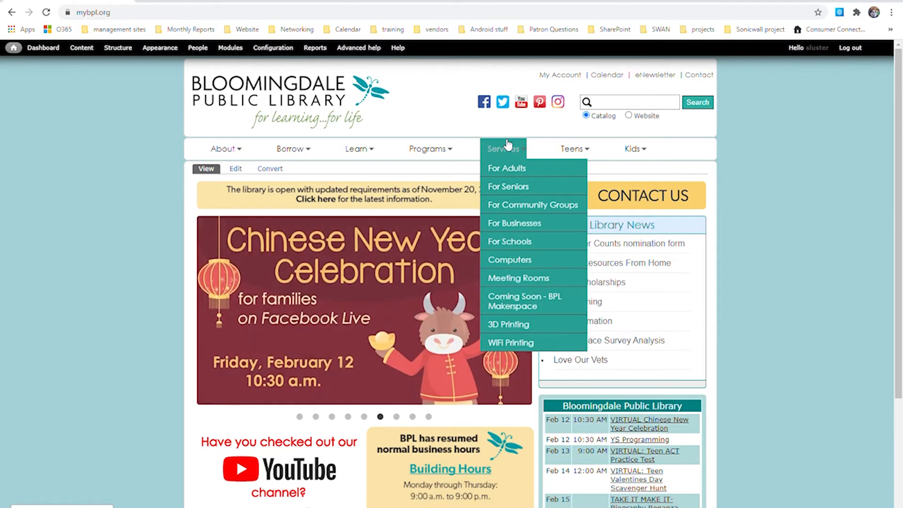
pyautogui.click(513, 262)
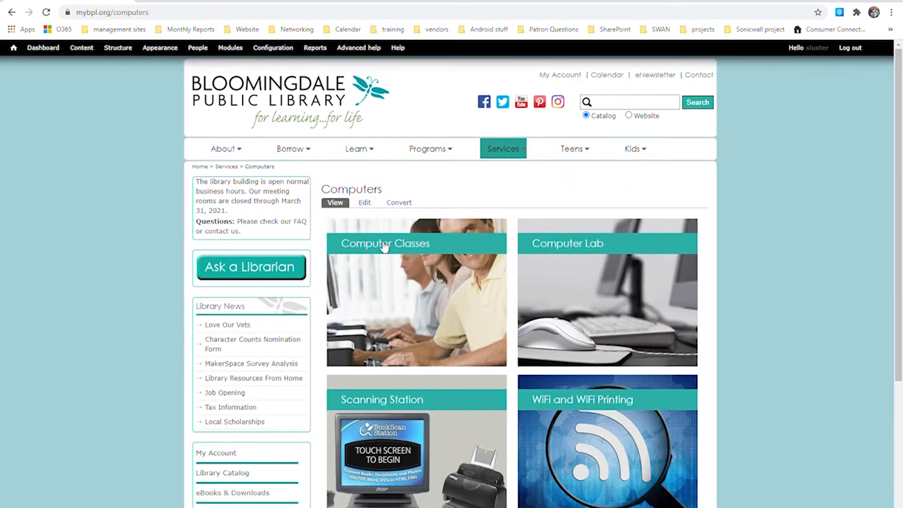
pyautogui.click(385, 247)
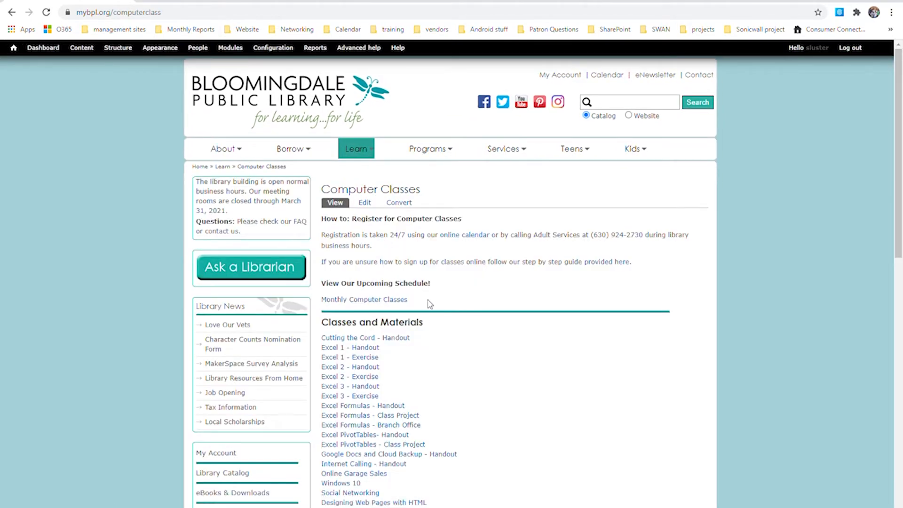
# Find and highlight the Introduction to Microsoft Word Program and Exercises entries among the class materials.
pyautogui.scroll(-3, 445, 305)
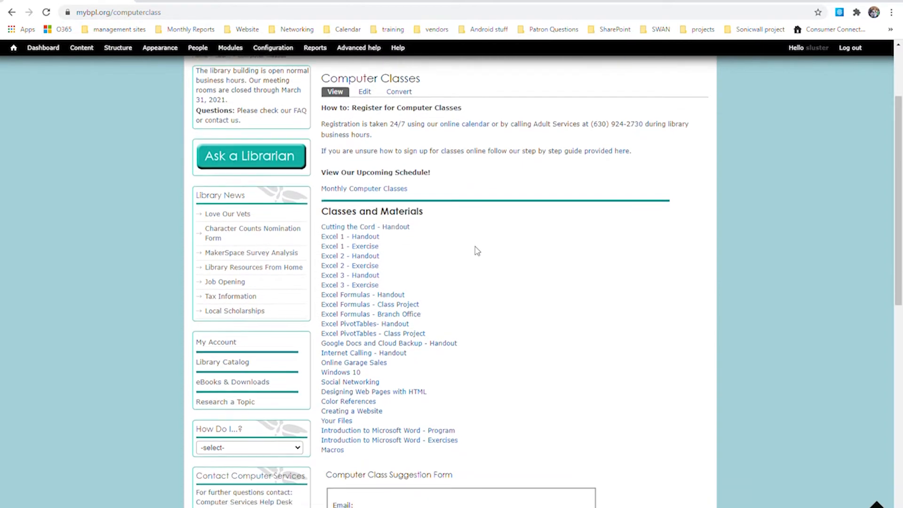
pyautogui.scroll(-2, 471, 267)
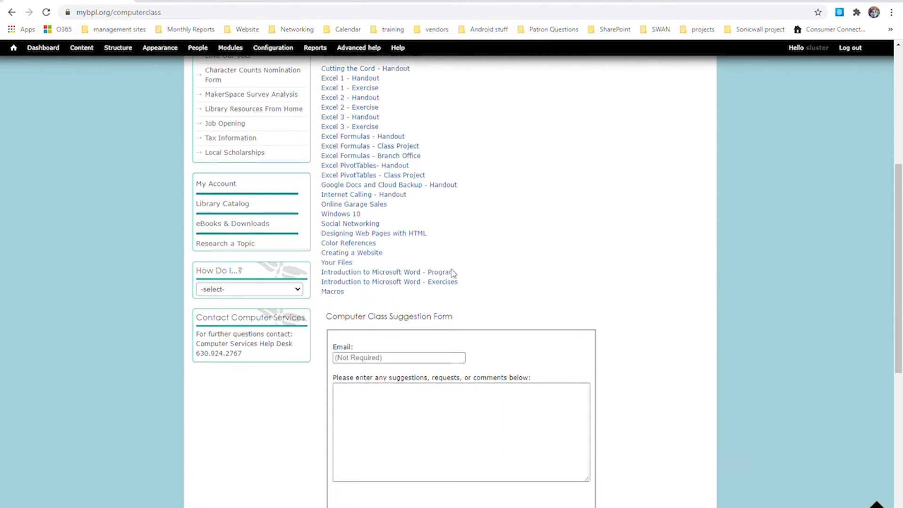
pyautogui.tripleClick(401, 277)
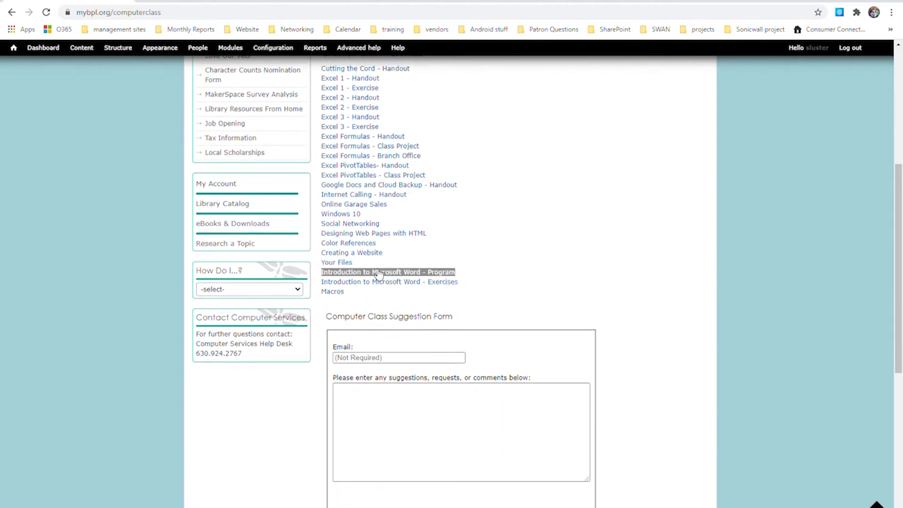
pyautogui.tripleClick(421, 282)
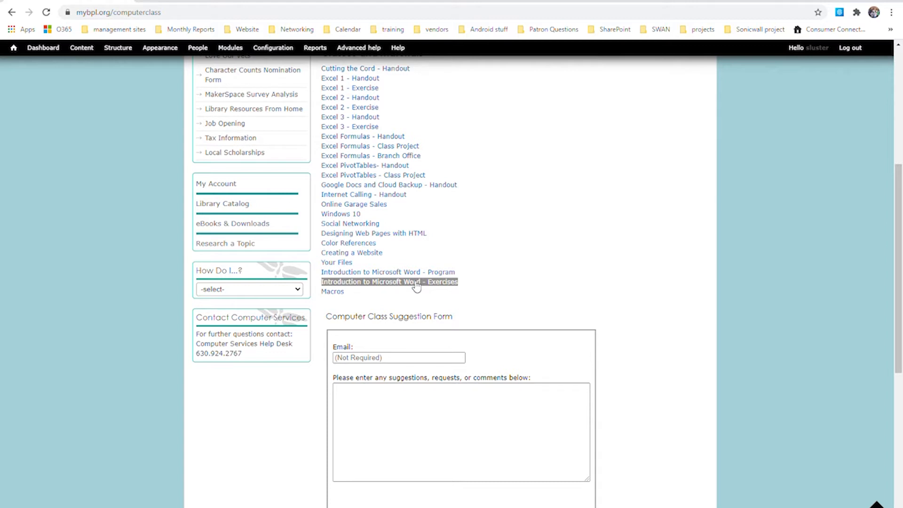
pyautogui.tripleClick(352, 284)
pyautogui.click(527, 301)
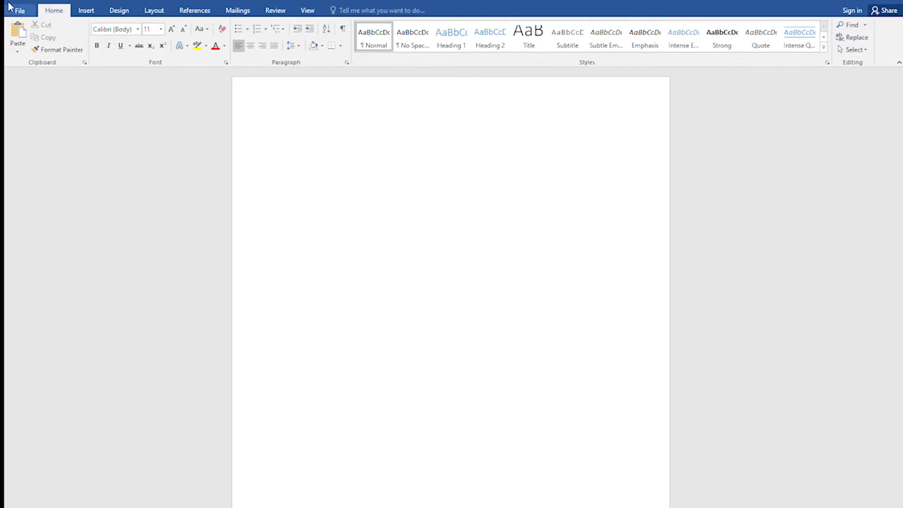
# Switch to Word and examine the Insert, Design, Layout, References, Mailings, Review and View command sets, ending on the Home commands.
pyautogui.click(85, 11)
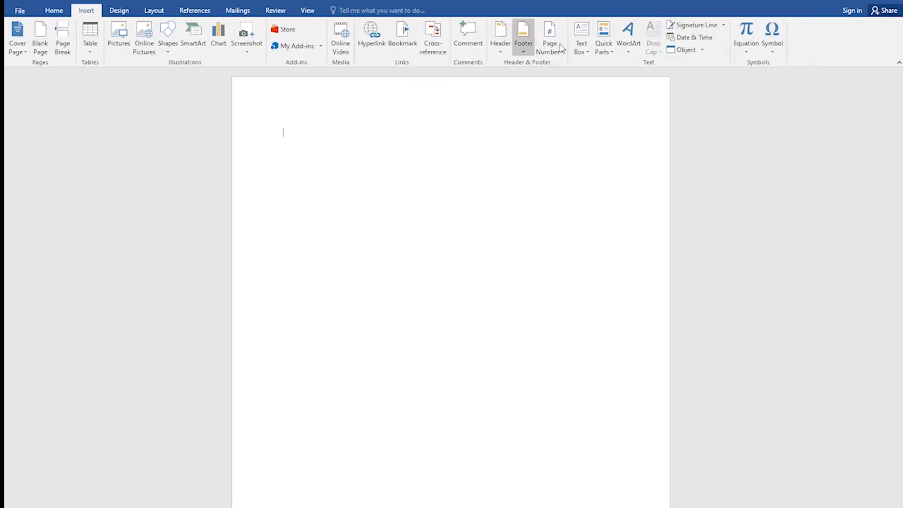
pyautogui.click(114, 11)
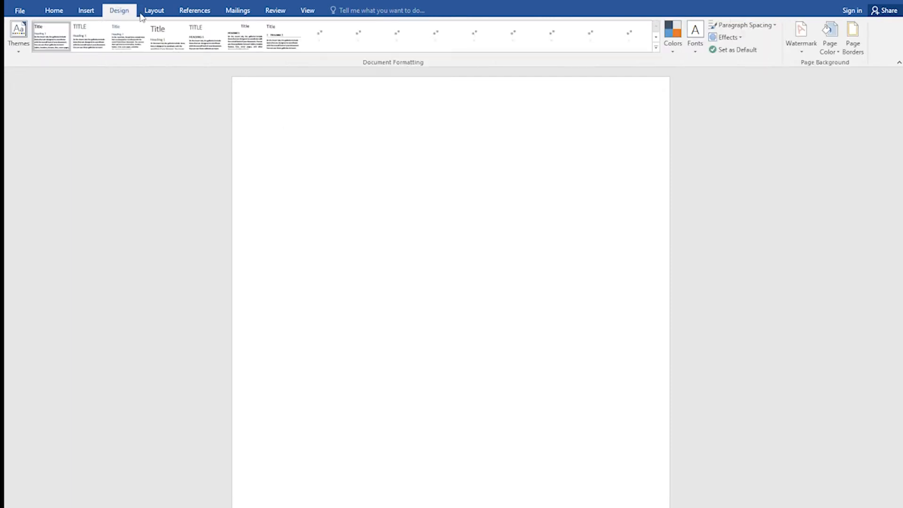
pyautogui.click(153, 11)
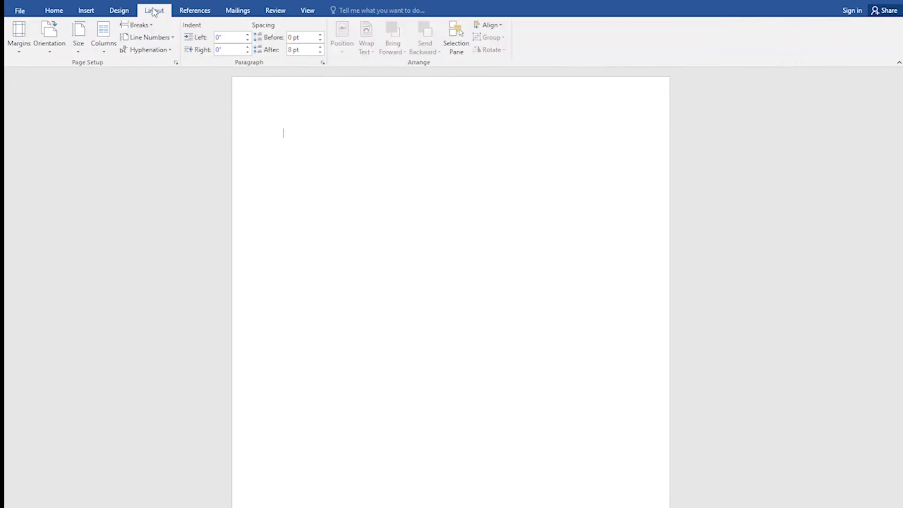
pyautogui.click(190, 10)
pyautogui.click(238, 8)
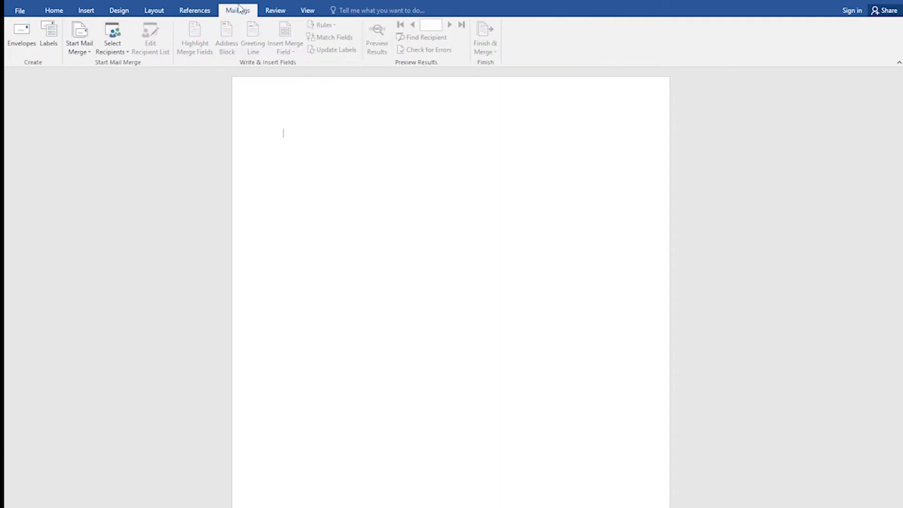
pyautogui.click(273, 8)
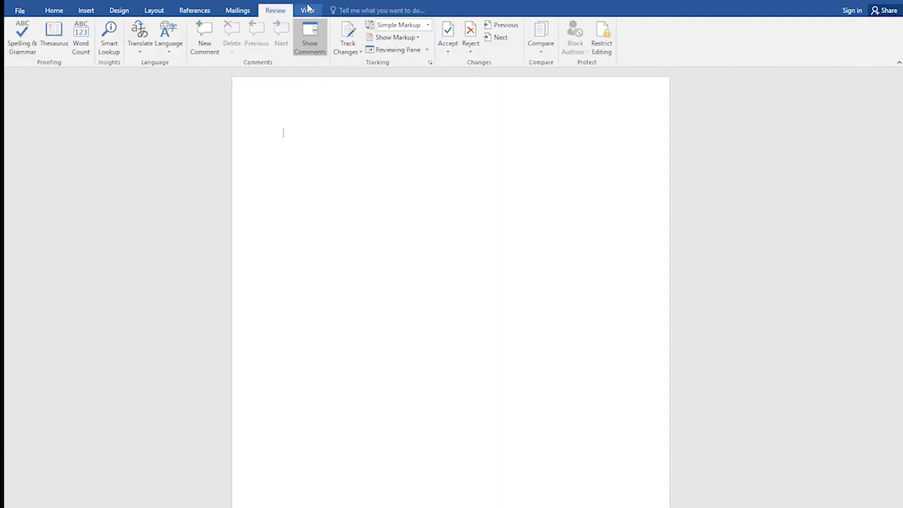
pyautogui.click(308, 9)
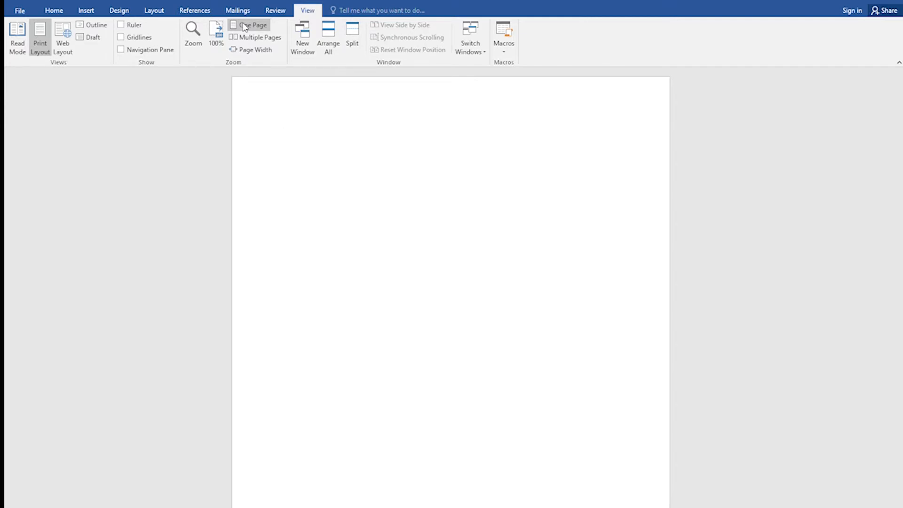
pyautogui.click(271, 12)
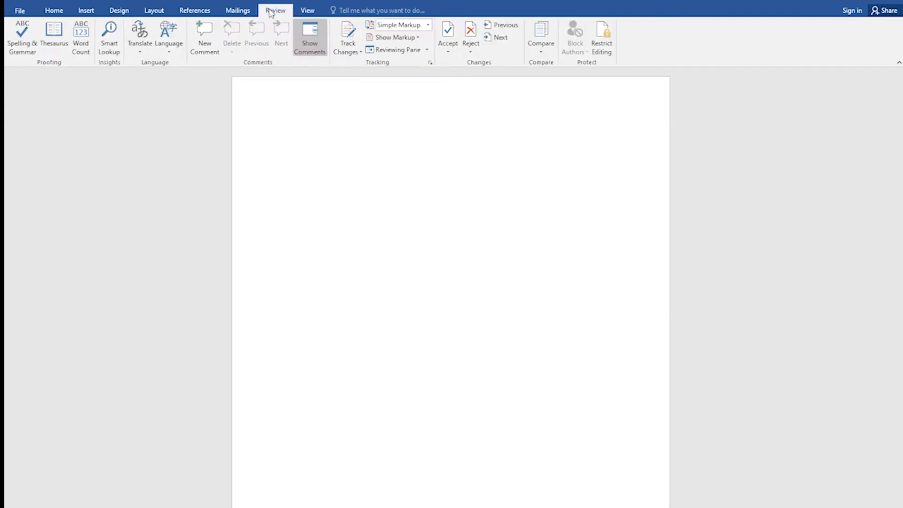
pyautogui.click(238, 12)
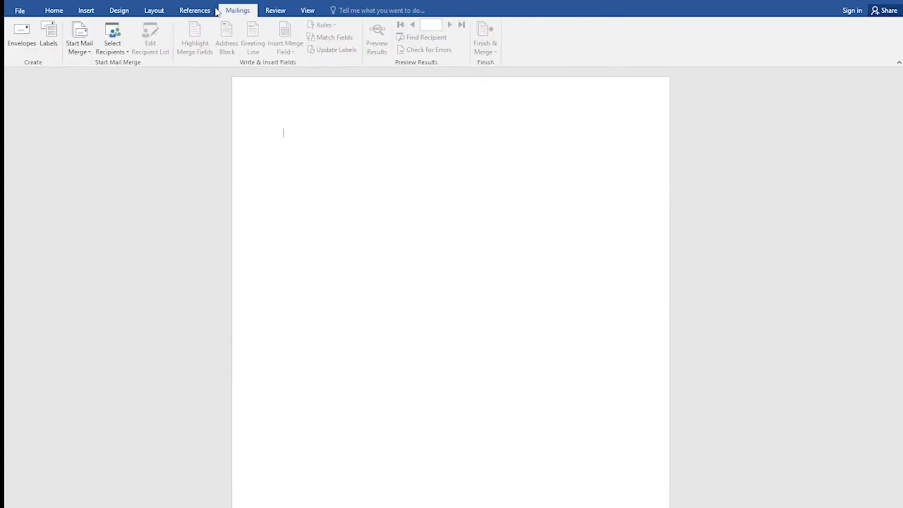
pyautogui.click(191, 12)
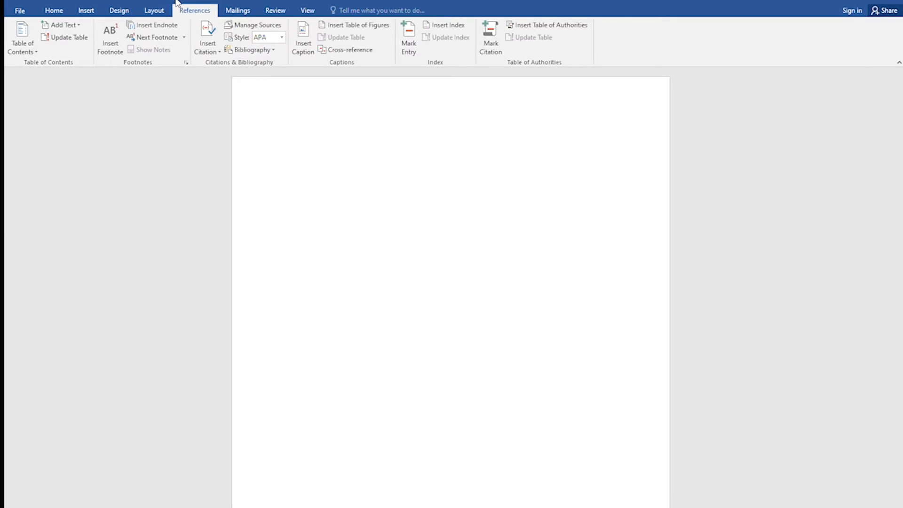
pyautogui.click(53, 12)
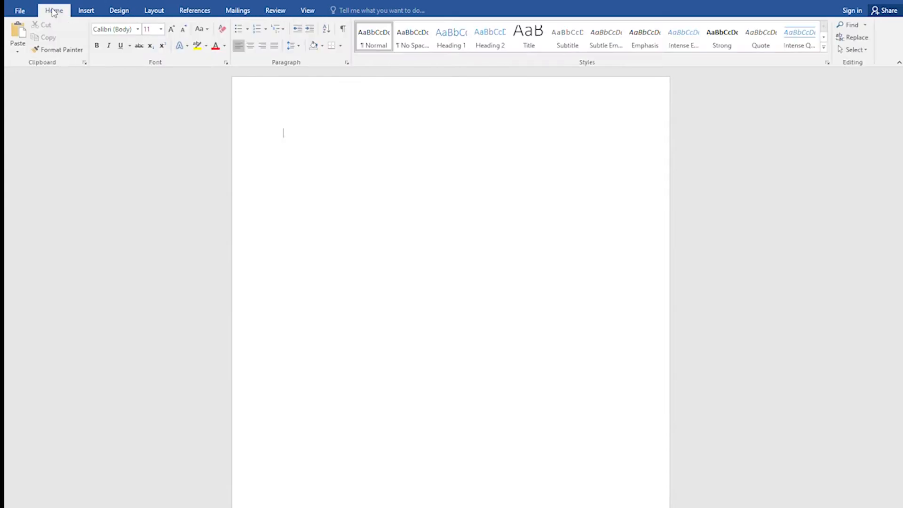
# Examine the blank document's Info page and return to the document.
pyautogui.click(19, 11)
pyautogui.click(24, 9)
pyautogui.click(13, 12)
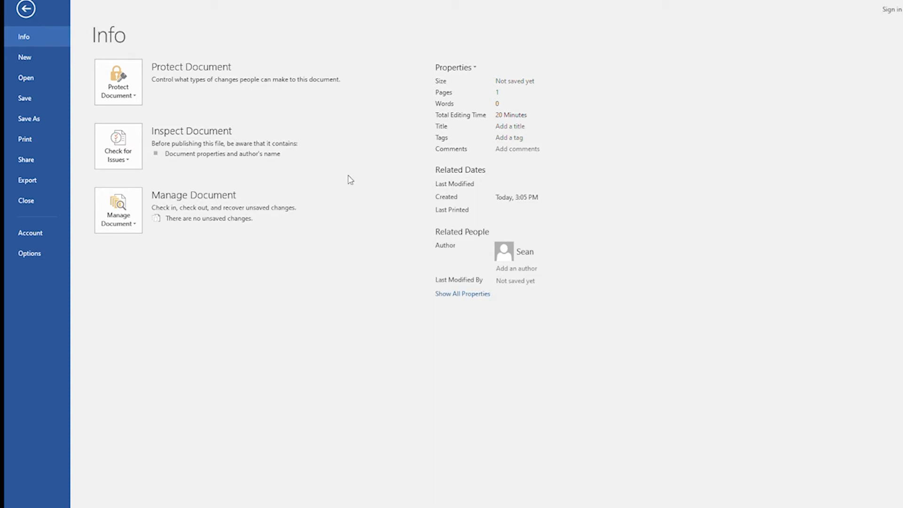
pyautogui.click(22, 10)
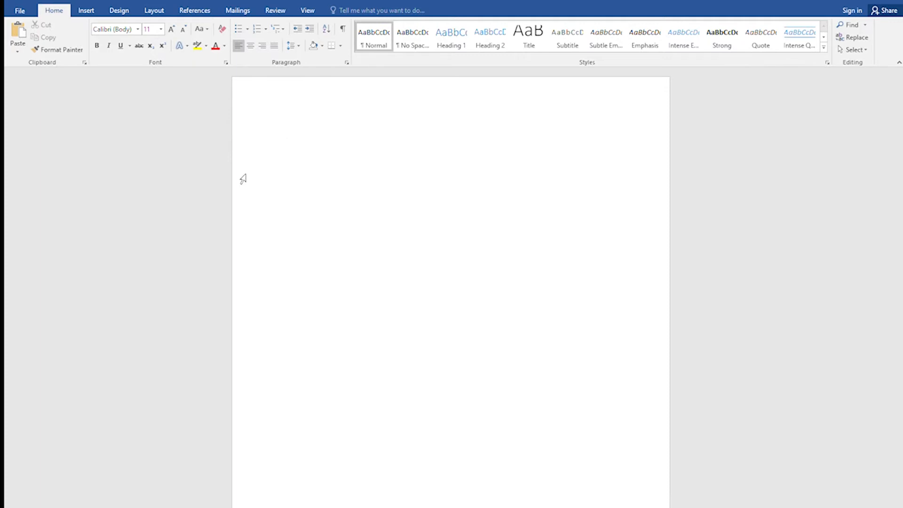
# Write "Hello world." at the start of the document and continue with nonsense filler text that wraps onto a third line.
pyautogui.write('Hello world.')
pyautogui.write('As adf adf asdf')
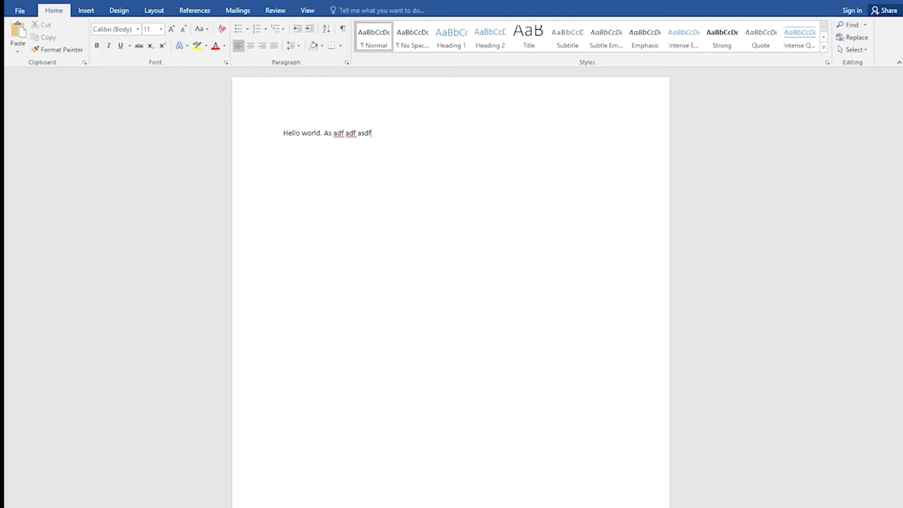
pyautogui.write('akdf jasdf asl;dfkj as;dfljk asl;dfjk as;ldfjk as;ldkfj')
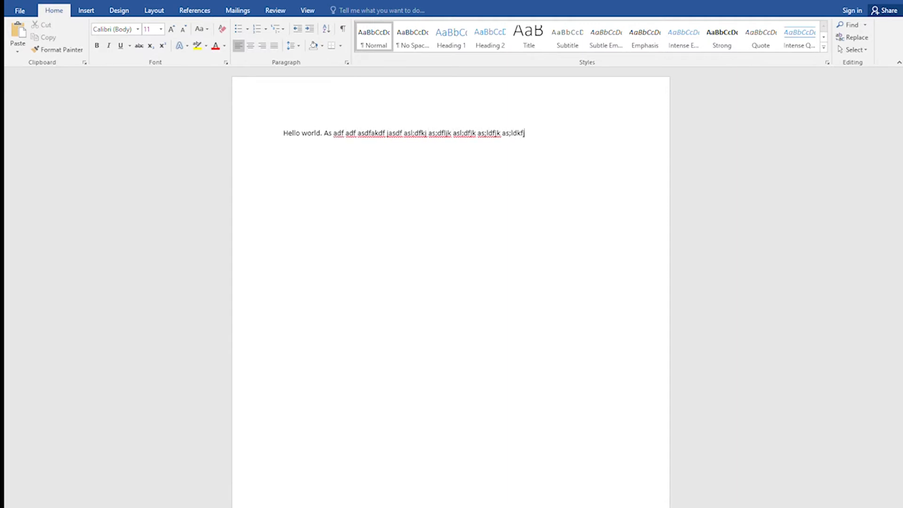
pyautogui.write('asl;dkfj ;alskdjf ;laskjdf;laskjdf ;lasjkdf ;lasjkdf ;lakfj')
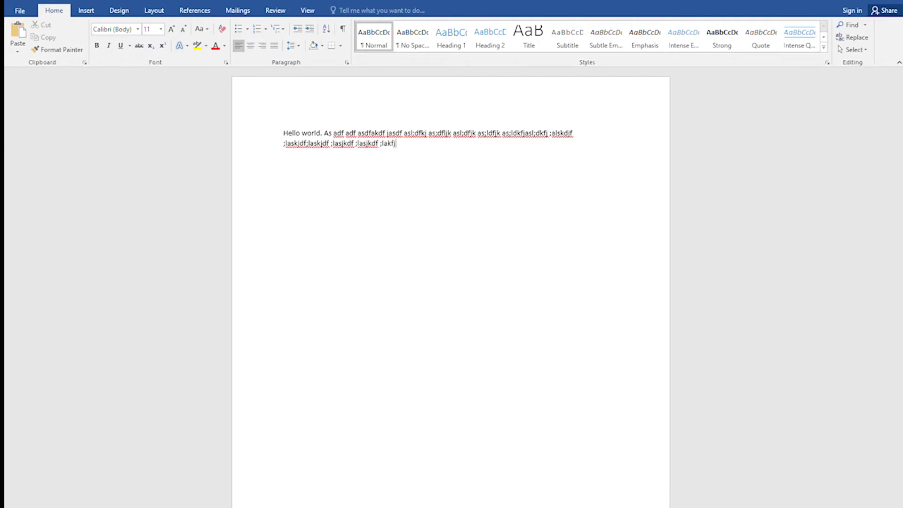
pyautogui.write('eifj ;oaoeifv;advni ;alkdv ml;kad vl;kasm v;lakmd v;lakd vm')
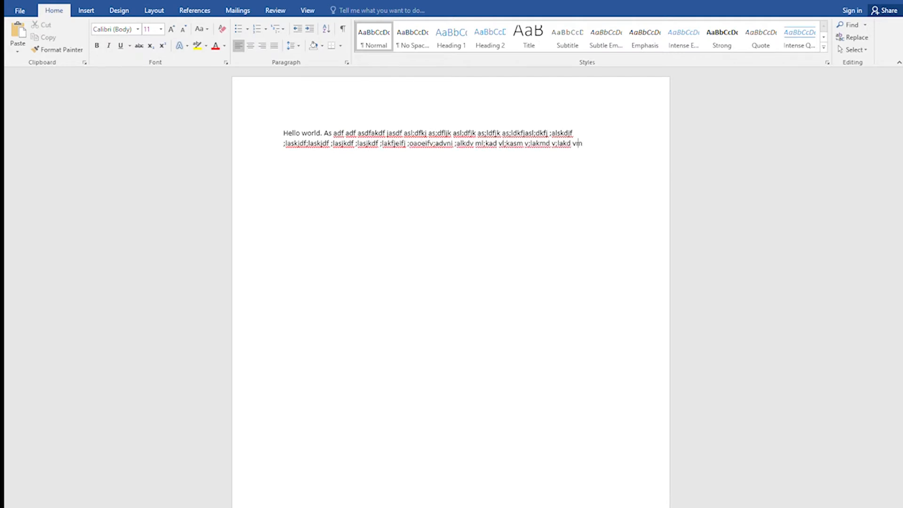
pyautogui.write('l;asdjk vl;ajv ;laskjd vl;akdjv ;lakdjv a;lksdvj a.')
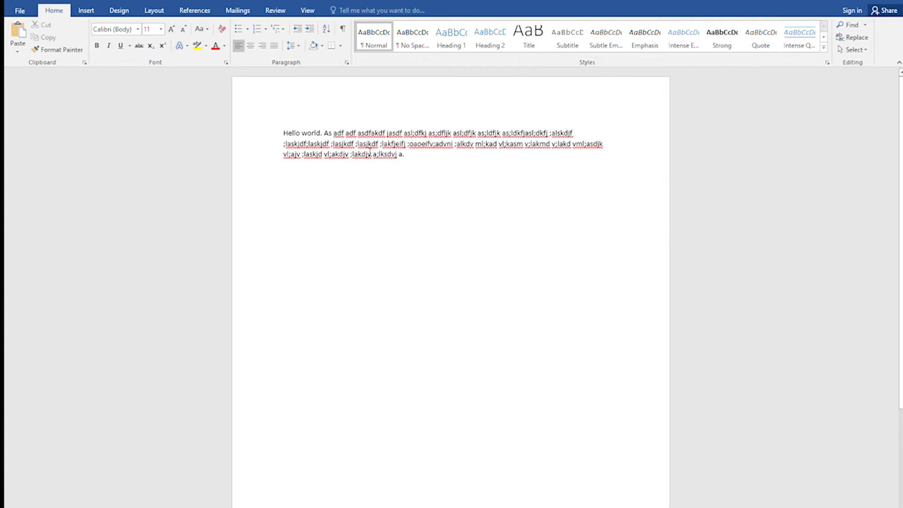
# Add "Speel a word. Teh" at the end of the paragraph to trigger AutoCorrect on the misspelled words.
pyautogui.click(446, 161)
pyautogui.write('S')
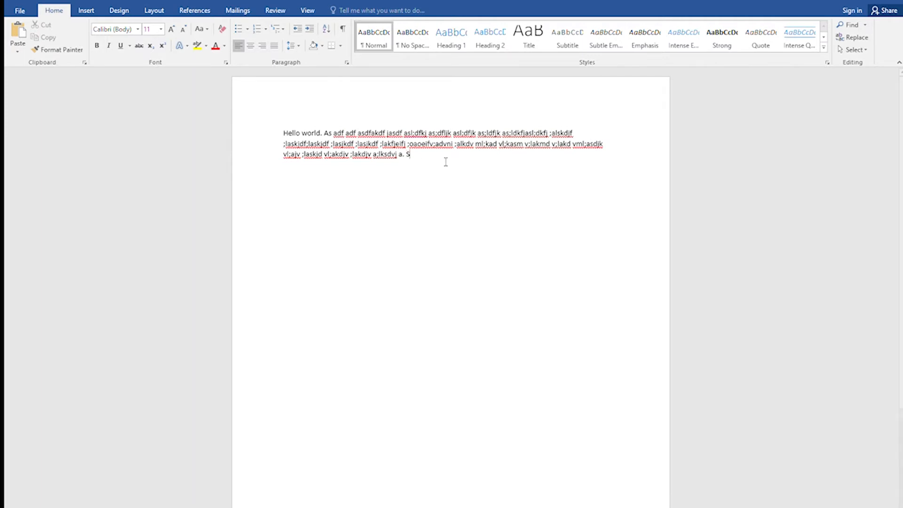
pyautogui.write('peel')
pyautogui.click(452, 178)
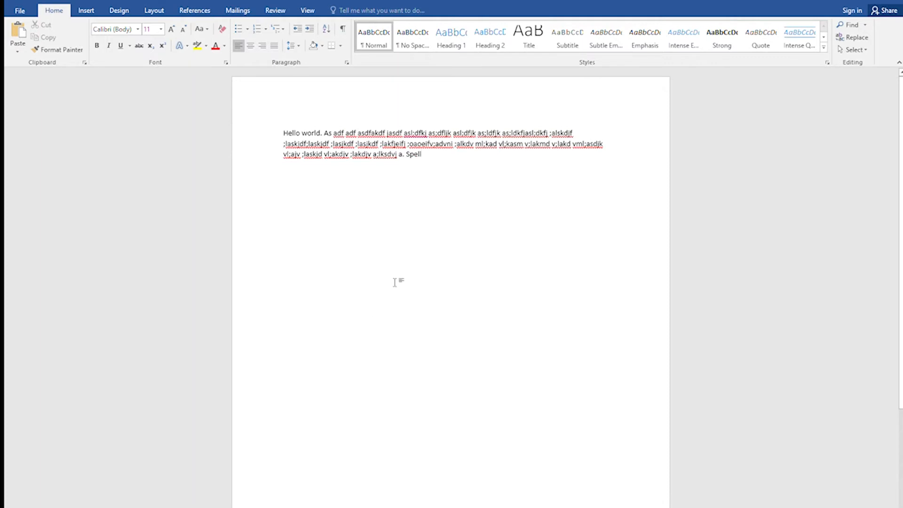
pyautogui.write('a wo')
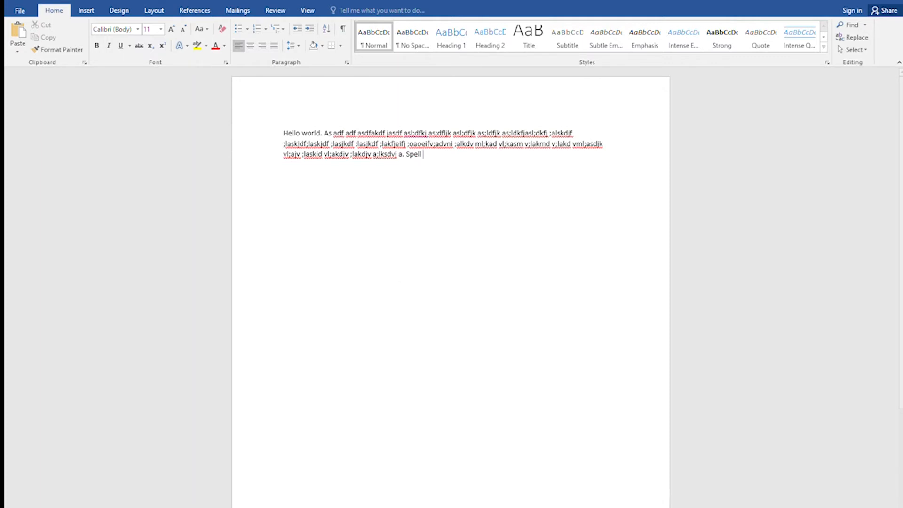
pyautogui.write('rd.')
pyautogui.write('Teh')
# Move the insertion point through the paragraph to just behind the nonsense word "asl;dfkj" in the first line.
pyautogui.click(460, 135)
pyautogui.write('l')
pyautogui.press('Right')
pyautogui.press('Right')
pyautogui.press('Right')
pyautogui.press('Right')
pyautogui.press('Right')
pyautogui.press('Down')
pyautogui.press('Down')
pyautogui.press('Up')
pyautogui.press('Up')
pyautogui.press('Right')
pyautogui.press('Right')
pyautogui.press('Right')
pyautogui.press('Right')
pyautogui.press('Right')
pyautogui.press('Right')
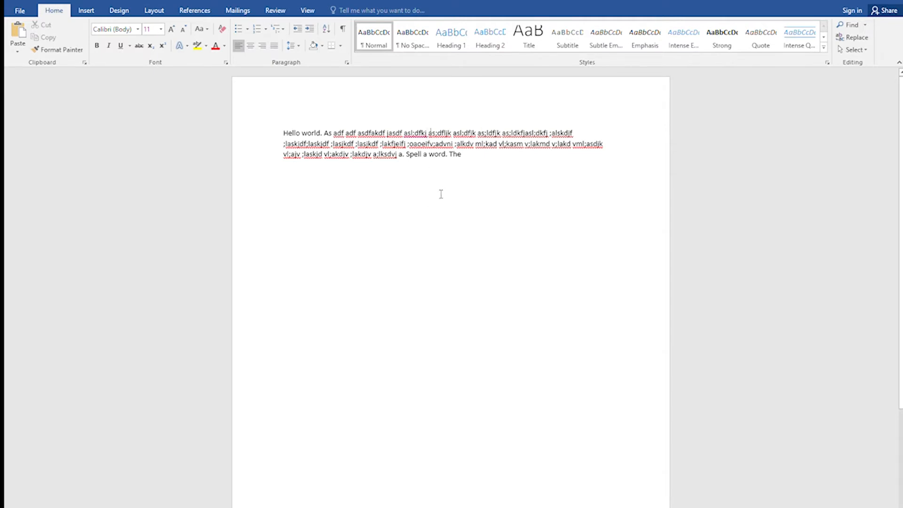
pyautogui.press('Left')
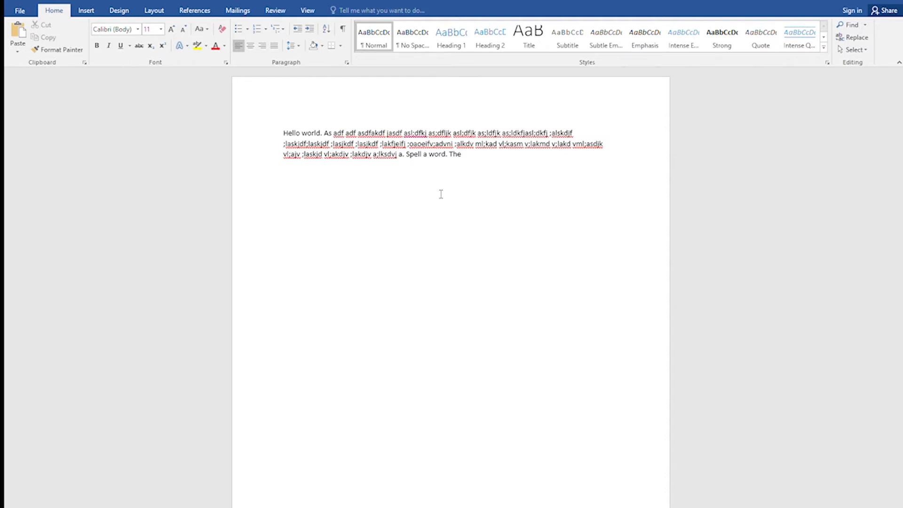
# Replace the nonsense word "asl;dfkj" with "hippopotamus" and remove the extra space behind it.
pyautogui.press('BackSpace')
pyautogui.press('BackSpace')
pyautogui.press('BackSpace')
pyautogui.press('BackSpace')
pyautogui.press('BackSpace')
pyautogui.press('BackSpace')
pyautogui.press('BackSpace')
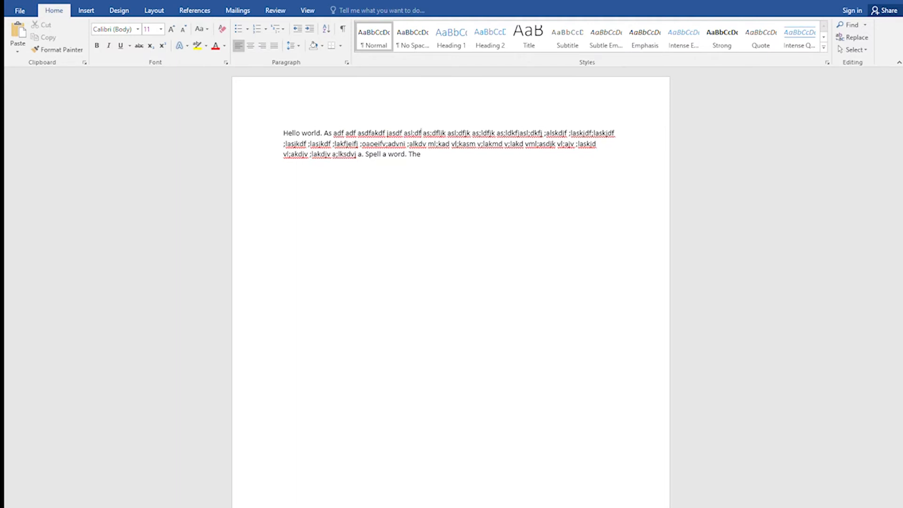
pyautogui.press('BackSpace')
pyautogui.write('hipp')
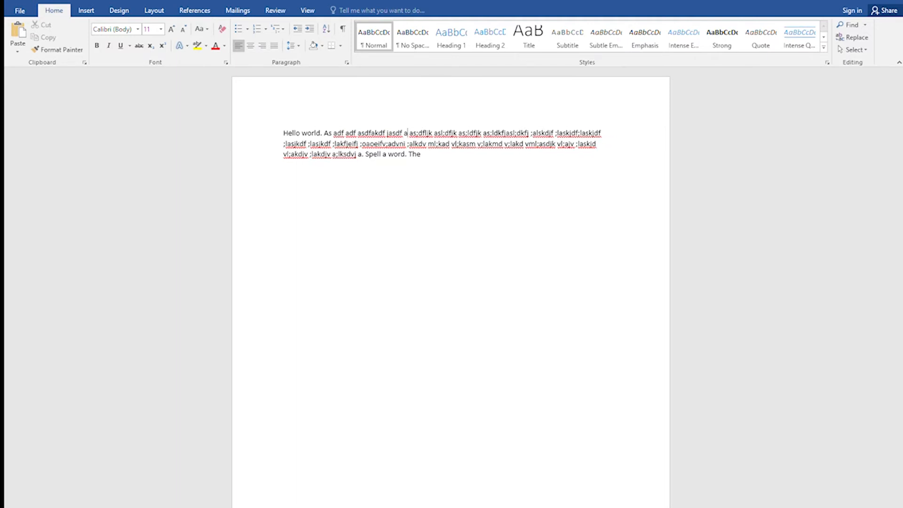
pyautogui.write('opotamus')
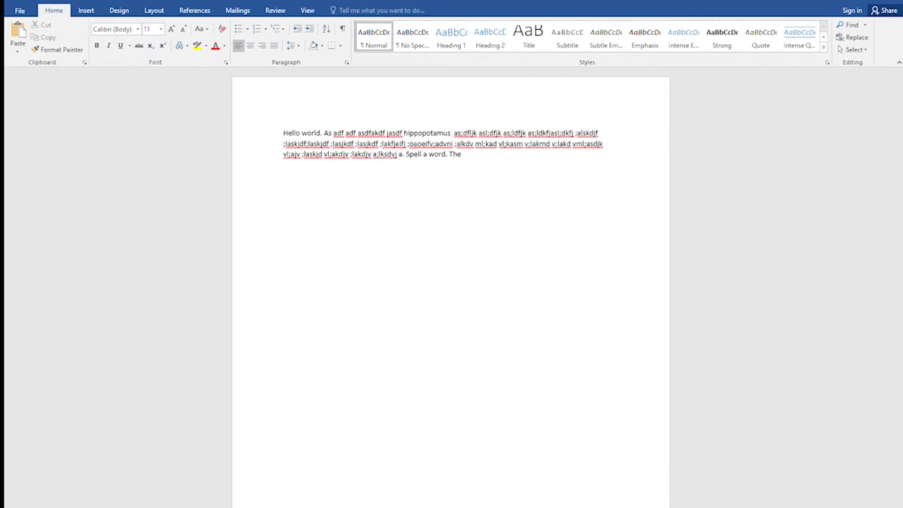
pyautogui.press('BackSpace')
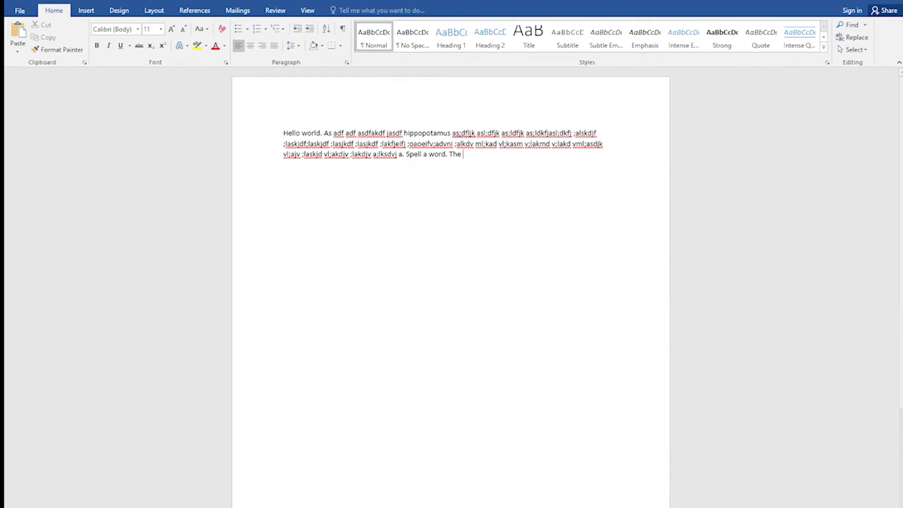
# Add the lowercase word "bloomingdale" after "The" at the end of the paragraph and place the insertion point behind it.
pyautogui.write('bloomingdale')
pyautogui.click(507, 156)
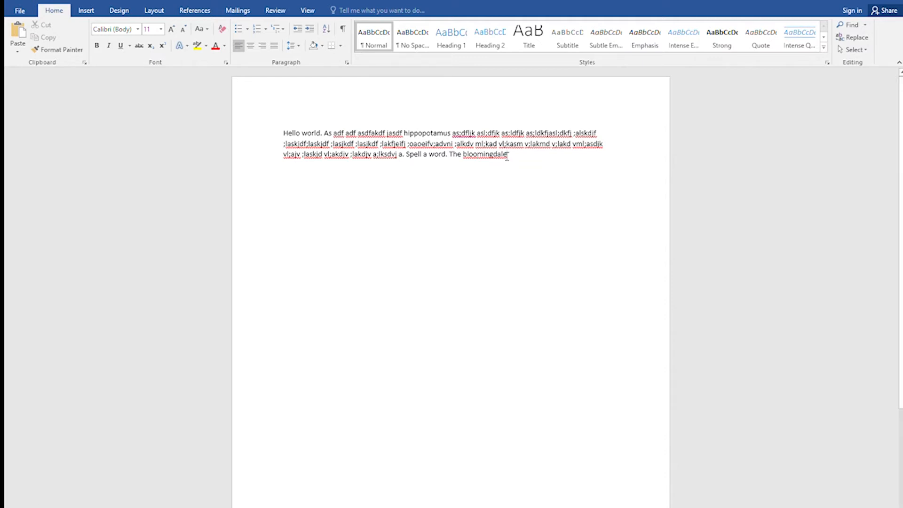
# End the sentence with a period and capitalize "Bloomingdale", leaving the insertion point at the end of the paragraph.
pyautogui.write('.')
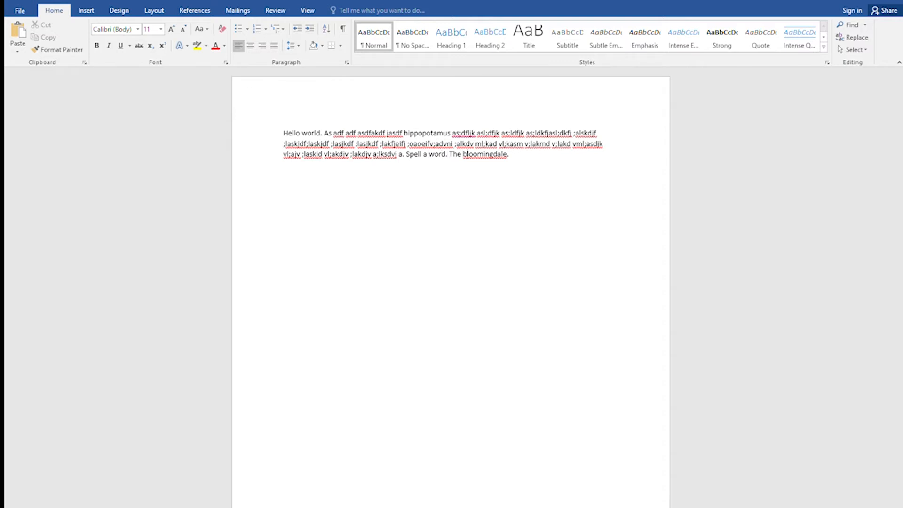
pyautogui.press('BackSpace')
pyautogui.write('B')
pyautogui.press('Right')
pyautogui.press('Right')
pyautogui.press('Right')
pyautogui.press('Right')
pyautogui.press('Right')
pyautogui.press('Right')
pyautogui.press('Right')
pyautogui.press('Right')
pyautogui.press('Right')
pyautogui.press('Right')
pyautogui.press('Right')
pyautogui.press('Right')
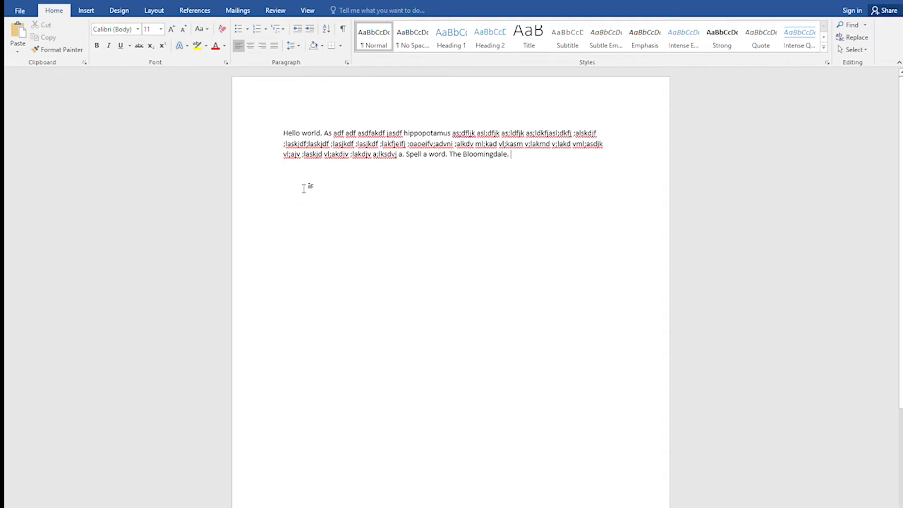
# Try to place the insertion point in the blank area below the paragraph, finishing back at the paragraph's end.
pyautogui.tripleClick(305, 213)
pyautogui.doubleClick(302, 217)
pyautogui.click(299, 229)
pyautogui.click(530, 153)
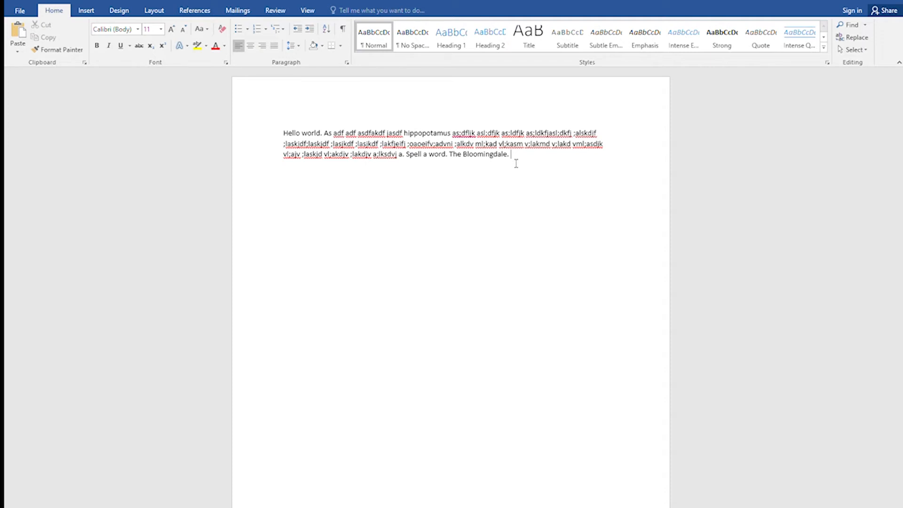
# Insert three blank lines below the paragraph and enter "Hello how is this?" as an indented line.
pyautogui.press('Return')
pyautogui.press('Return')
pyautogui.press('Return')
pyautogui.press('Return')
pyautogui.write('Hello how is this?')
# Move the insertion point up and down line by line between the paragraph and the "Hello how is this?" line.
pyautogui.press('Left')
pyautogui.press('Up')
pyautogui.press('Up')
pyautogui.press('Up')
pyautogui.press('Down')
pyautogui.press('Down')
pyautogui.press('Down')
pyautogui.press('Down')
pyautogui.press('Up')
pyautogui.press('Up')
pyautogui.press('Up')
pyautogui.press('Up')
pyautogui.press('Down')
pyautogui.press('Down')
pyautogui.press('Down')
pyautogui.press('Down')
# Move the insertion point backward and forward character by character, ending just before "Hello" in the indented line.
pyautogui.press('Home')
pyautogui.press('Left')
pyautogui.press('Left')
pyautogui.press('Left')
pyautogui.press('Left')
pyautogui.press('Left')
pyautogui.press('Left')
pyautogui.press('Left')
pyautogui.press('Left')
pyautogui.press('Left')
pyautogui.press('Left')
pyautogui.press('Left')
pyautogui.press('Left')
pyautogui.press('Left')
pyautogui.press('Left')
pyautogui.press('Left')
pyautogui.press('Left')
pyautogui.press('Left')
pyautogui.press('Left')
pyautogui.press('Left')
pyautogui.press('Left')
pyautogui.press('Right')
pyautogui.press('Right')
pyautogui.press('Right')
pyautogui.press('Right')
pyautogui.press('Right')
pyautogui.press('Right')
pyautogui.press('Right')
pyautogui.press('Right')
pyautogui.press('Right')
pyautogui.press('Right')
pyautogui.press('Right')
pyautogui.press('Right')
pyautogui.press('Right')
pyautogui.press('Right')
pyautogui.press('Right')
pyautogui.press('Right')
pyautogui.press('Right')
pyautogui.press('Right')
pyautogui.press('Right')
pyautogui.press('Right')
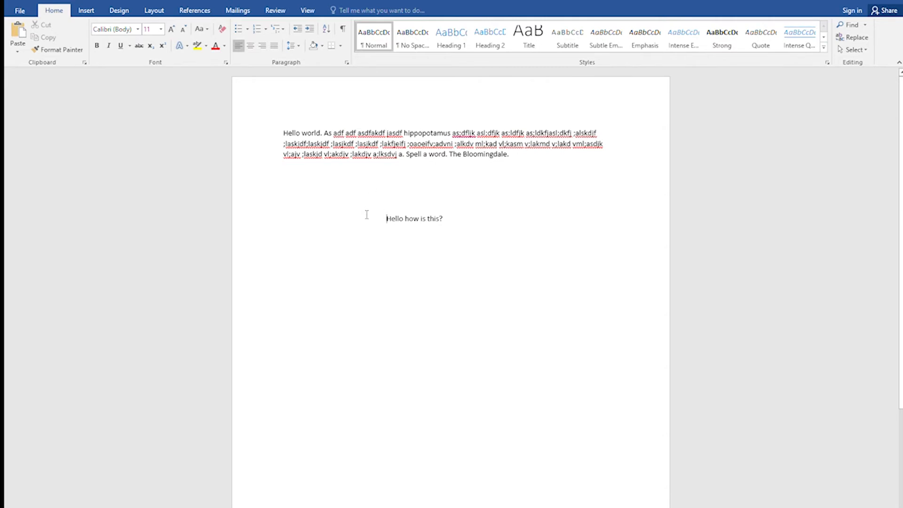
# Delete two of the blank lines between the paragraph and "Hello how is this?".
pyautogui.press('Up')
pyautogui.press('Up')
pyautogui.press('Down')
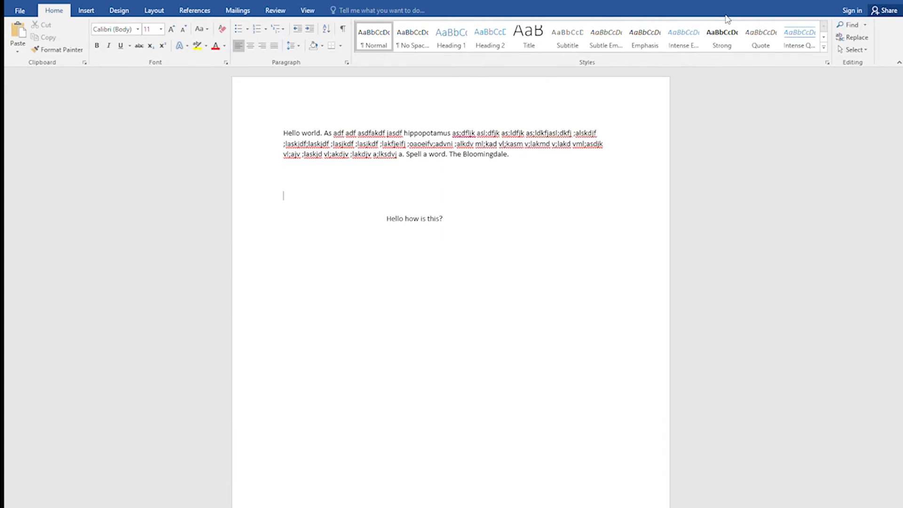
pyautogui.press('Up')
pyautogui.press('Up')
pyautogui.press('Down')
pyautogui.press('BackSpace')
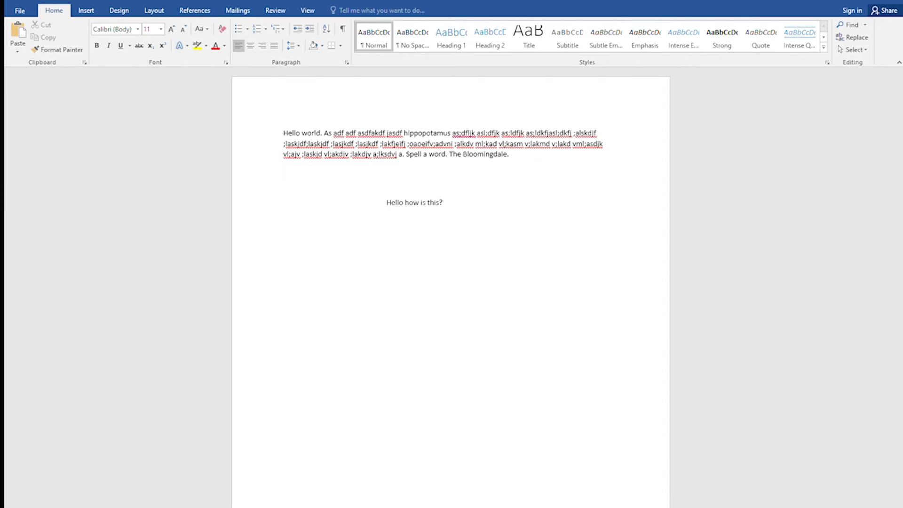
pyautogui.press('BackSpace')
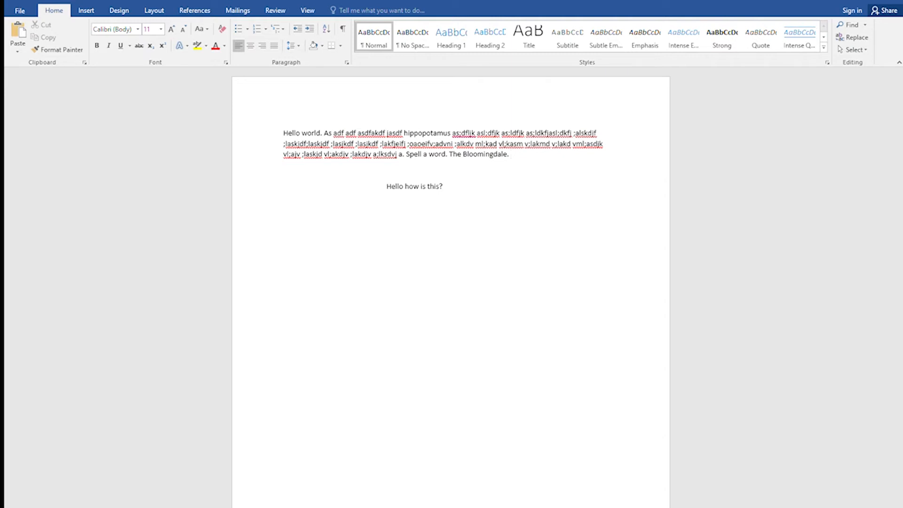
# Insert a continuous run of 2s more than two lines long at the start of the paragraph, before "Hello world".
pyautogui.press('Down')
pyautogui.click(283, 132)
pyautogui.write('2222222222222222')
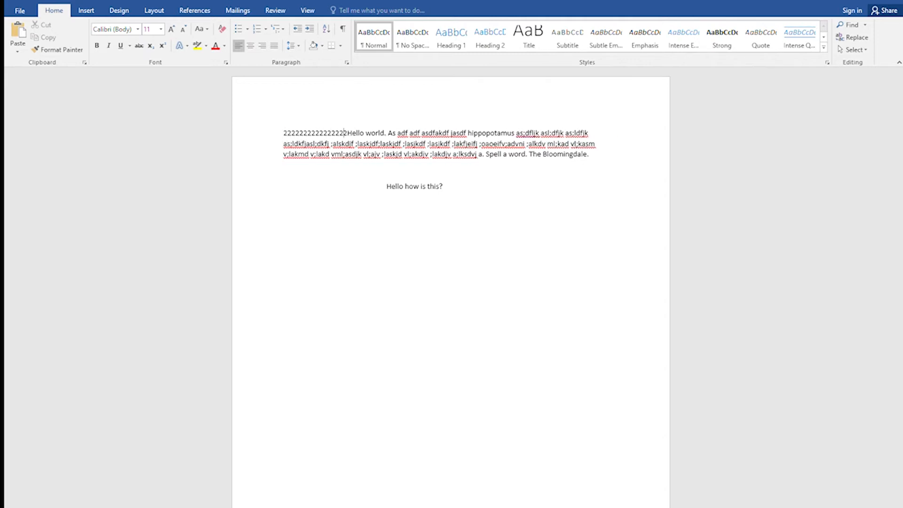
pyautogui.write('2222222222222222222222222222222222222222222222222222222222222')
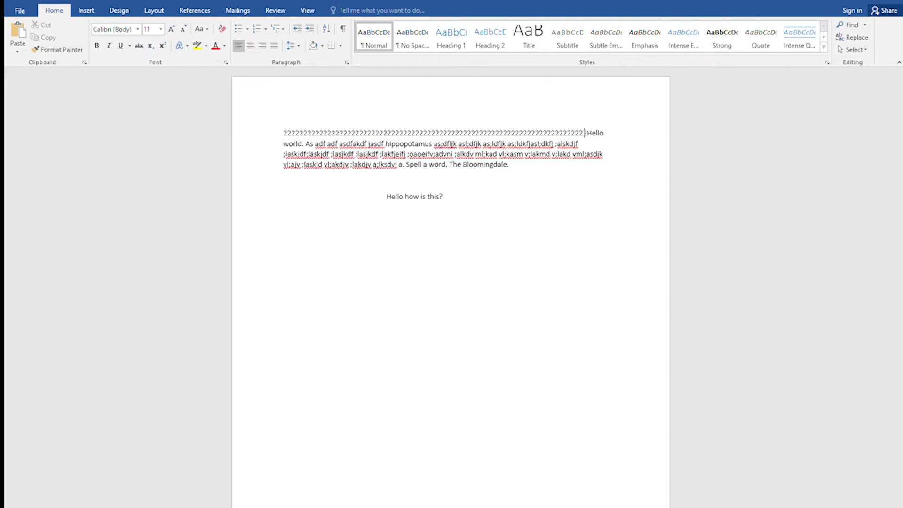
pyautogui.write('22222222222222222222222222222222222222222222222222222222222222')
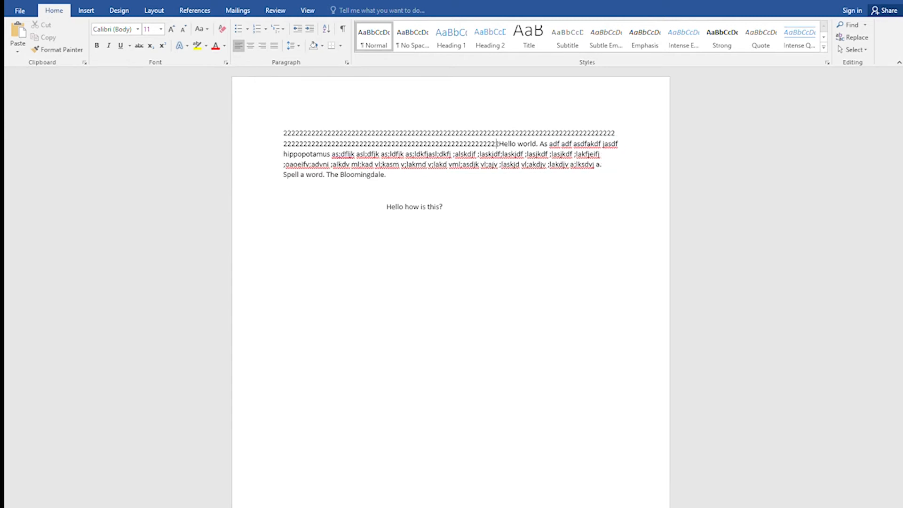
pyautogui.write('2222222222222222222222222222222222222222222222222')
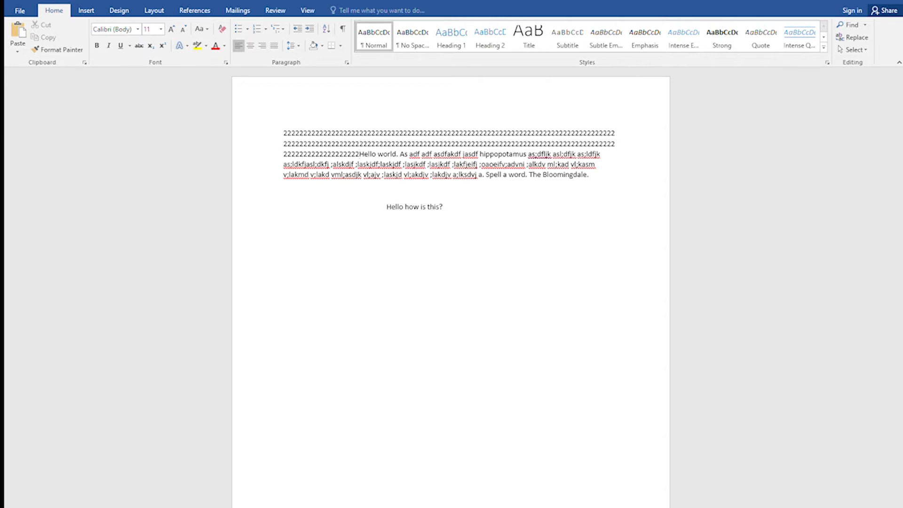
# Delete the entire run of 2s at the start of the paragraph, so it begins with "Hello world".
pyautogui.press('BackSpace')
pyautogui.press('BackSpace')
pyautogui.press('BackSpace')
pyautogui.press('BackSpace')
pyautogui.press('BackSpace')
pyautogui.press('BackSpace')
pyautogui.press('BackSpace')
pyautogui.press('BackSpace')
pyautogui.press('BackSpace')
pyautogui.press('BackSpace')
pyautogui.press('BackSpace')
pyautogui.press('BackSpace')
pyautogui.press('BackSpace')
pyautogui.press('BackSpace')
pyautogui.press('BackSpace')
pyautogui.press('BackSpace')
pyautogui.press('BackSpace')
pyautogui.press('BackSpace')
pyautogui.press('BackSpace')
pyautogui.press('BackSpace')
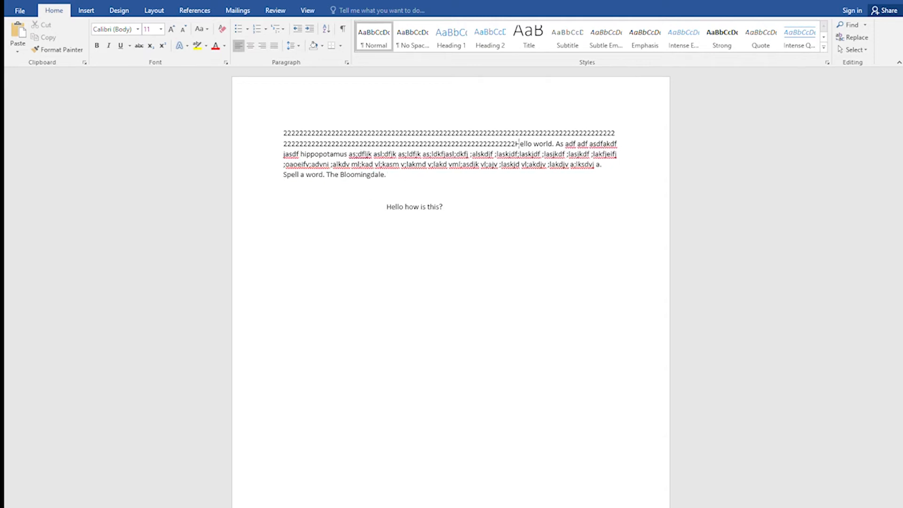
pyautogui.press('BackSpace')
pyautogui.press('BackSpace')
pyautogui.press('BackSpace')
pyautogui.press('BackSpace')
pyautogui.press('BackSpace')
pyautogui.press('BackSpace')
pyautogui.press('BackSpace')
pyautogui.press('BackSpace')
pyautogui.press('BackSpace')
pyautogui.press('BackSpace')
pyautogui.press('BackSpace')
pyautogui.press('BackSpace')
pyautogui.press('BackSpace')
pyautogui.press('BackSpace')
pyautogui.press('BackSpace')
pyautogui.press('BackSpace')
pyautogui.press('BackSpace')
pyautogui.press('BackSpace')
pyautogui.press('BackSpace')
pyautogui.press('BackSpace')
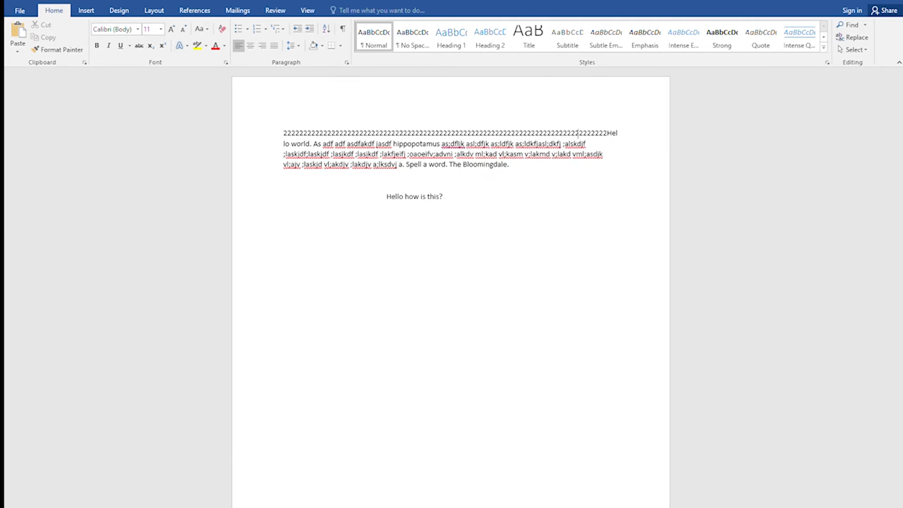
pyautogui.press('BackSpace')
pyautogui.press('BackSpace')
pyautogui.press('BackSpace')
pyautogui.press('BackSpace')
pyautogui.press('BackSpace')
pyautogui.press('BackSpace')
pyautogui.press('BackSpace')
pyautogui.press('BackSpace')
pyautogui.press('BackSpace')
pyautogui.press('BackSpace')
pyautogui.press('BackSpace')
pyautogui.press('BackSpace')
pyautogui.press('BackSpace')
pyautogui.press('BackSpace')
pyautogui.press('BackSpace')
pyautogui.press('BackSpace')
pyautogui.press('BackSpace')
pyautogui.press('BackSpace')
pyautogui.press('BackSpace')
pyautogui.press('BackSpace')
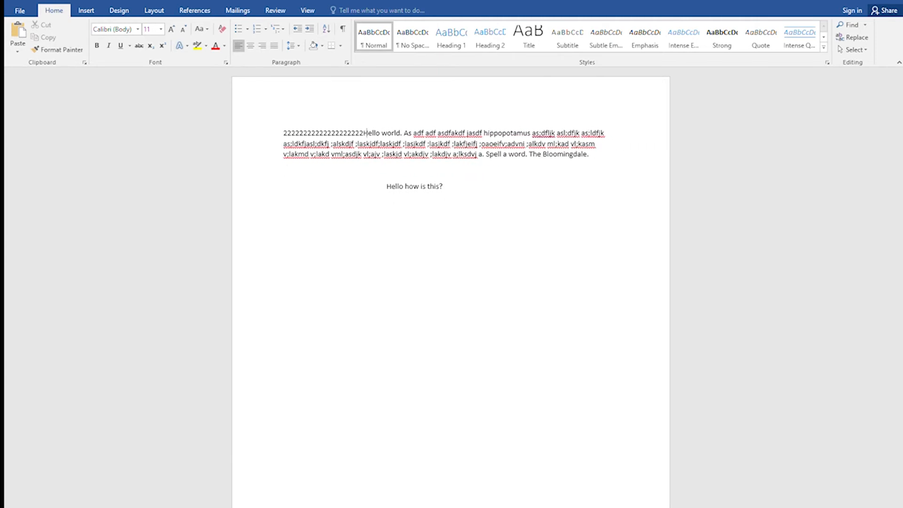
pyautogui.press('BackSpace')
pyautogui.press('BackSpace')
pyautogui.press('BackSpace')
pyautogui.press('BackSpace')
pyautogui.press('BackSpace')
pyautogui.press('BackSpace')
pyautogui.press('BackSpace')
pyautogui.press('BackSpace')
pyautogui.press('BackSpace')
pyautogui.press('BackSpace')
pyautogui.press('BackSpace')
pyautogui.press('BackSpace')
pyautogui.press('BackSpace')
pyautogui.press('BackSpace')
pyautogui.press('BackSpace')
pyautogui.press('BackSpace')
pyautogui.press('BackSpace')
pyautogui.press('BackSpace')
pyautogui.press('BackSpace')
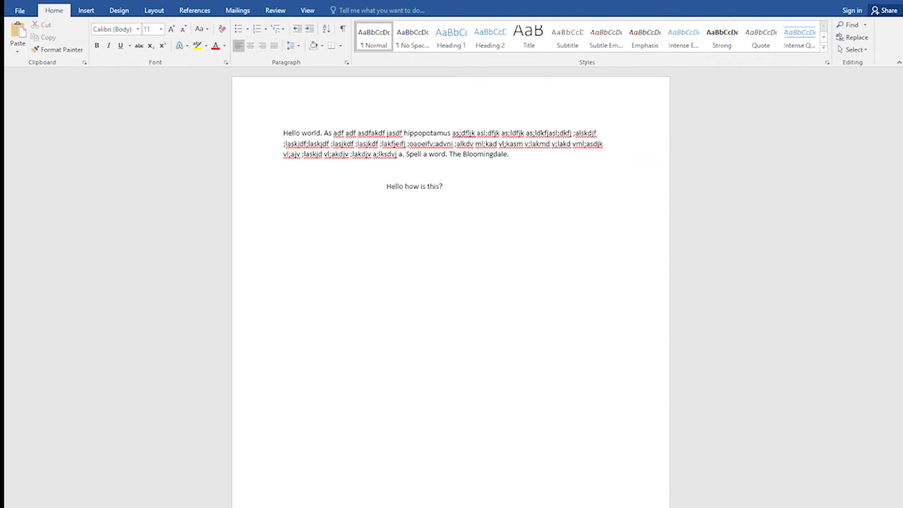
# Insert 13 blank lines above the "Hello world" paragraph, and remove them again.
pyautogui.press('Return')
pyautogui.press('Return')
pyautogui.press('Return')
pyautogui.press('Return')
pyautogui.press('Return')
pyautogui.press('Return')
pyautogui.press('Return')
pyautogui.press('Return')
pyautogui.press('Return')
pyautogui.press('Return')
pyautogui.press('Return')
pyautogui.press('Return')
pyautogui.press('Return')
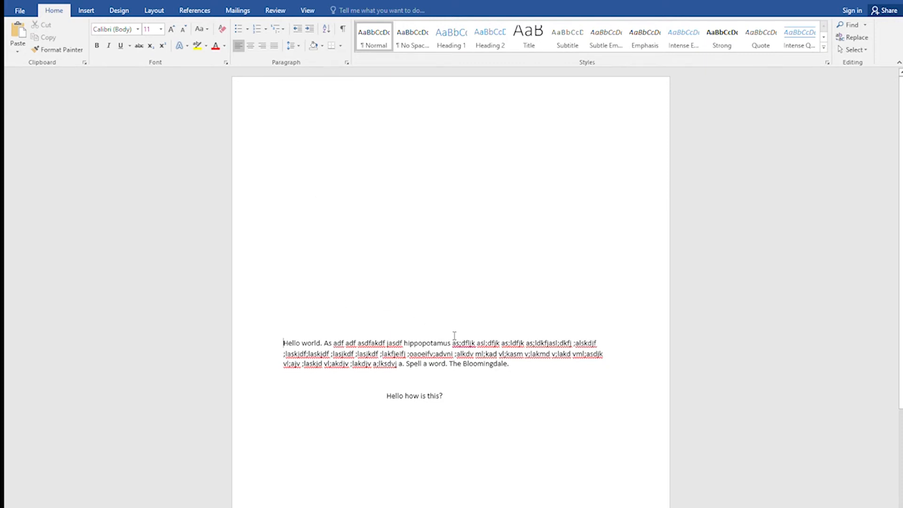
pyautogui.scroll(-4, 454, 335)
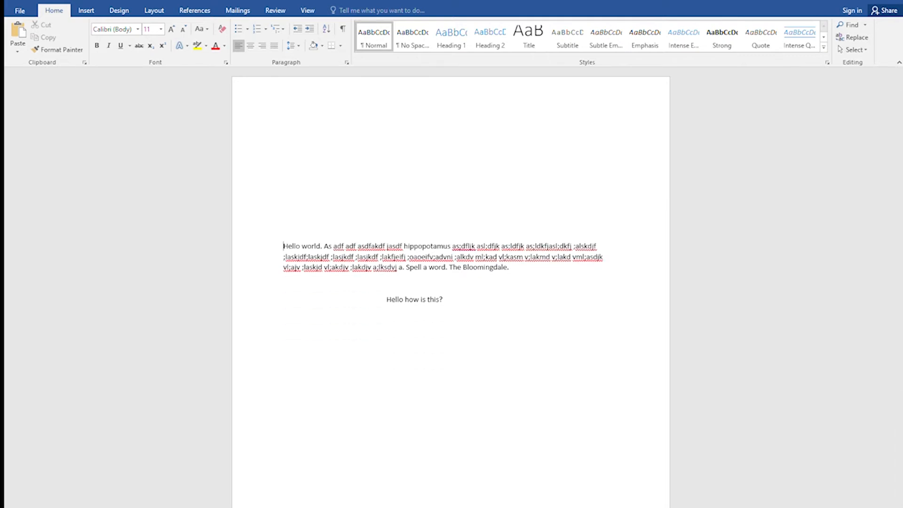
pyautogui.scroll(-5, 455, 283)
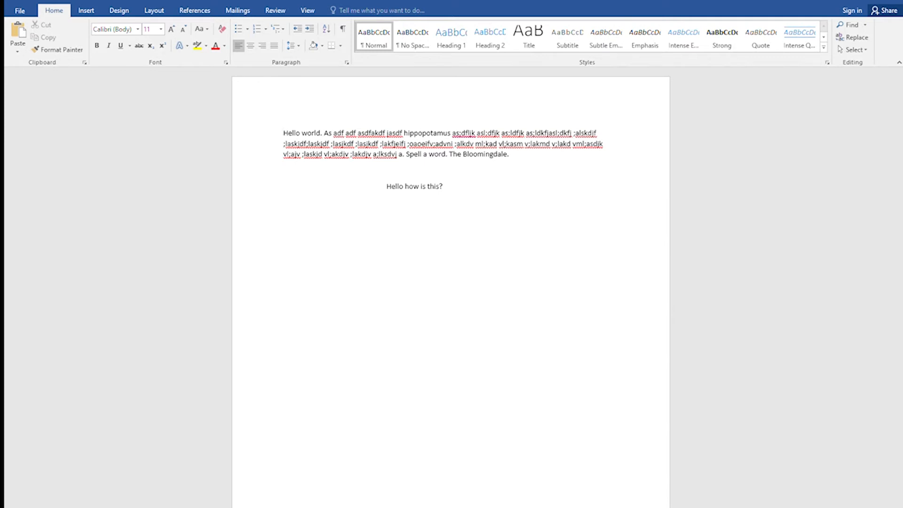
# After "Hello how is this?", add "Now as I type." in bold, followed by "Now the effect is off." in regular weight.
pyautogui.press('Down')
pyautogui.press('Down')
pyautogui.press('Down')
pyautogui.press('Down')
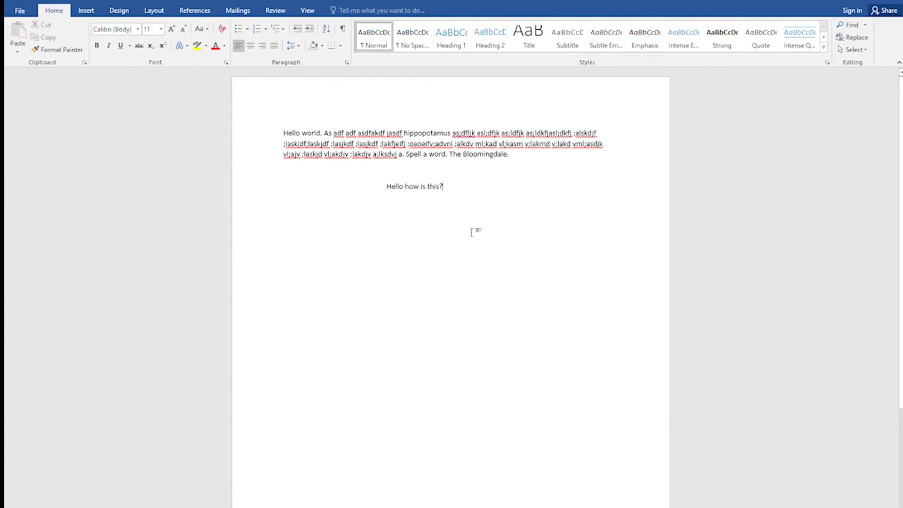
pyautogui.press('Right')
pyautogui.press('Right')
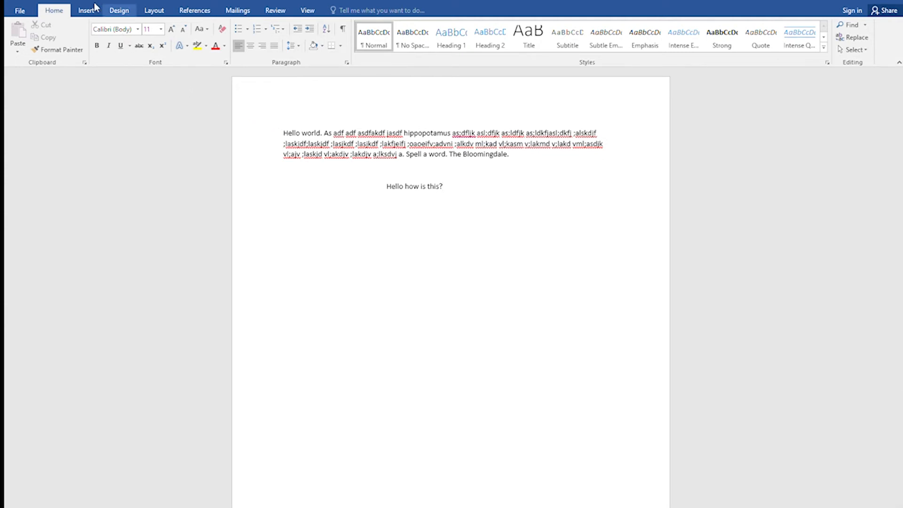
pyautogui.click(96, 46)
pyautogui.write('Now as')
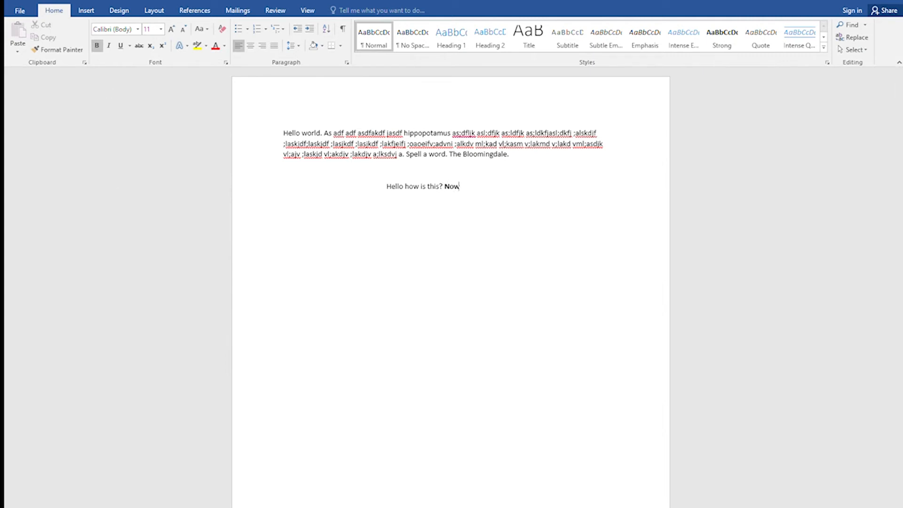
pyautogui.write(' I type.')
pyautogui.hotkey('ctrl', 'b')
pyautogui.write('Now the effect is off.')
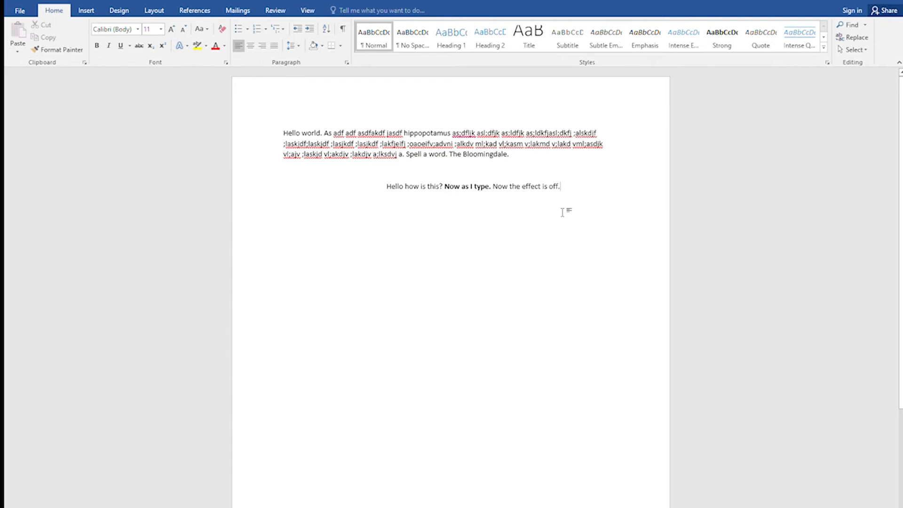
# Move the insertion point character by character back to the word "effect" and forward again to the end of the indented line.
pyautogui.press('Left')
pyautogui.press('Left')
pyautogui.press('Left')
pyautogui.press('Left')
pyautogui.press('Left')
pyautogui.press('Left')
pyautogui.press('Left')
pyautogui.press('Left')
pyautogui.press('Left')
pyautogui.press('Left')
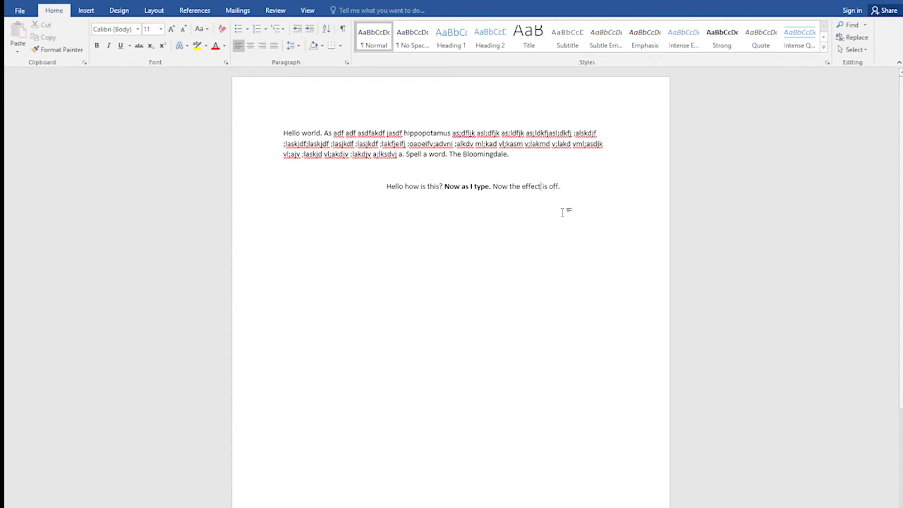
pyautogui.press('Left')
pyautogui.press('Right')
pyautogui.press('Right')
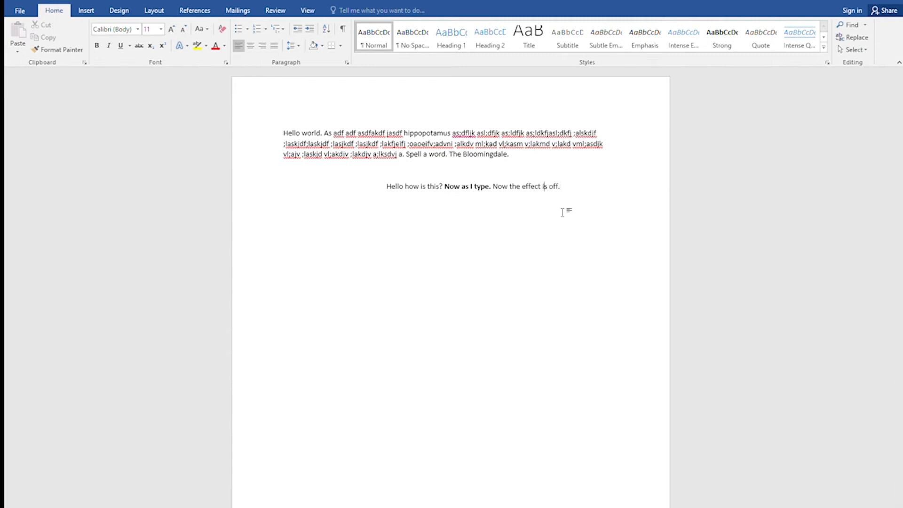
pyautogui.press('Right')
pyautogui.press('Right')
pyautogui.press('Right')
# Select the sentence "Now the effect is off." character by character, backward from the end of the line.
pyautogui.hotkey('shift', 'Left')
pyautogui.hotkey('shift', 'Left')
pyautogui.hotkey('shift', 'Left')
pyautogui.hotkey('shift', 'Left')
pyautogui.hotkey('shift', 'Left')
pyautogui.hotkey('shift', 'Left')
pyautogui.hotkey('shift', 'Left')
pyautogui.hotkey('shift', 'Left')
pyautogui.hotkey('shift', 'Left')
pyautogui.hotkey('shift', 'Left')
pyautogui.hotkey('shift', 'Left')
pyautogui.hotkey('shift', 'Left')
pyautogui.hotkey('shift', 'Left')
pyautogui.hotkey('shift', 'Left')
pyautogui.hotkey('shift', 'Left')
pyautogui.hotkey('shift', 'Left')
pyautogui.hotkey('shift', 'Left')
pyautogui.hotkey('shift', 'Left')
pyautogui.hotkey('shift', 'Left')
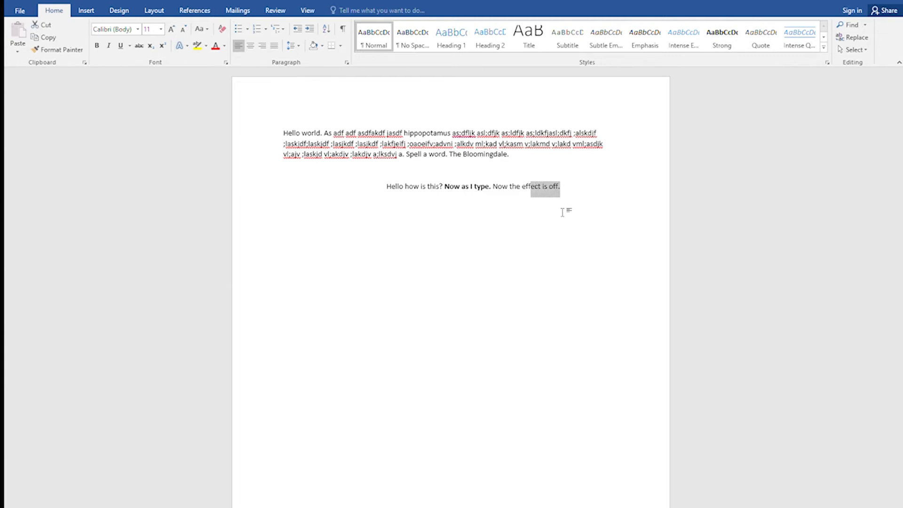
pyautogui.hotkey('shift', 'Left')
pyautogui.hotkey('shift', 'Left')
pyautogui.hotkey('shift', 'Left')
pyautogui.hotkey('shift', 'Left')
pyautogui.hotkey('shift', 'Left')
pyautogui.hotkey('shift', 'Left')
pyautogui.hotkey('shift', 'Left')
pyautogui.hotkey('shift', 'Left')
pyautogui.hotkey('shift', 'Left')
pyautogui.hotkey('shift', 'Left')
pyautogui.hotkey('shift', 'Left')
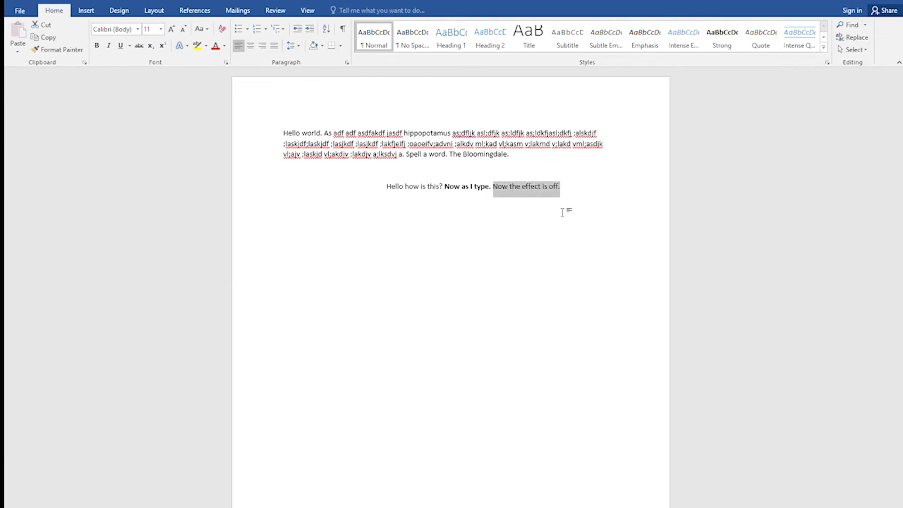
# Extend the selection character by character back to the start of the "Hello how is this?" line.
pyautogui.hotkey('shift', 'Left')
pyautogui.hotkey('shift', 'Left')
pyautogui.hotkey('shift', 'Left')
pyautogui.hotkey('shift', 'Left')
pyautogui.hotkey('shift', 'Left')
pyautogui.hotkey('shift', 'Left')
pyautogui.hotkey('shift', 'Left')
pyautogui.hotkey('shift', 'Left')
pyautogui.hotkey('shift', 'Left')
pyautogui.hotkey('shift', 'Left')
pyautogui.hotkey('shift', 'Left')
pyautogui.hotkey('shift', 'Left')
pyautogui.hotkey('shift', 'Left')
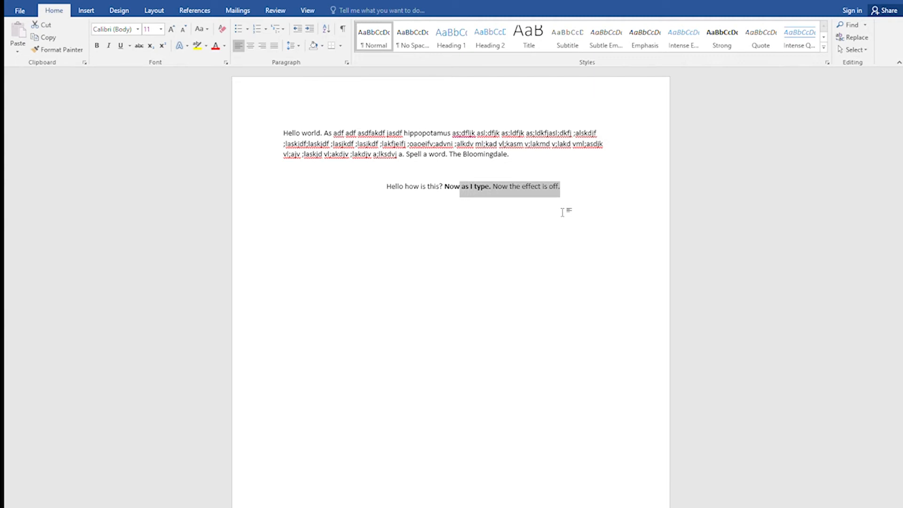
pyautogui.hotkey('shift', 'Left')
pyautogui.hotkey('shift', 'Left')
pyautogui.hotkey('shift', 'Left')
pyautogui.hotkey('shift', 'Left')
pyautogui.hotkey('shift', 'Left')
pyautogui.hotkey('shift', 'Left')
pyautogui.hotkey('shift', 'Left')
pyautogui.hotkey('shift', 'Left')
pyautogui.hotkey('shift', 'Left')
pyautogui.hotkey('shift', 'Left')
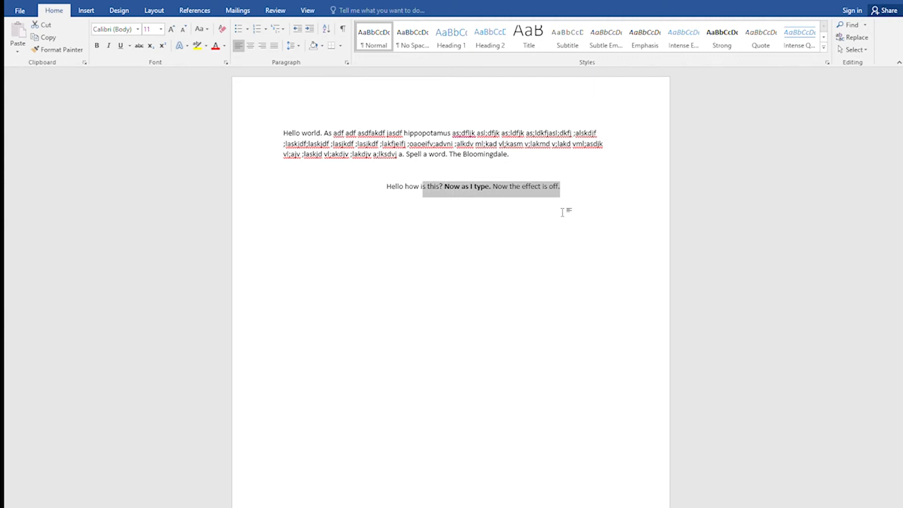
pyautogui.hotkey('shift', 'Left')
pyautogui.hotkey('shift', 'Left')
pyautogui.hotkey('shift', 'Left')
pyautogui.hotkey('shift', 'Left')
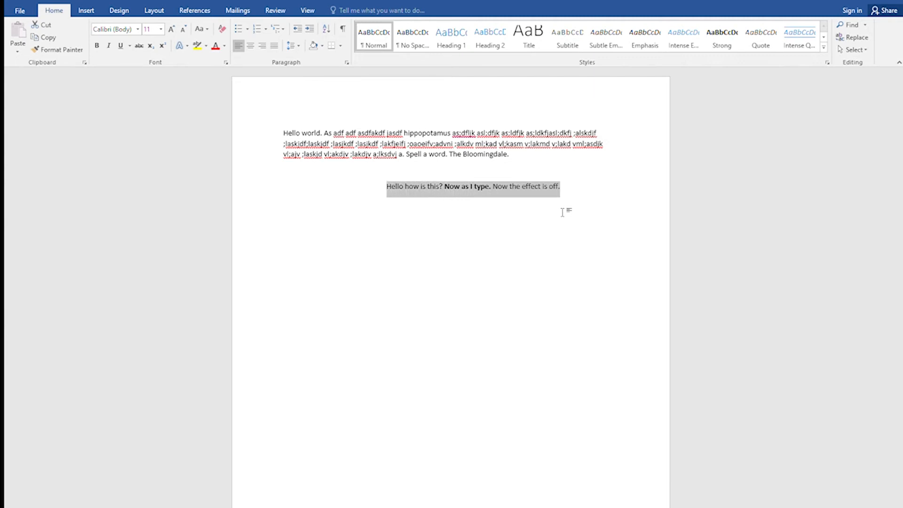
# Shrink and regrow the selection from its start, extend it line by line upward, and reduce it back to the indented line.
pyautogui.hotkey('shift', 'Right')
pyautogui.hotkey('shift', 'Right')
pyautogui.hotkey('shift', 'Right')
pyautogui.hotkey('shift', 'Right')
pyautogui.hotkey('shift', 'Right')
pyautogui.hotkey('shift', 'Right')
pyautogui.hotkey('shift', 'Right')
pyautogui.hotkey('shift', 'Left')
pyautogui.hotkey('shift', 'Left')
pyautogui.hotkey('shift', 'Left')
pyautogui.hotkey('shift', 'Left')
pyautogui.hotkey('shift', 'Left')
pyautogui.hotkey('shift', 'Left')
pyautogui.hotkey('shift', 'Up')
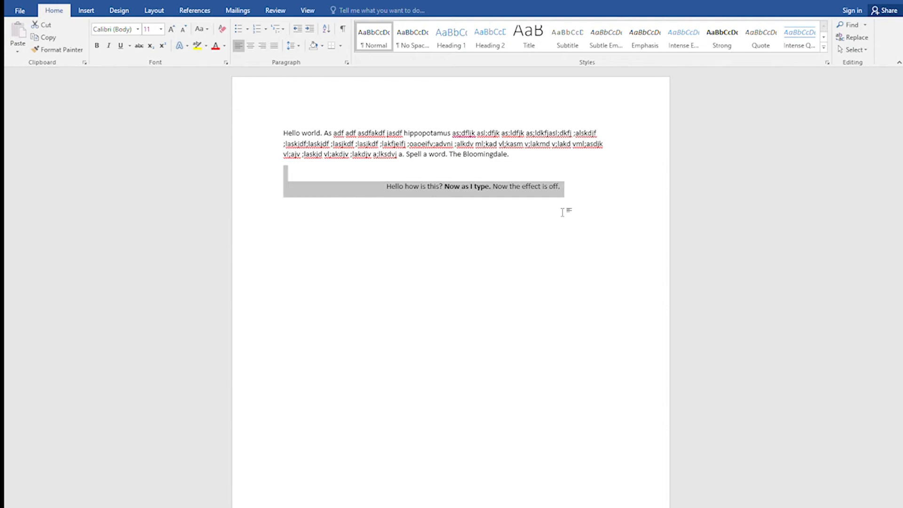
pyautogui.hotkey('shift', 'Up')
pyautogui.hotkey('shift', 'Up')
pyautogui.hotkey('shift', 'Down')
pyautogui.hotkey('shift', 'Down')
pyautogui.hotkey('shift', 'Down')
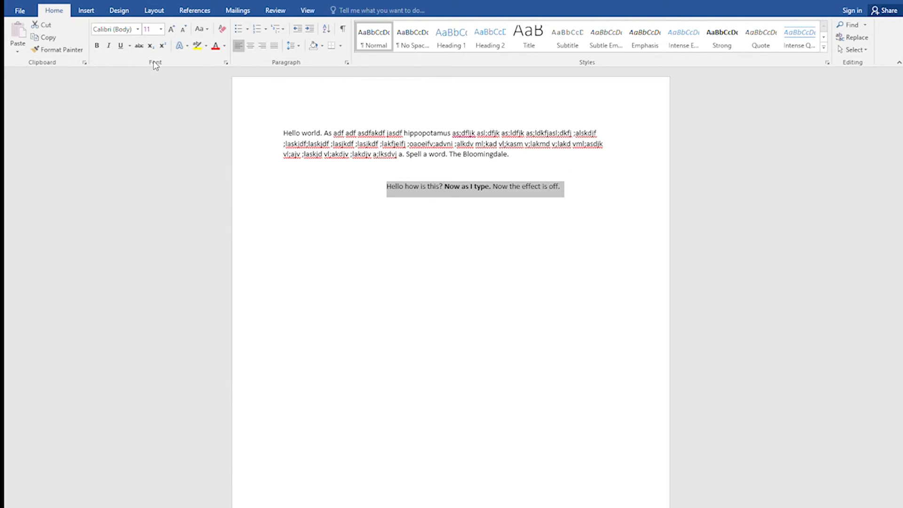
# Try bold, italic and underline on the selected line, leaving only italic applied.
pyautogui.click(97, 47)
pyautogui.click(97, 47)
pyautogui.click(107, 45)
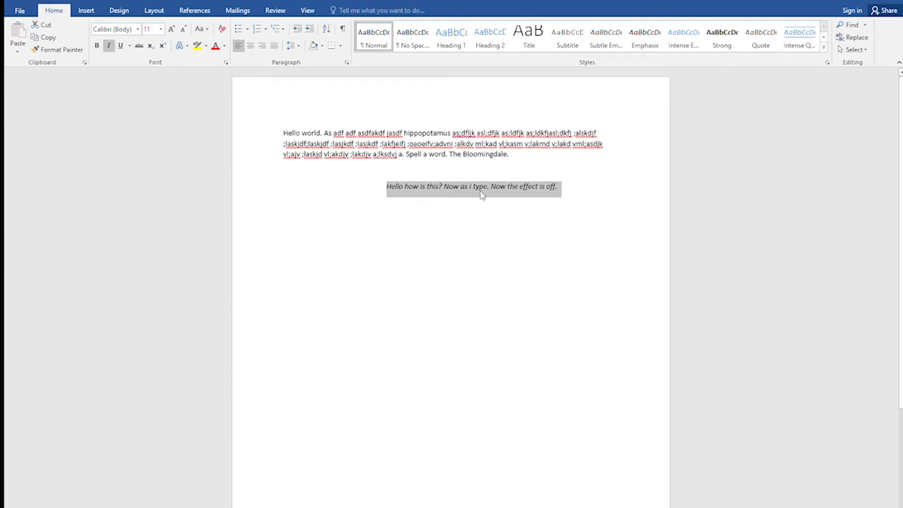
pyautogui.click(117, 47)
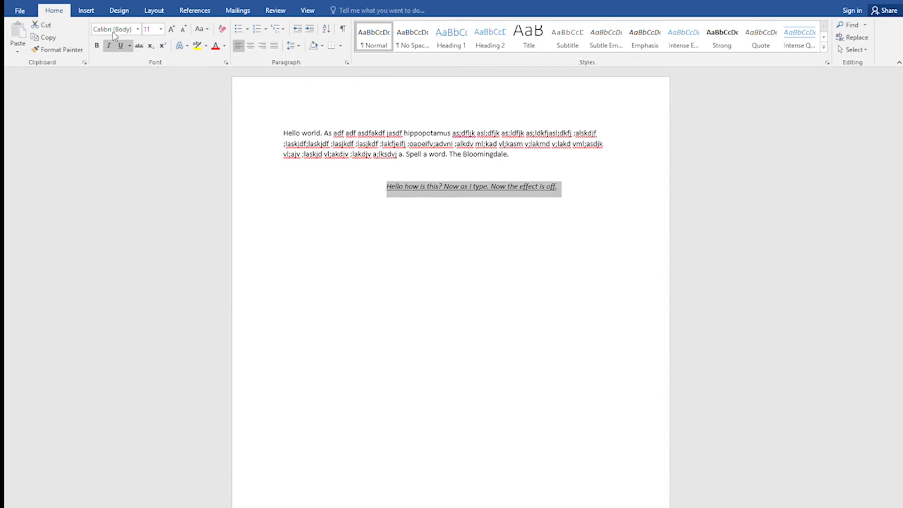
pyautogui.click(119, 46)
# Change the selected line's font to Elephant and remove its italics.
pyautogui.click(136, 29)
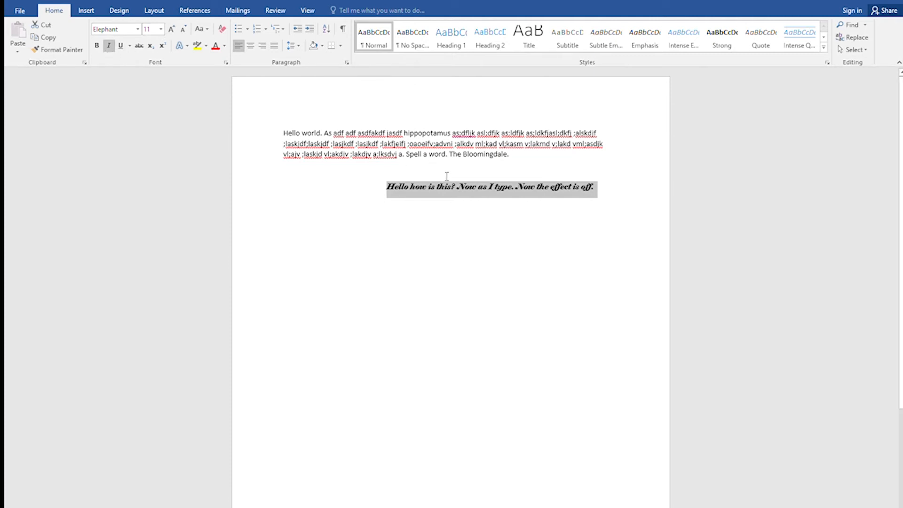
pyautogui.click(109, 46)
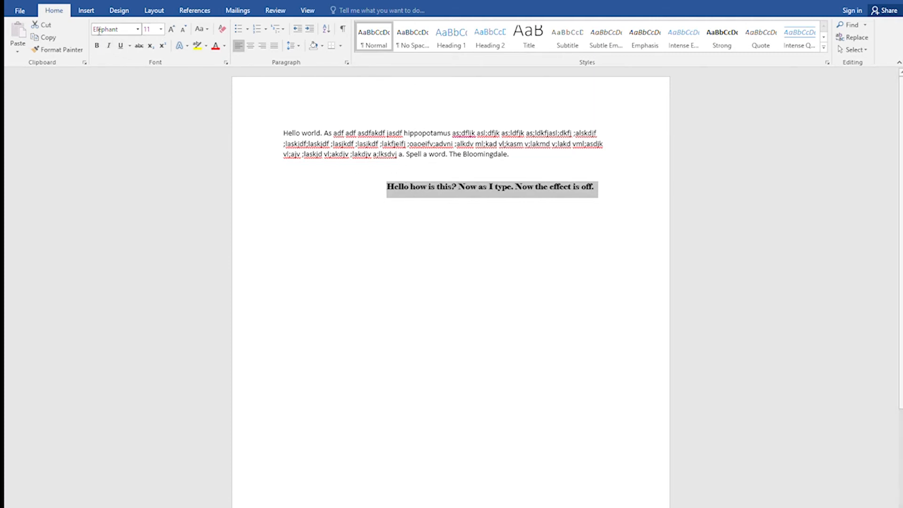
# Set the selected line's font size to 12, previewing larger sizes on it.
pyautogui.click(160, 29)
pyautogui.click(146, 81)
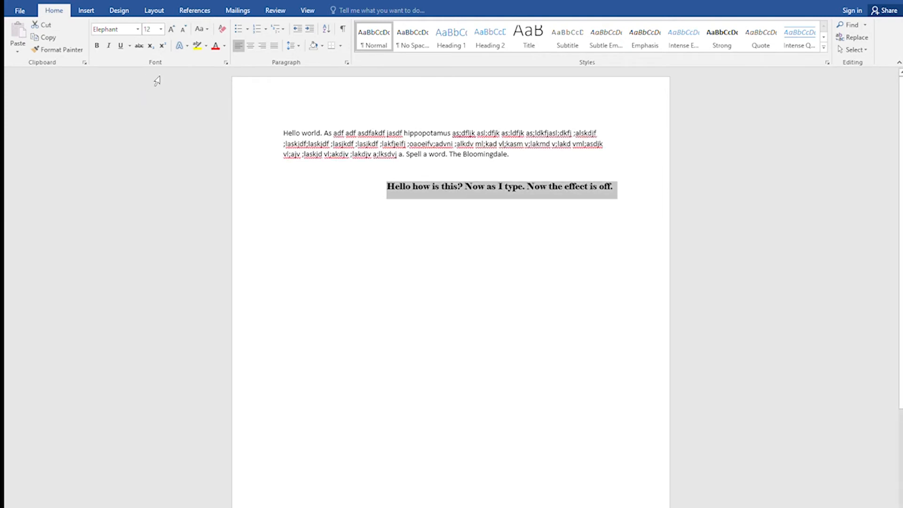
pyautogui.click(160, 29)
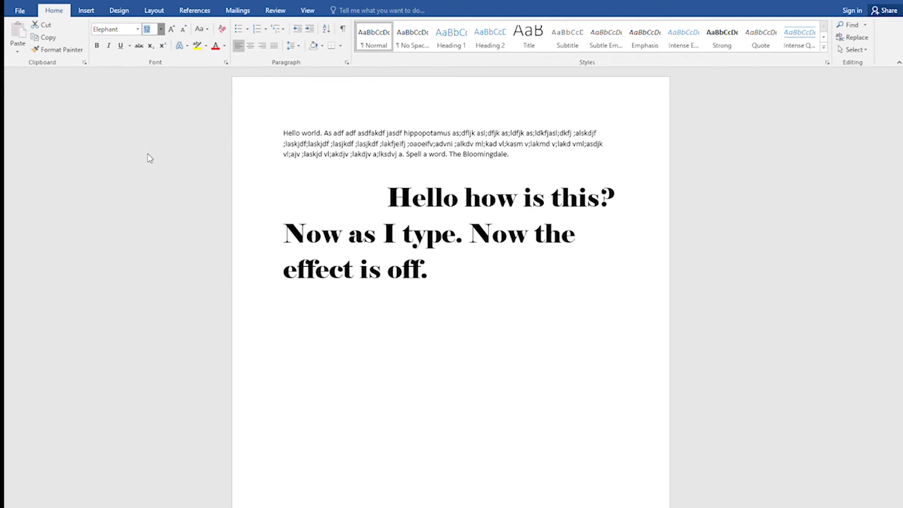
pyautogui.click(158, 85)
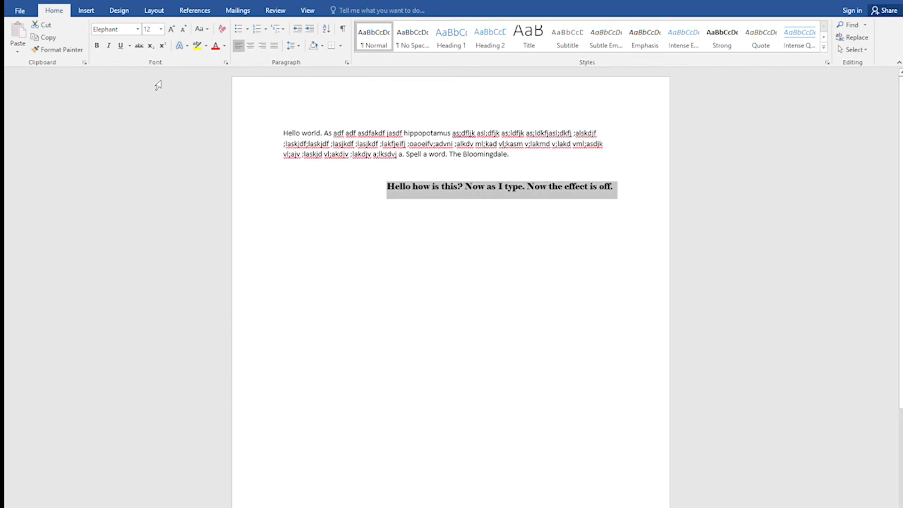
# Grow the selected line's font to 14, shrink it stepwise to 6, and grow it back to 12.
pyautogui.click(169, 29)
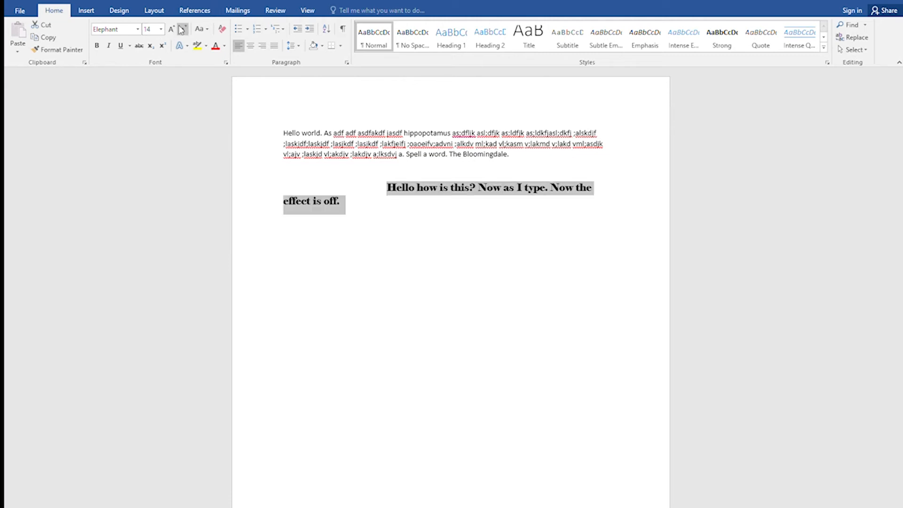
pyautogui.click(182, 29)
pyautogui.click(182, 29)
pyautogui.click(182, 30)
pyautogui.click(182, 29)
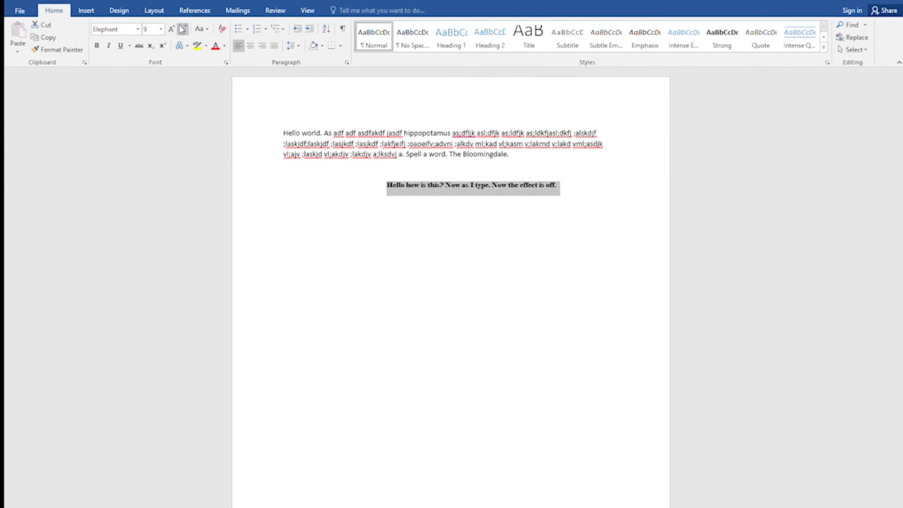
pyautogui.click(182, 30)
pyautogui.click(182, 29)
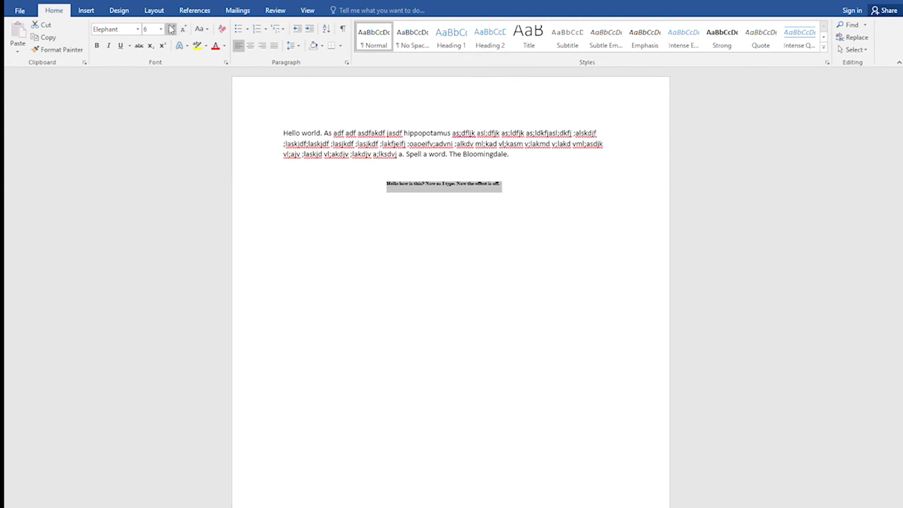
pyautogui.click(172, 30)
pyautogui.click(171, 30)
pyautogui.click(171, 29)
pyautogui.click(172, 30)
pyautogui.click(171, 29)
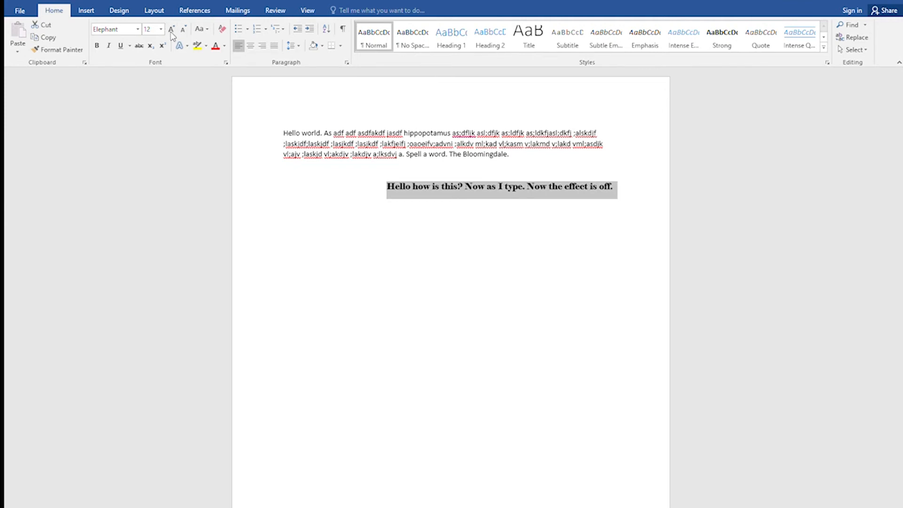
# Highlight the "Hello how is this?" line in yellow, and remove the highlight again.
pyautogui.click(199, 51)
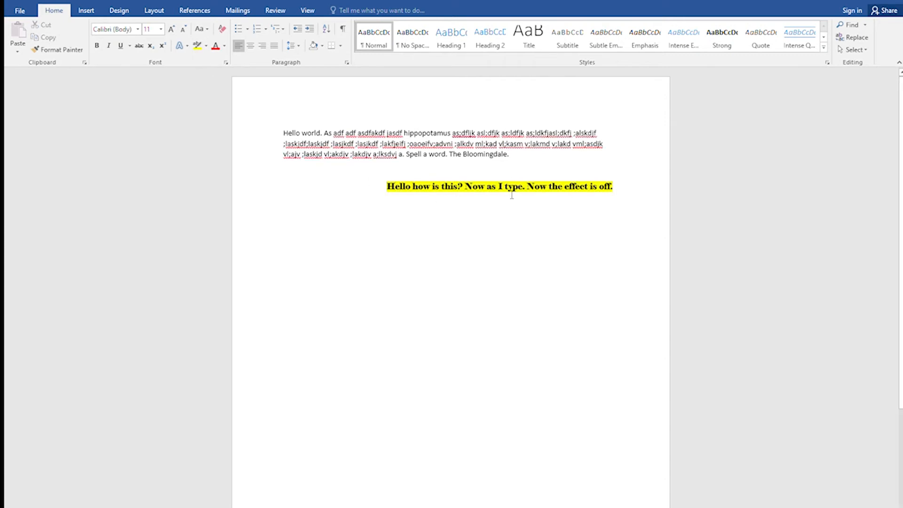
pyautogui.click(197, 46)
pyautogui.moveTo(386, 188); pyautogui.dragTo(614, 186)
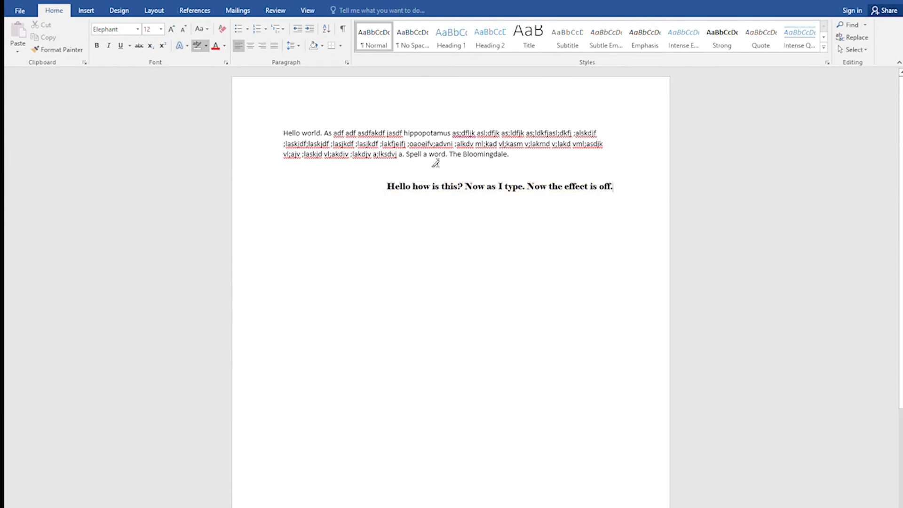
# Reselect the whole "Hello how is this?" line from its end and color its text blue, undoing a trial red highlight.
pyautogui.hotkey('shift', 'Left')
pyautogui.hotkey('shift', 'Left')
pyautogui.hotkey('shift', 'Left')
pyautogui.hotkey('shift', 'Left')
pyautogui.hotkey('shift', 'Left')
pyautogui.hotkey('shift', 'Left')
pyautogui.hotkey('shift', 'Left')
pyautogui.hotkey('shift', 'Left')
pyautogui.hotkey('shift', 'Left')
pyautogui.hotkey('shift', 'Left')
pyautogui.hotkey('shift', 'Left')
pyautogui.hotkey('shift', 'Left')
pyautogui.hotkey('shift', 'Left')
pyautogui.hotkey('shift', 'Left')
pyautogui.hotkey('shift', 'Left')
pyautogui.hotkey('shift', 'Left')
pyautogui.hotkey('shift', 'Left')
pyautogui.hotkey('shift', 'Left')
pyautogui.hotkey('shift', 'Left')
pyautogui.hotkey('shift', 'Left')
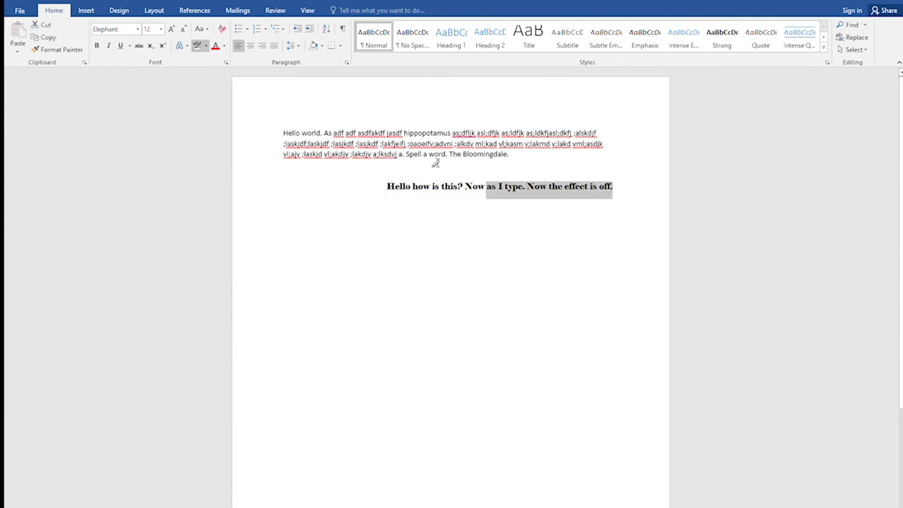
pyautogui.hotkey('shift', 'Left')
pyautogui.hotkey('shift', 'Left')
pyautogui.hotkey('shift', 'Left')
pyautogui.hotkey('shift', 'Left')
pyautogui.hotkey('shift', 'Left')
pyautogui.hotkey('shift', 'Left')
pyautogui.hotkey('shift', 'Left')
pyautogui.hotkey('shift', 'Left')
pyautogui.hotkey('shift', 'Left')
pyautogui.hotkey('shift', 'Left')
pyautogui.hotkey('shift', 'Left')
pyautogui.hotkey('shift', 'Left')
pyautogui.hotkey('shift', 'Left')
pyautogui.hotkey('shift', 'Left')
pyautogui.hotkey('shift', 'Left')
pyautogui.hotkey('shift', 'Left')
pyautogui.hotkey('shift', 'Left')
pyautogui.hotkey('shift', 'Left')
pyautogui.hotkey('shift', 'Left')
pyautogui.hotkey('shift', 'Left')
pyautogui.hotkey('shift', 'Right')
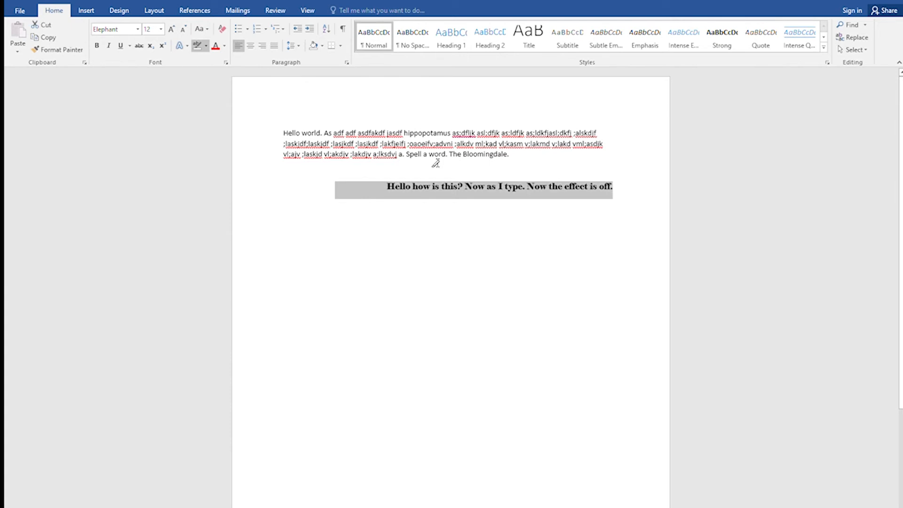
pyautogui.click(197, 46)
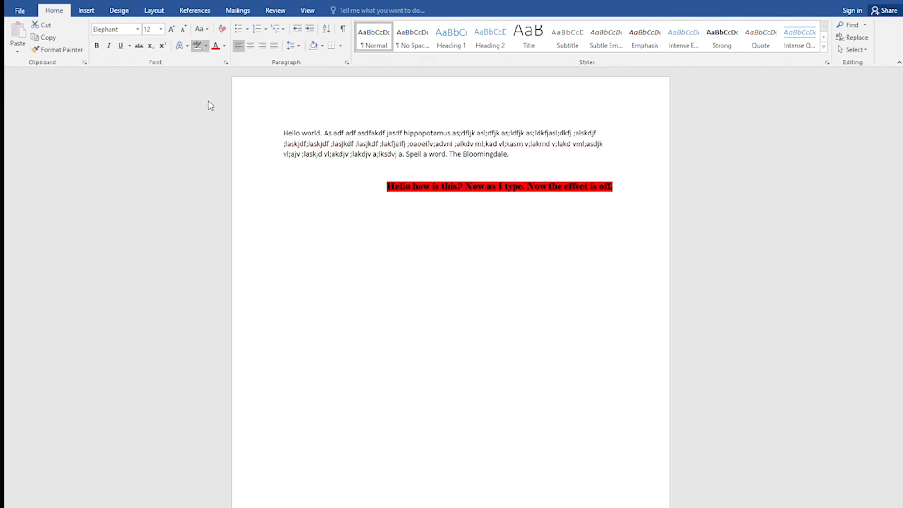
pyautogui.hotkey('ctrl', 'z')
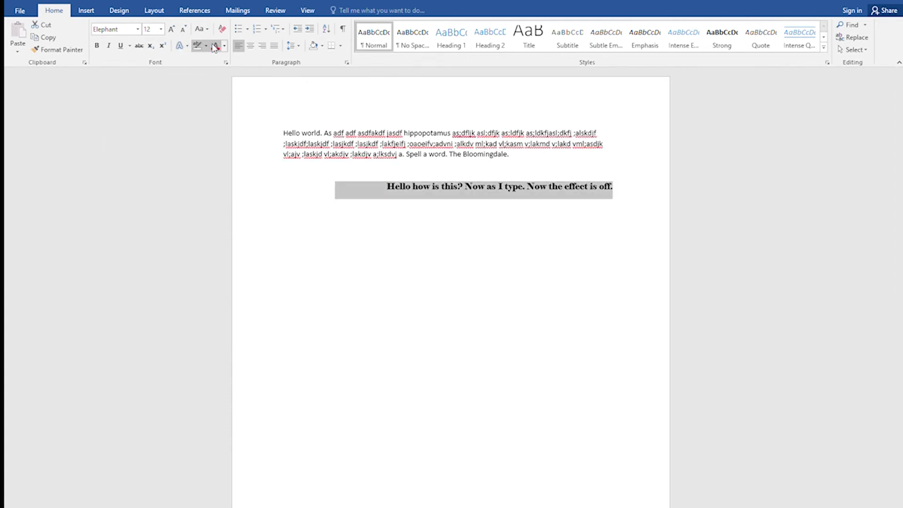
pyautogui.click(215, 45)
pyautogui.click(520, 175)
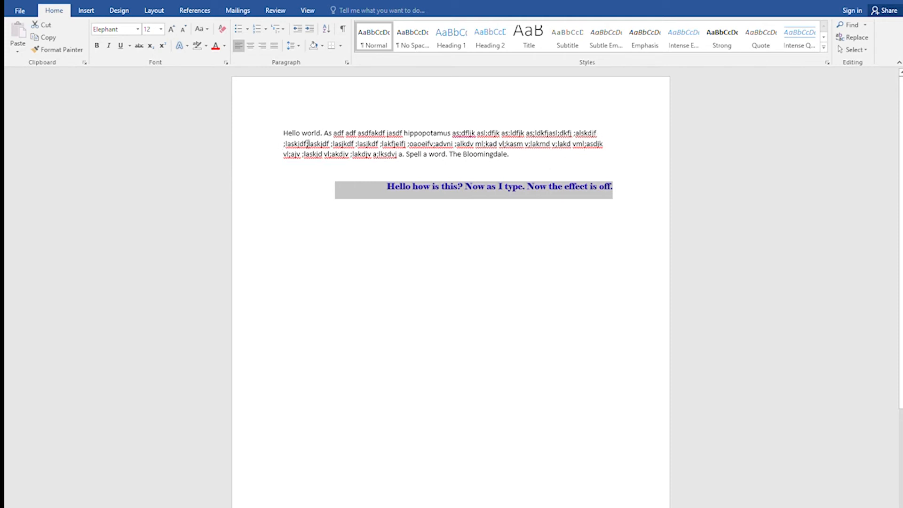
# Center the blue line on the page after trying right and left alignment.
pyautogui.click(245, 45)
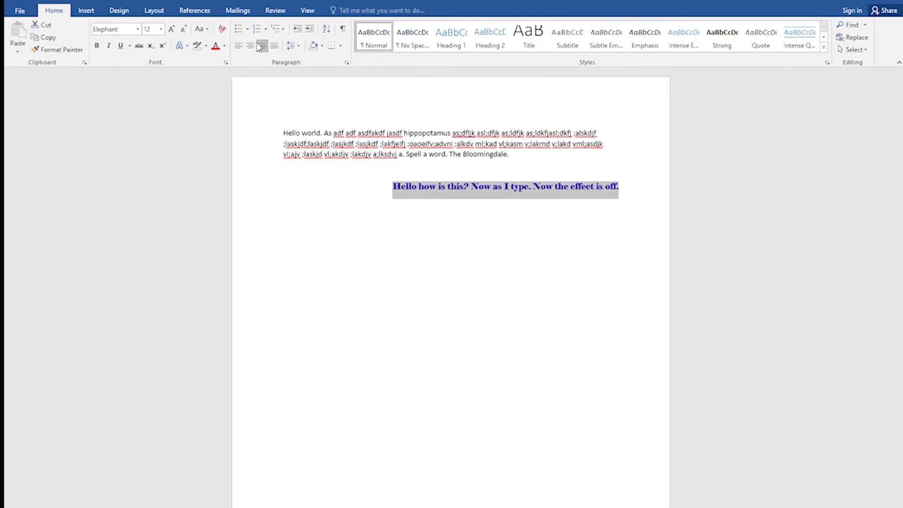
pyautogui.click(236, 44)
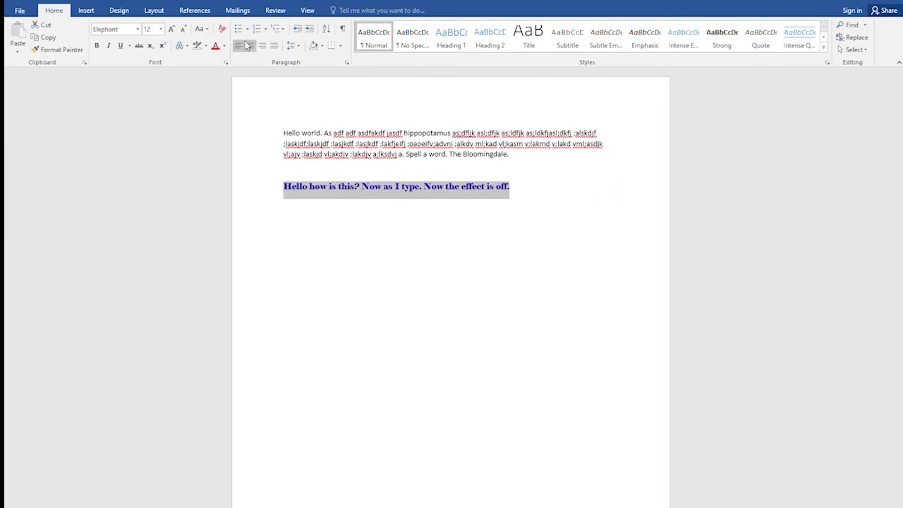
pyautogui.click(248, 45)
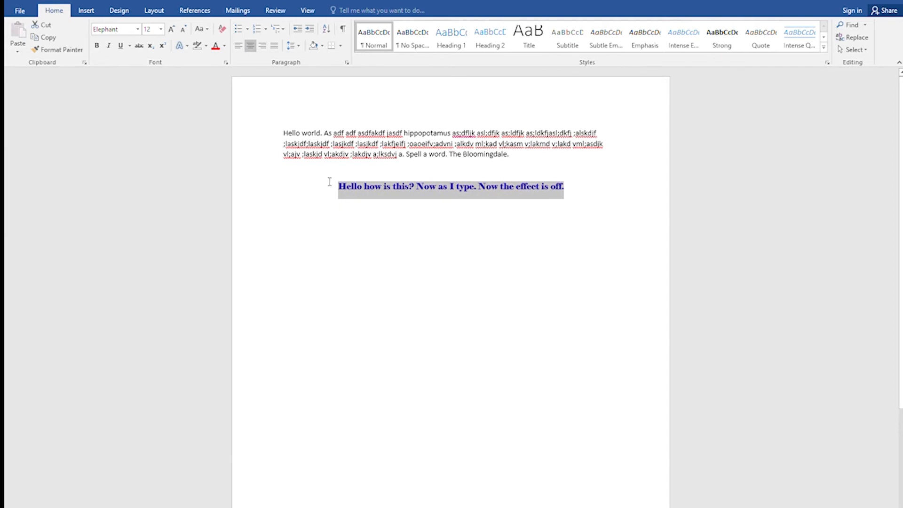
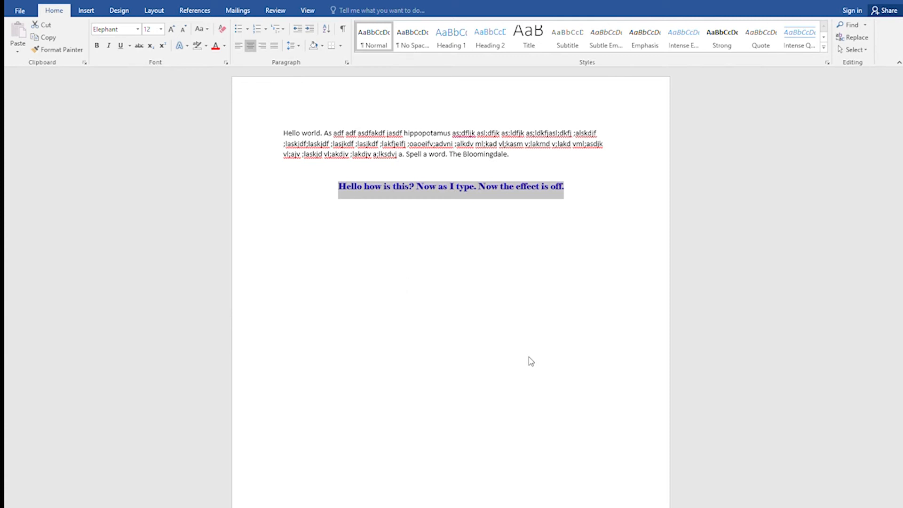
# Double-space the blue line, and set the whole document's line spacing to 1.5.
pyautogui.press('Return')
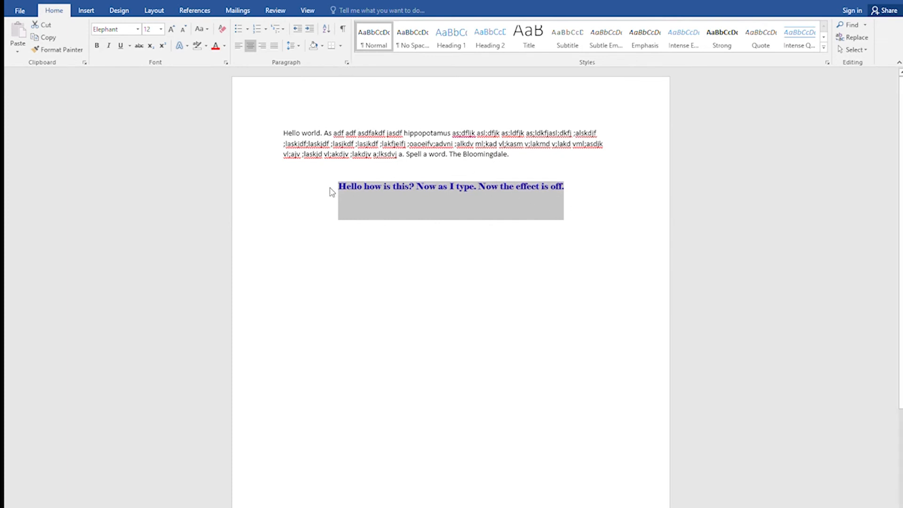
pyautogui.click(579, 207)
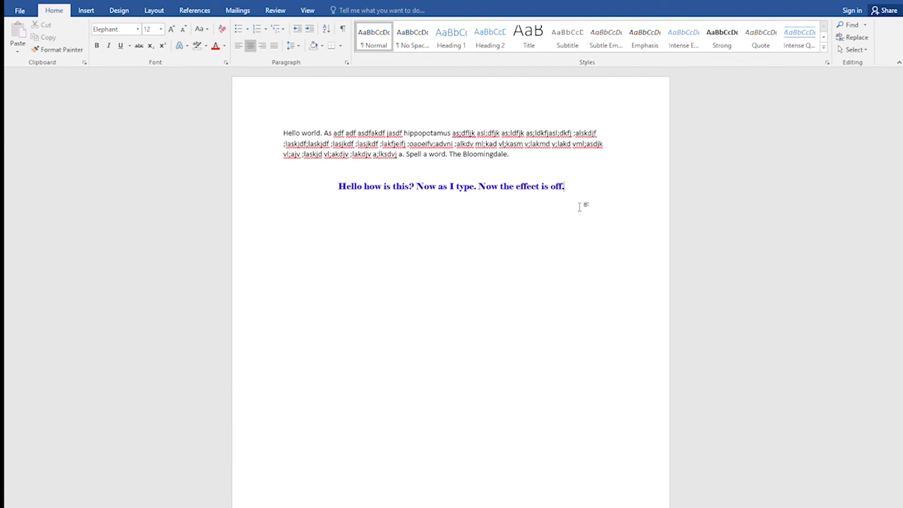
pyautogui.hotkey('ctrl', 'a')
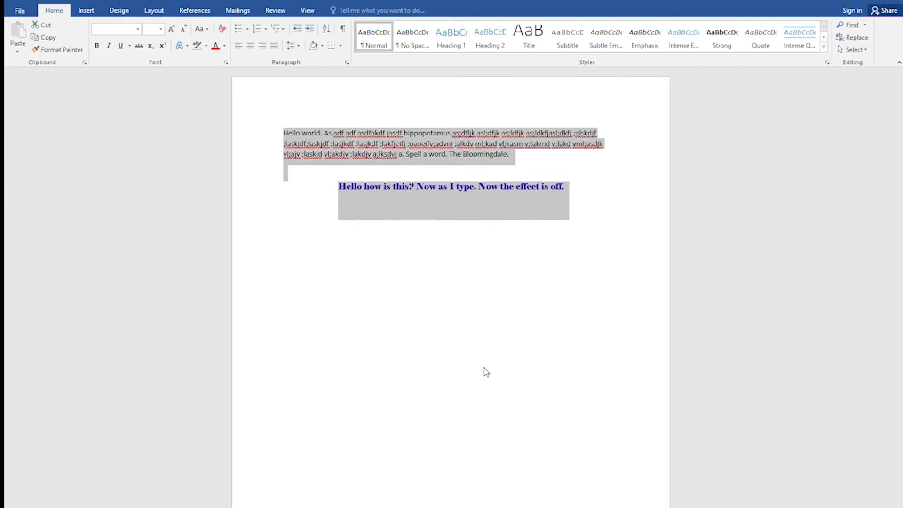
pyautogui.hotkey('ctrl', '5')
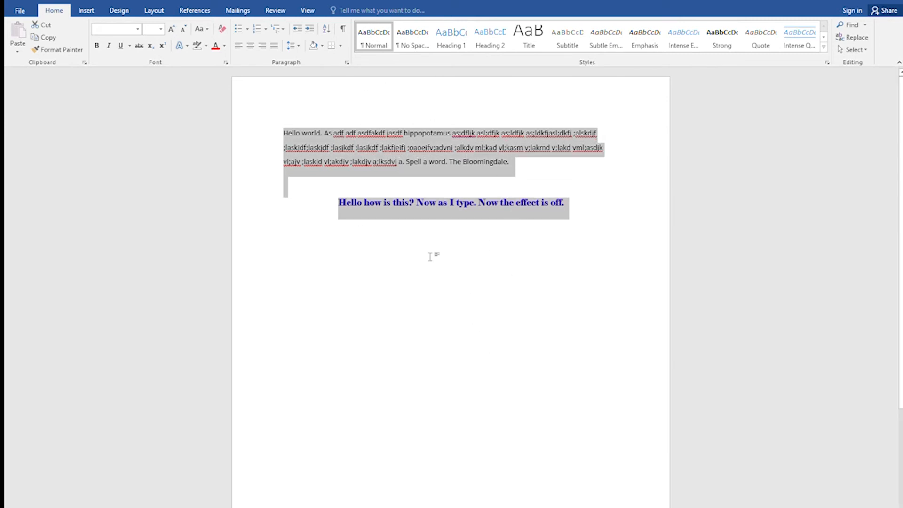
pyautogui.click(589, 219)
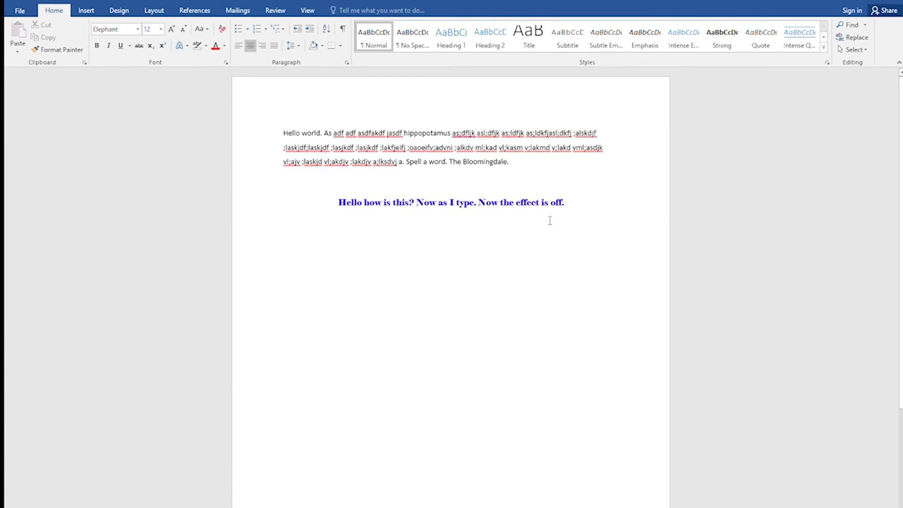
# Select the entire blue "Hello how is this?" line and cut it from the document.
pyautogui.hotkey('ctrl', 'shift', 'Left')
pyautogui.hotkey('ctrl', 'shift', 'Left')
pyautogui.hotkey('ctrl', 'shift', 'Left')
pyautogui.hotkey('ctrl', 'shift', 'Left')
pyautogui.hotkey('shift', 'Left')
pyautogui.hotkey('shift', 'Left')
pyautogui.hotkey('shift', 'Left')
pyautogui.hotkey('shift', 'Left')
pyautogui.hotkey('shift', 'Left')
pyautogui.hotkey('shift', 'Left')
pyautogui.hotkey('shift', 'Left')
pyautogui.hotkey('shift', 'Left')
pyautogui.hotkey('shift', 'Left')
pyautogui.hotkey('shift', 'Left')
pyautogui.hotkey('shift', 'Left')
pyautogui.hotkey('shift', 'Left')
pyautogui.hotkey('shift', 'Left')
pyautogui.hotkey('shift', 'Left')
pyautogui.hotkey('shift', 'Left')
pyautogui.hotkey('shift', 'Left')
pyautogui.hotkey('shift', 'Left')
pyautogui.hotkey('shift', 'Left')
pyautogui.hotkey('shift', 'Left')
pyautogui.hotkey('shift', 'Left')
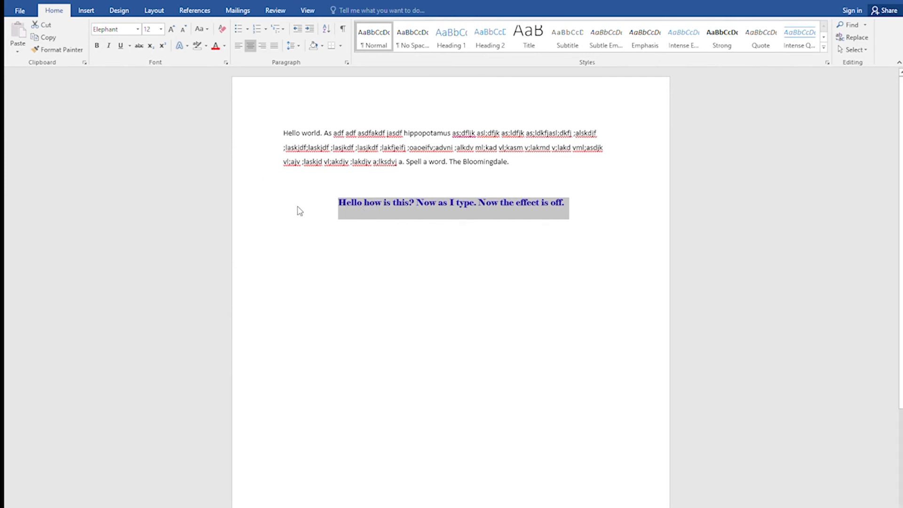
pyautogui.click(41, 26)
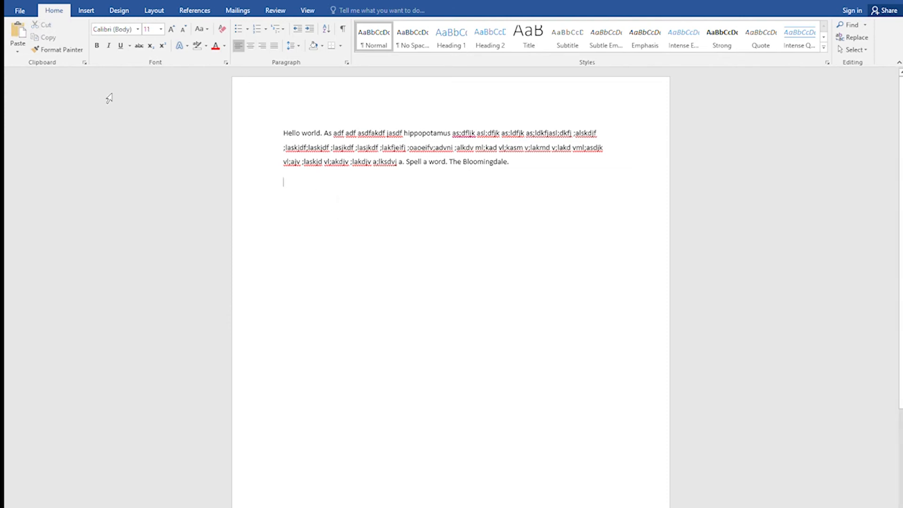
# Paste the cut line at the start of the document, above the "Hello world" paragraph.
pyautogui.press('Up')
pyautogui.press('Up')
pyautogui.press('Up')
pyautogui.click(12, 32)
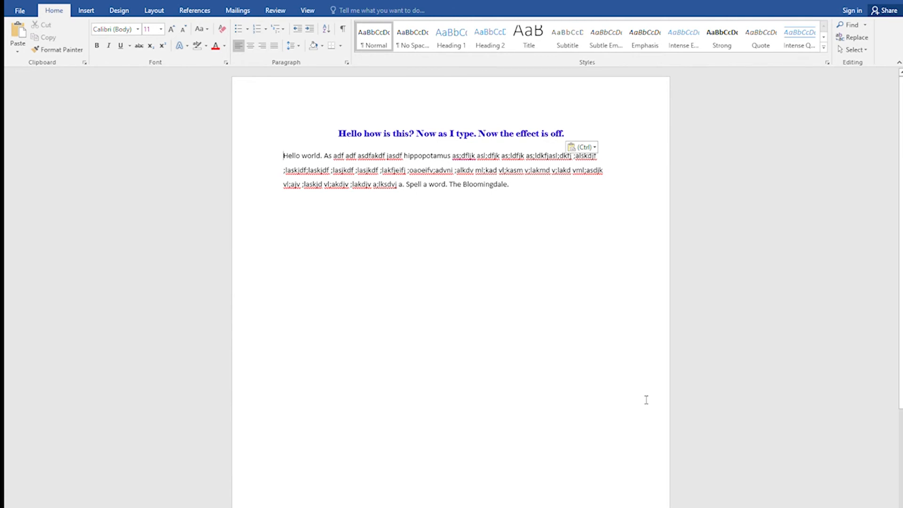
# Select the opening words "Hello world." of the first black paragraph and copy them.
pyautogui.hotkey('shift', 'Right')
pyautogui.hotkey('shift', 'Right')
pyautogui.hotkey('shift', 'Right')
pyautogui.hotkey('shift', 'Right')
pyautogui.hotkey('shift', 'Right')
pyautogui.hotkey('shift', 'Right')
pyautogui.hotkey('shift', 'Right')
pyautogui.hotkey('shift', 'Right')
pyautogui.hotkey('shift', 'Right')
pyautogui.hotkey('shift', 'Right')
pyautogui.hotkey('shift', 'Right')
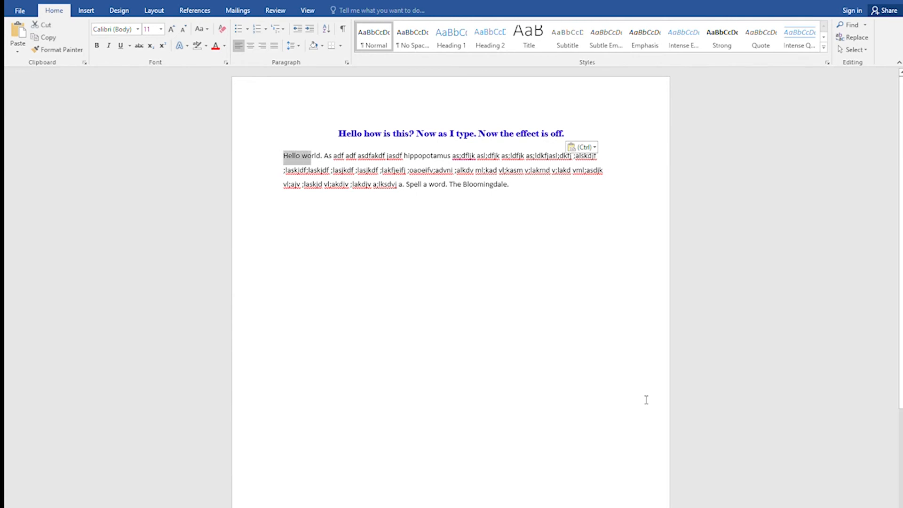
pyautogui.hotkey('shift', 'Right')
pyautogui.click(43, 38)
# Paste the copied "Hello world." 18 times in a row on the blank line below the paragraph.
pyautogui.click(446, 209)
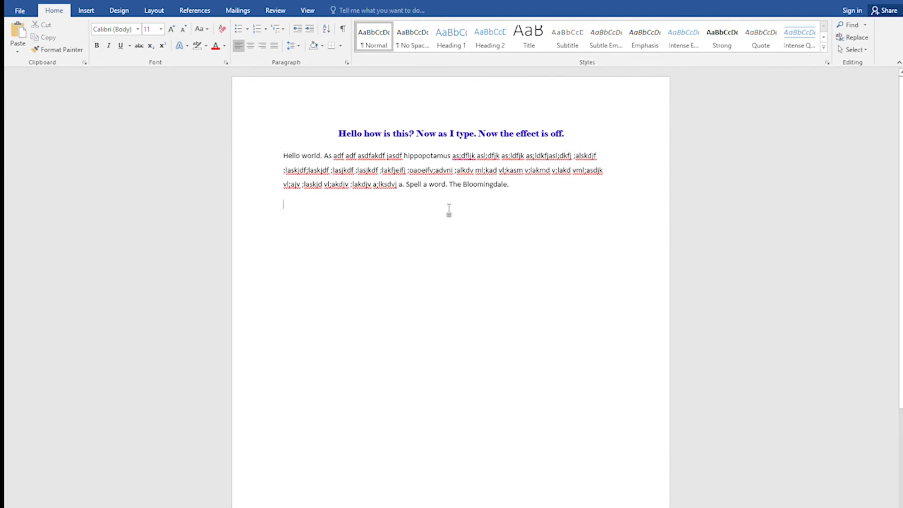
pyautogui.click(16, 30)
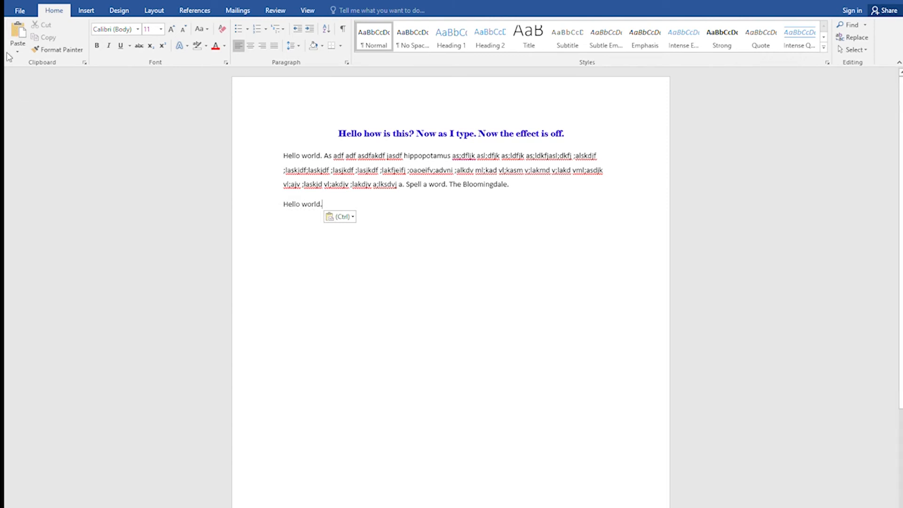
pyautogui.click(11, 31)
pyautogui.click(12, 31)
pyautogui.click(12, 31)
pyautogui.click(11, 31)
pyautogui.click(12, 31)
pyautogui.click(12, 31)
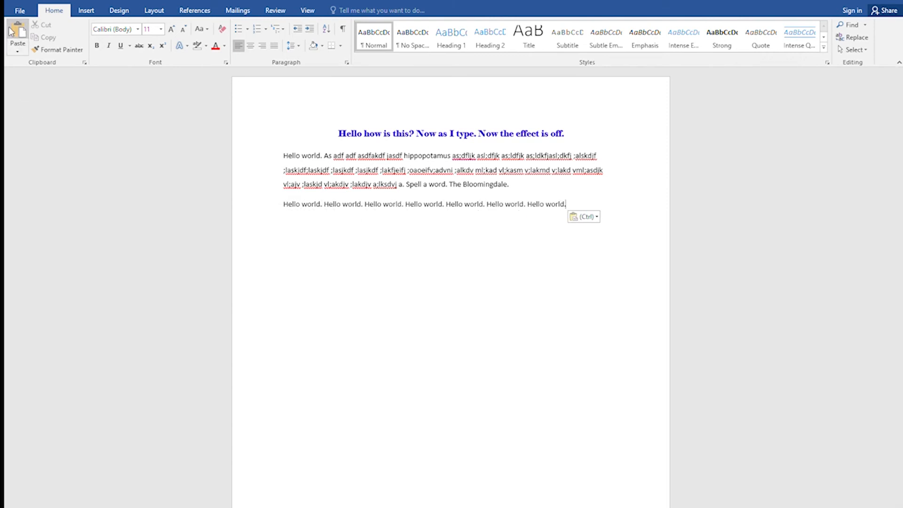
pyautogui.doubleClick(12, 31)
pyautogui.tripleClick(12, 32)
pyautogui.tripleClick(12, 31)
pyautogui.doubleClick(12, 31)
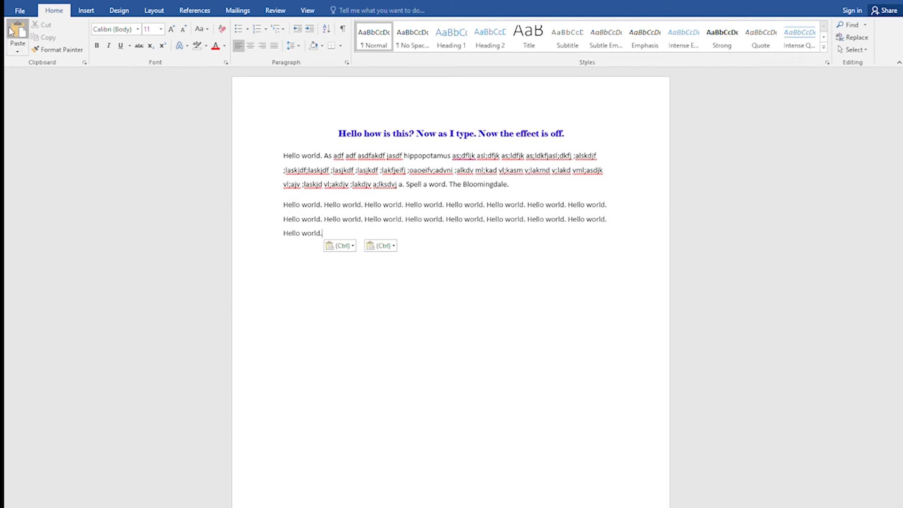
pyautogui.click(12, 31)
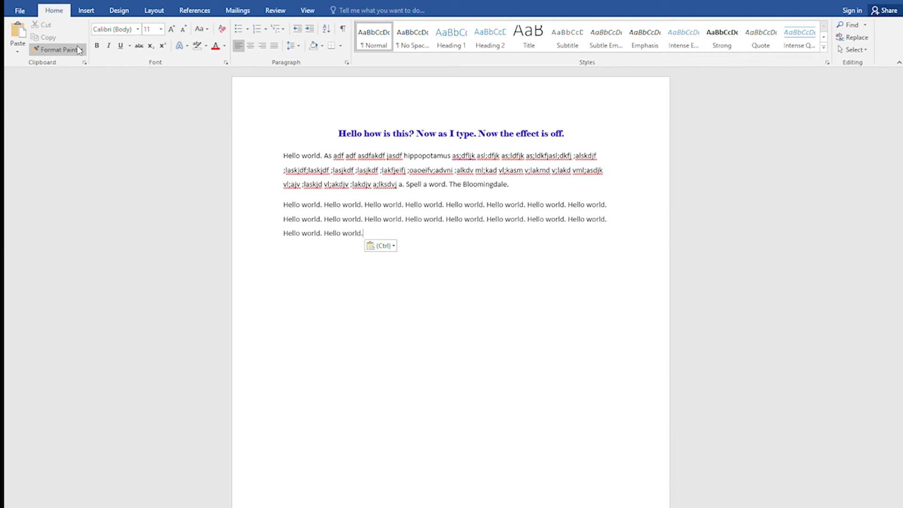
# Insert a left-aligned page number in the footer, and return to the end of the body text.
pyautogui.click(83, 12)
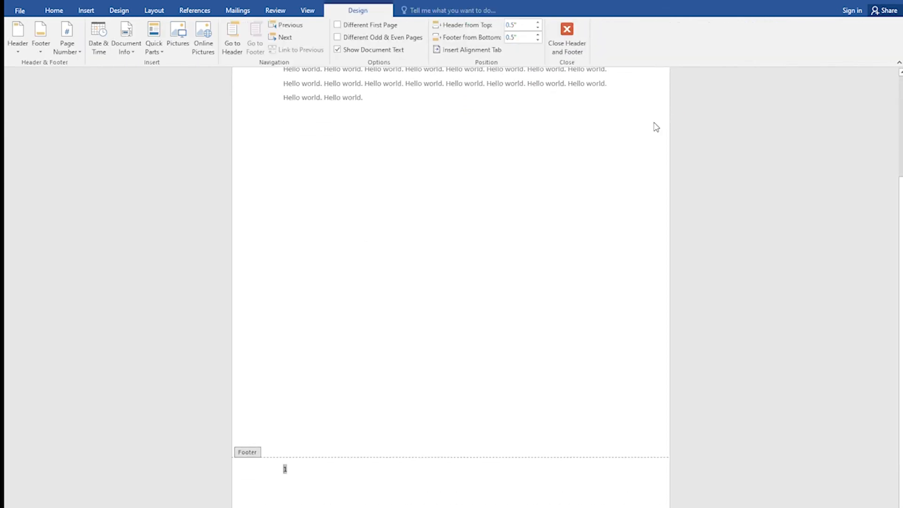
pyautogui.doubleClick(367, 97)
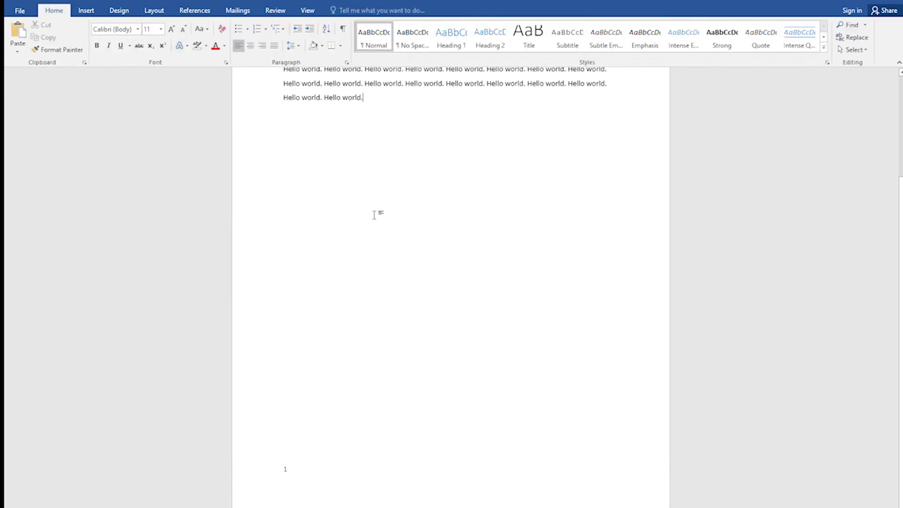
# Add blank lines after the last "Hello world." until the document runs onto a second page, and check that page's number.
pyautogui.press('Return')
pyautogui.press('Return')
pyautogui.press('Return')
pyautogui.press('Return')
pyautogui.press('Return')
pyautogui.press('Return')
pyautogui.press('Return')
pyautogui.press('Return')
pyautogui.press('Return')
pyautogui.press('Return')
pyautogui.press('Return')
pyautogui.press('Return')
pyautogui.press('Return')
pyautogui.press('Return')
pyautogui.press('Return')
pyautogui.press('Return')
pyautogui.press('Return')
pyautogui.press('Return')
pyautogui.press('Return')
pyautogui.press('Return')
pyautogui.press('Return')
pyautogui.press('Return')
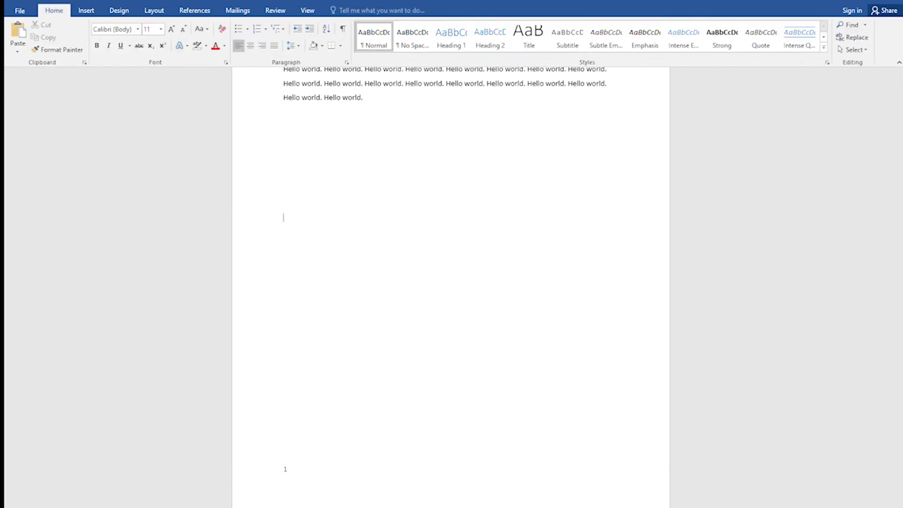
pyautogui.press('Return')
pyautogui.press('Return')
pyautogui.press('Return')
pyautogui.press('Return')
pyautogui.press('Return')
pyautogui.press('Return')
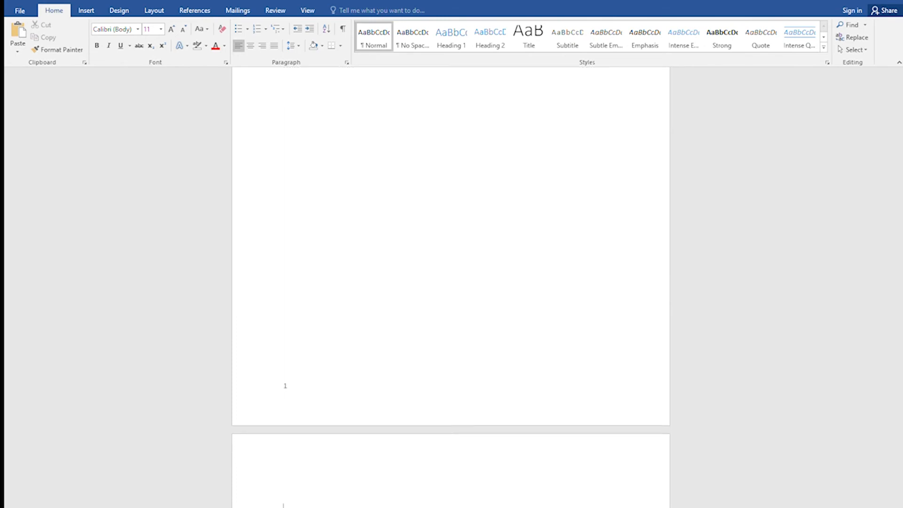
pyautogui.scroll(-6, 382, 241)
pyautogui.scroll(-2, 382, 241)
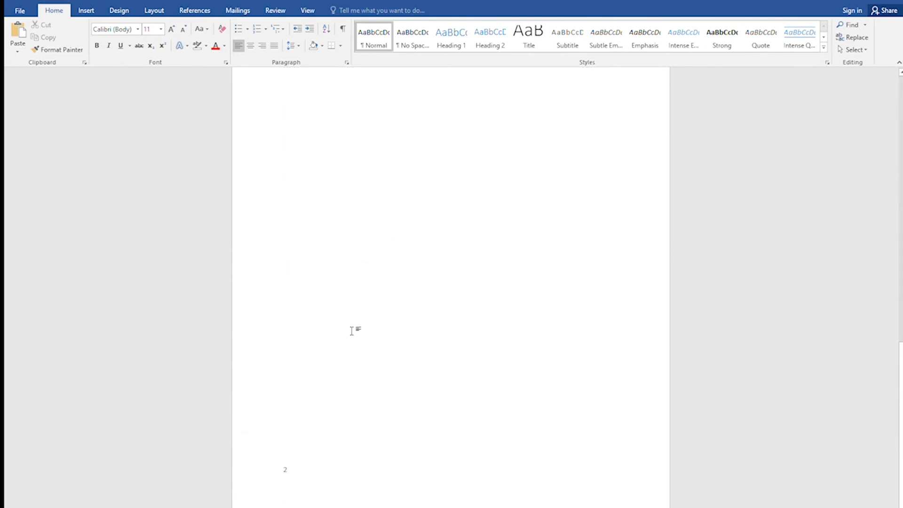
pyautogui.scroll(12, 419, 301)
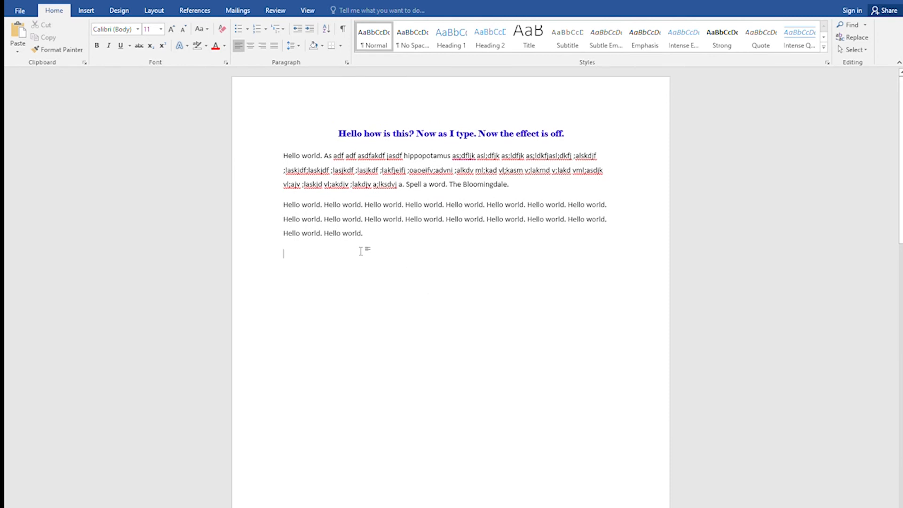
# Switch the page orientation to landscape and back to portrait.
pyautogui.click(86, 10)
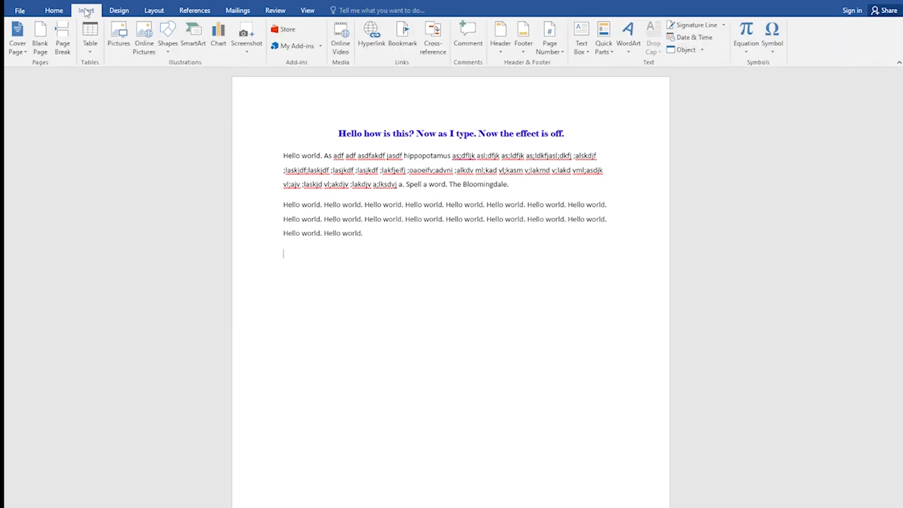
pyautogui.click(150, 11)
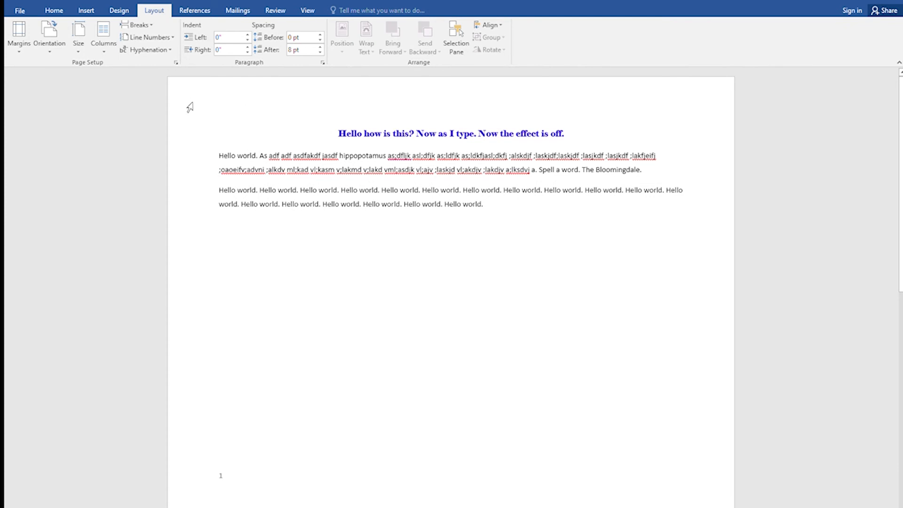
pyautogui.click(46, 45)
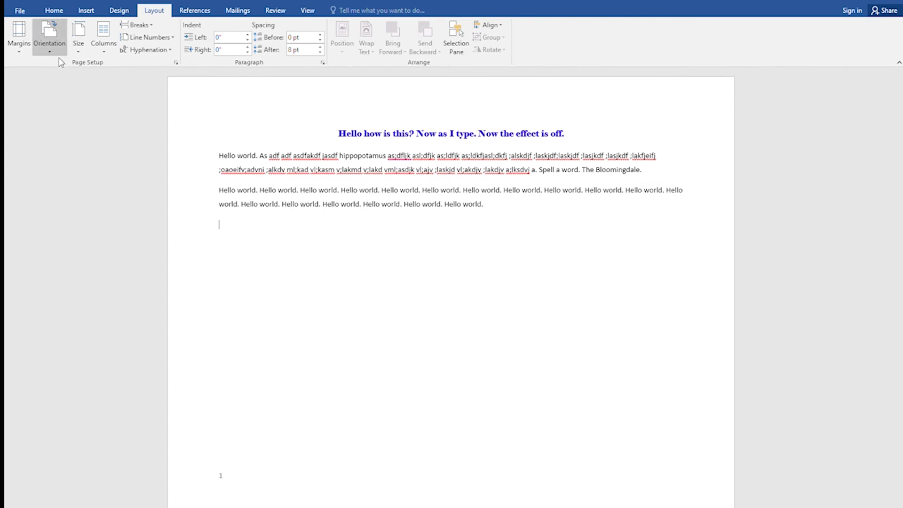
pyautogui.click(63, 68)
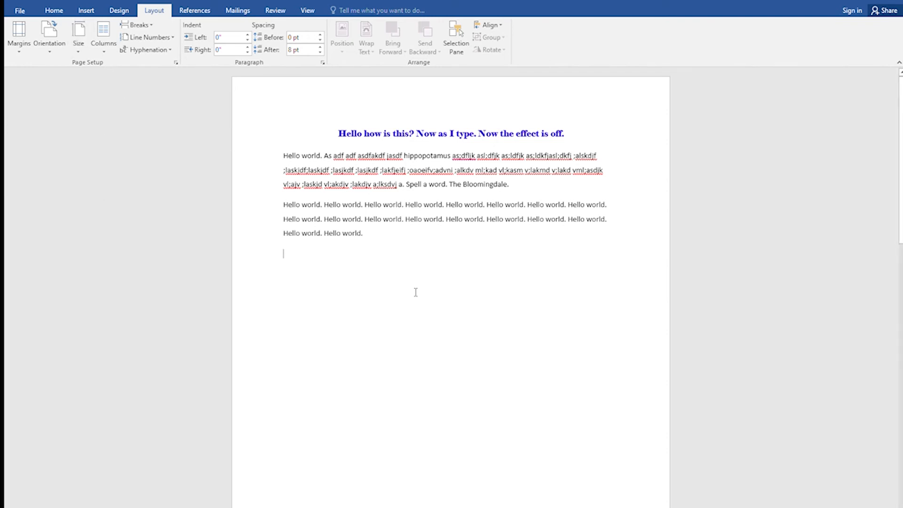
# Look over the mailing tools, start the spelling and grammar check, and return to the text without correcting any word.
pyautogui.click(235, 11)
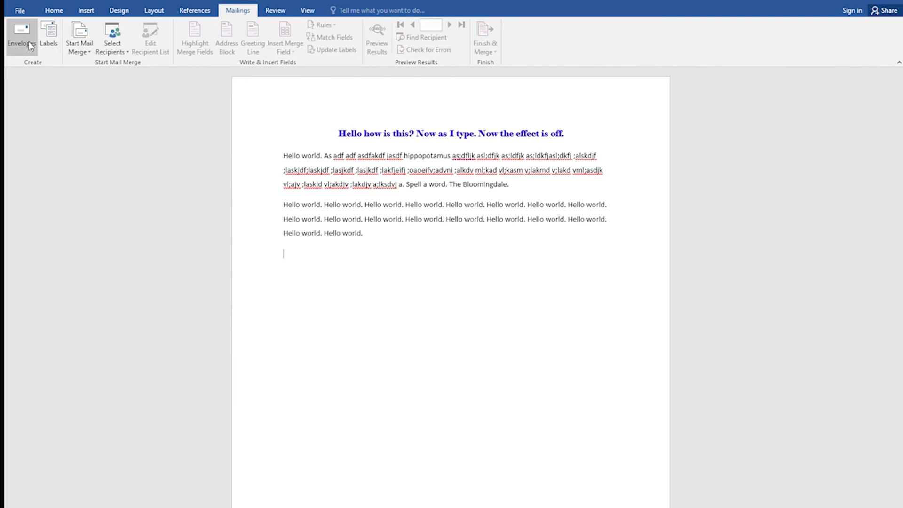
pyautogui.click(274, 10)
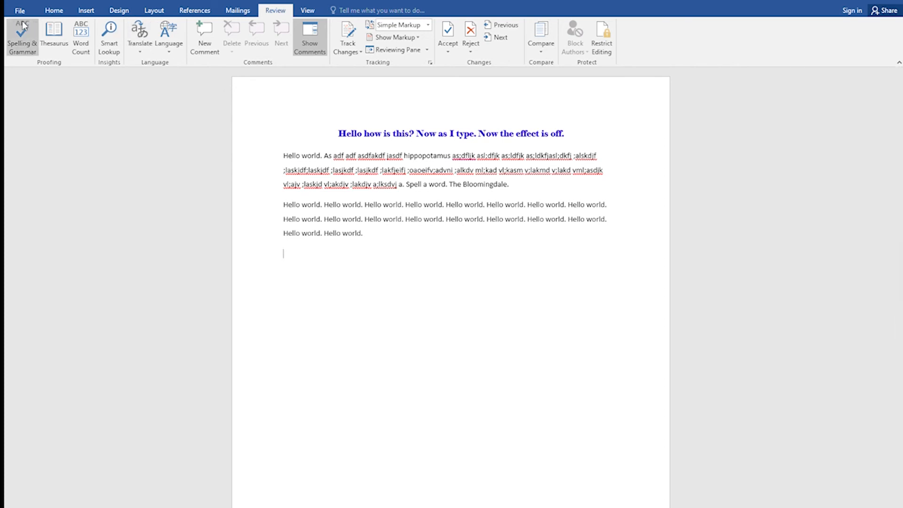
pyautogui.click(19, 37)
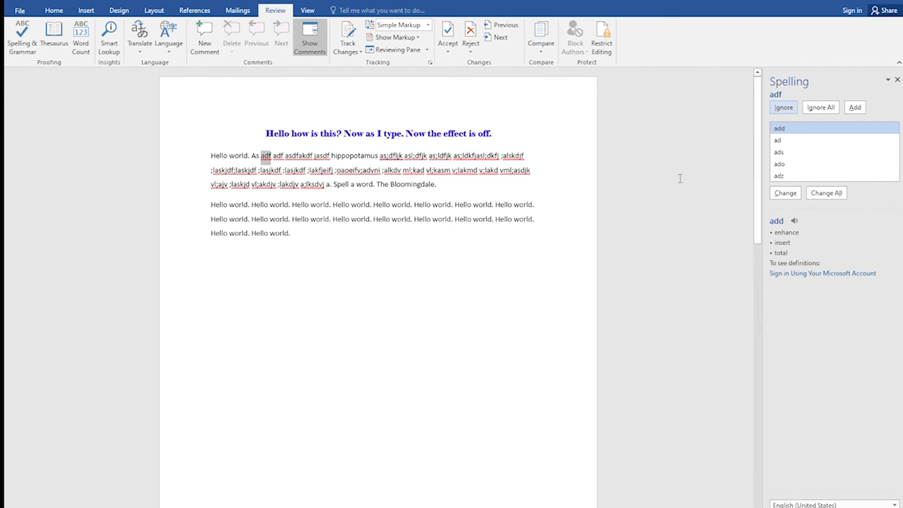
pyautogui.click(316, 232)
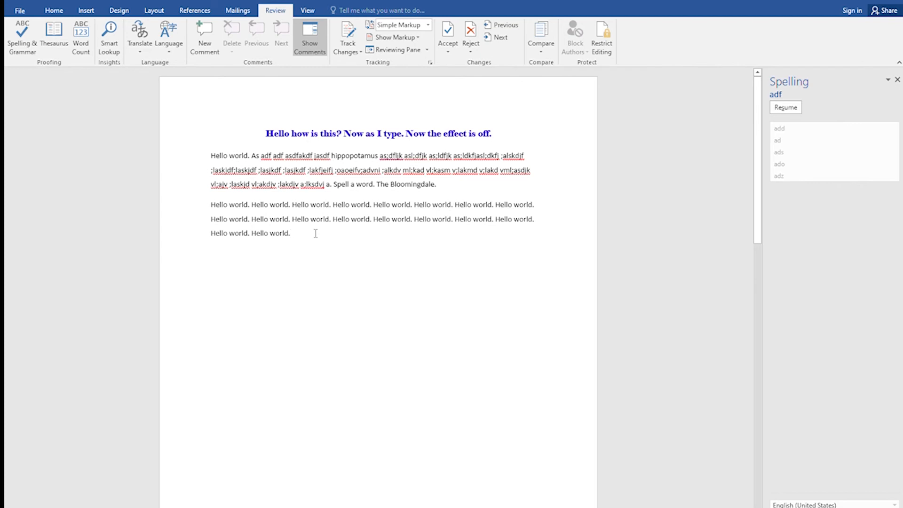
# Examine the document info, the new-document templates, the recent files and the available save locations.
pyautogui.click(20, 12)
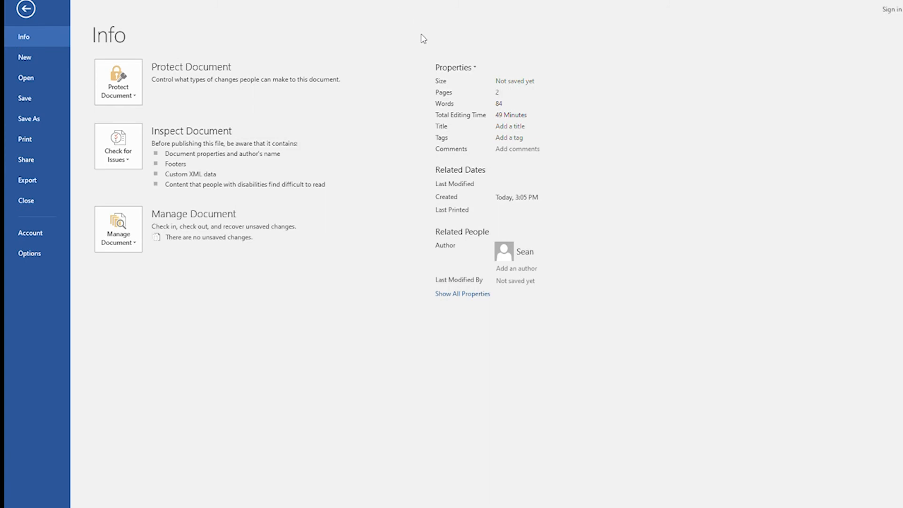
pyautogui.click(20, 58)
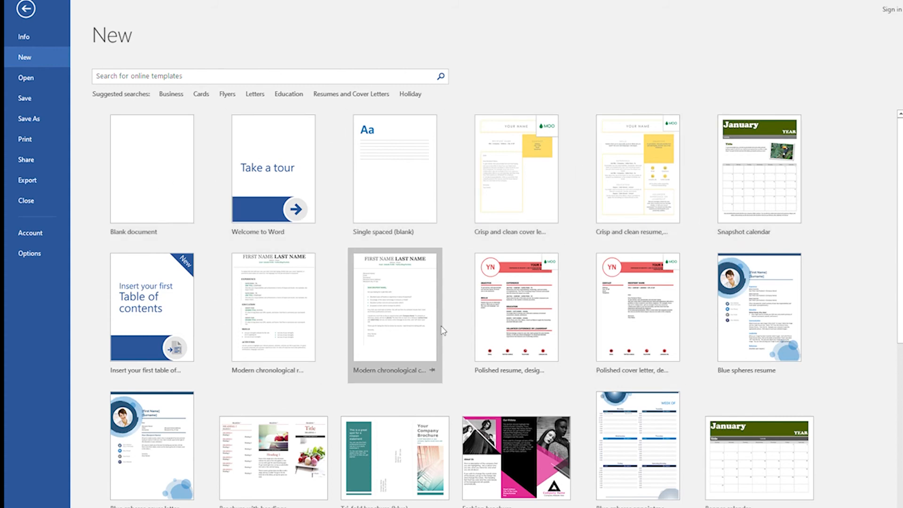
pyautogui.scroll(-3, 442, 331)
pyautogui.scroll(3, 433, 348)
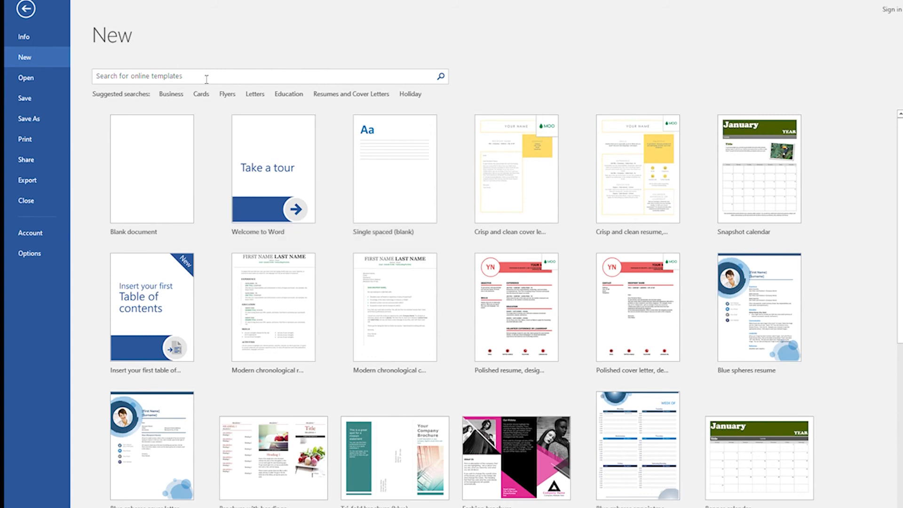
pyautogui.click(30, 81)
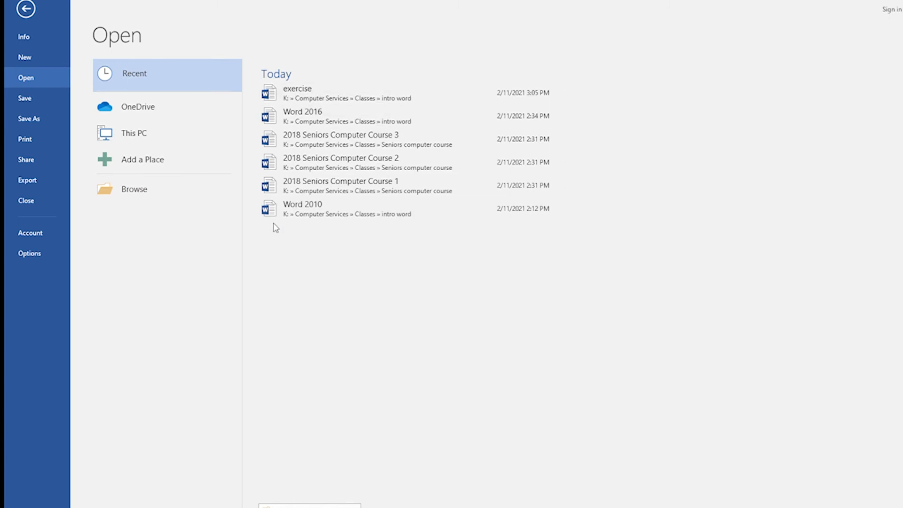
pyautogui.click(28, 97)
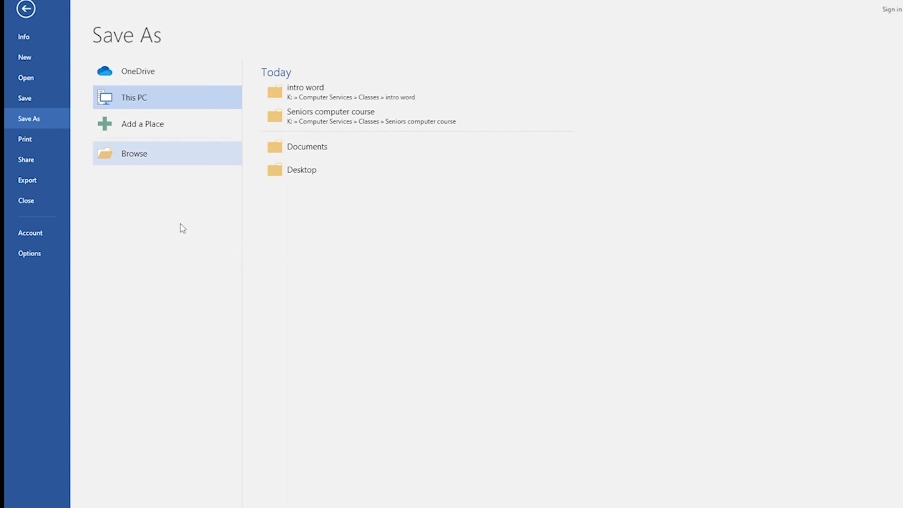
# Try the custom print page ranges 1,2,5, 2-4 and 3,7-9, clearing each one from the print settings.
pyautogui.click(26, 140)
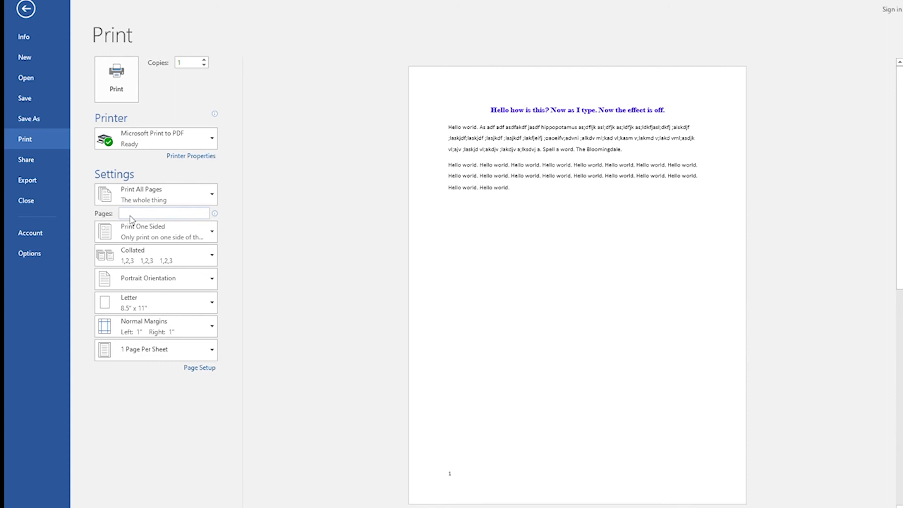
pyautogui.write('1,2,')
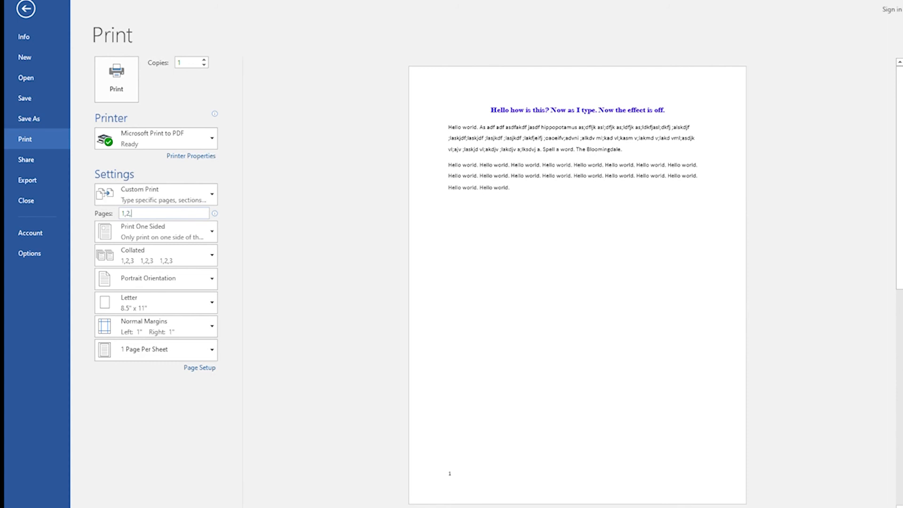
pyautogui.write('5')
pyautogui.press('BackSpace')
pyautogui.press('BackSpace')
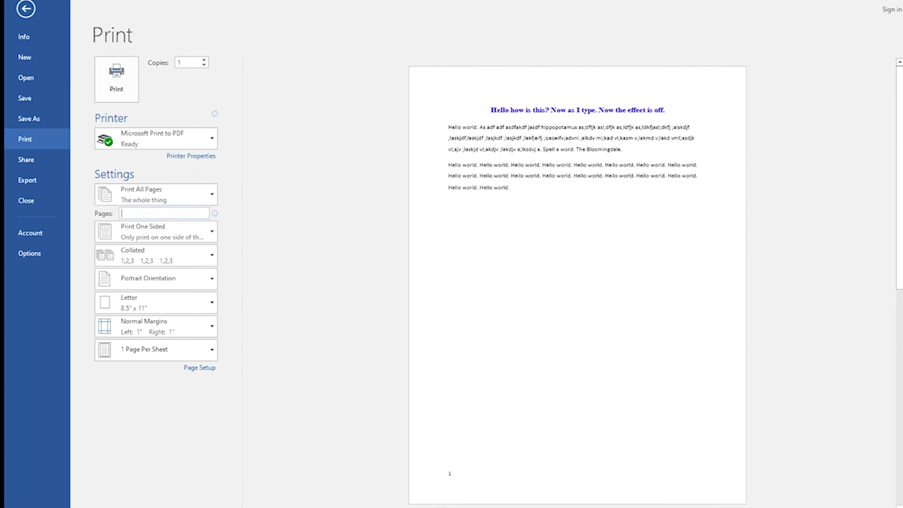
pyautogui.write('2-')
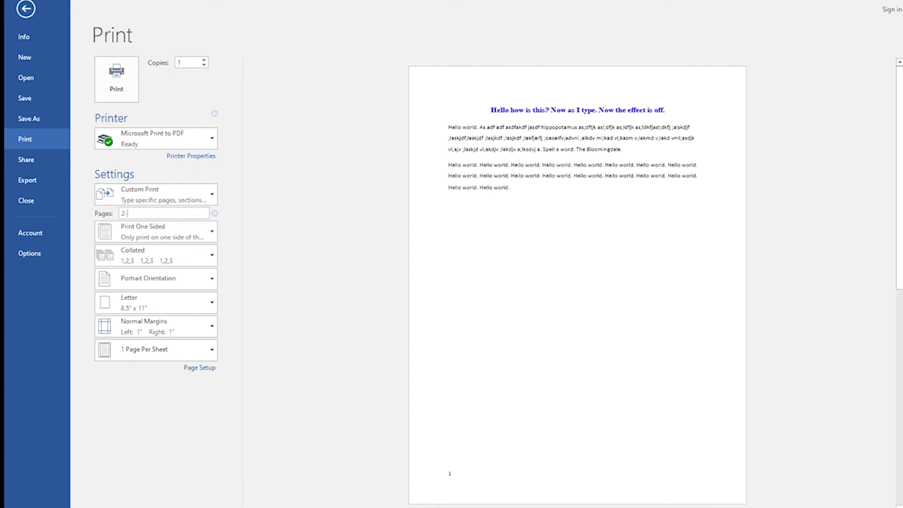
pyautogui.write('4')
pyautogui.press('BackSpace')
pyautogui.press('BackSpace')
pyautogui.press('BackSpace')
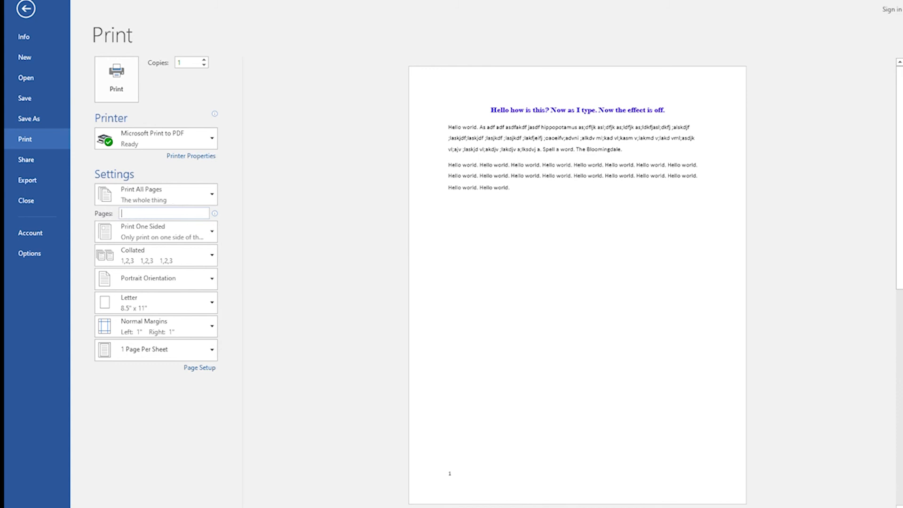
pyautogui.write('3')
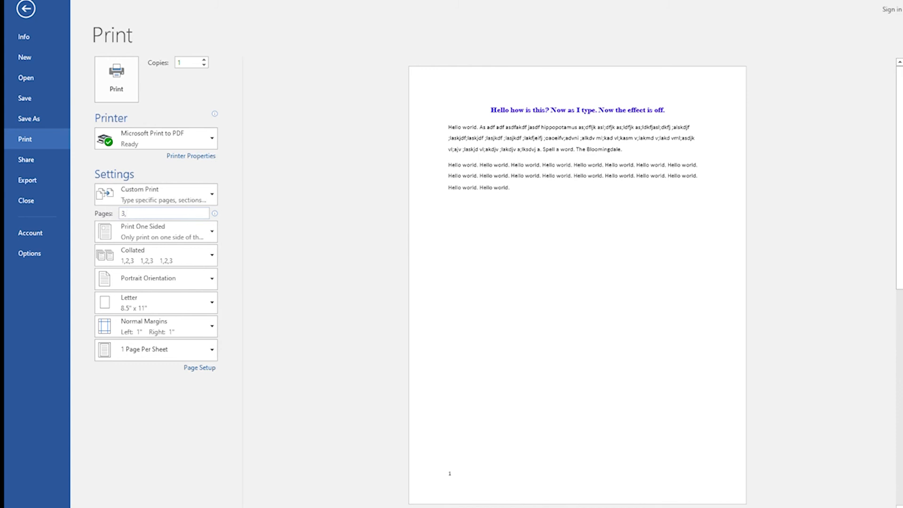
pyautogui.write(',7-9')
pyautogui.press('BackSpace')
pyautogui.press('BackSpace')
pyautogui.press('BackSpace')
pyautogui.press('BackSpace')
pyautogui.press('BackSpace')
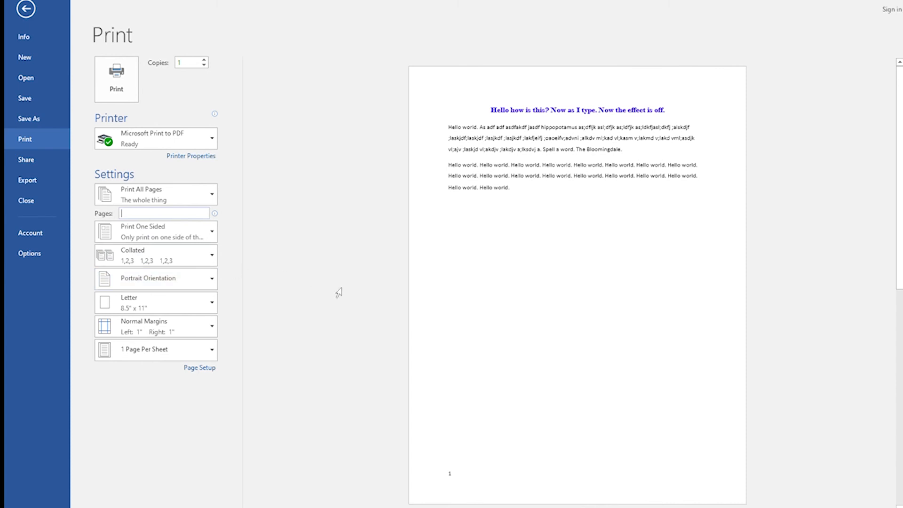
# Raise the number of print copies, and return to the document's basic editing tools without printing.
pyautogui.click(204, 60)
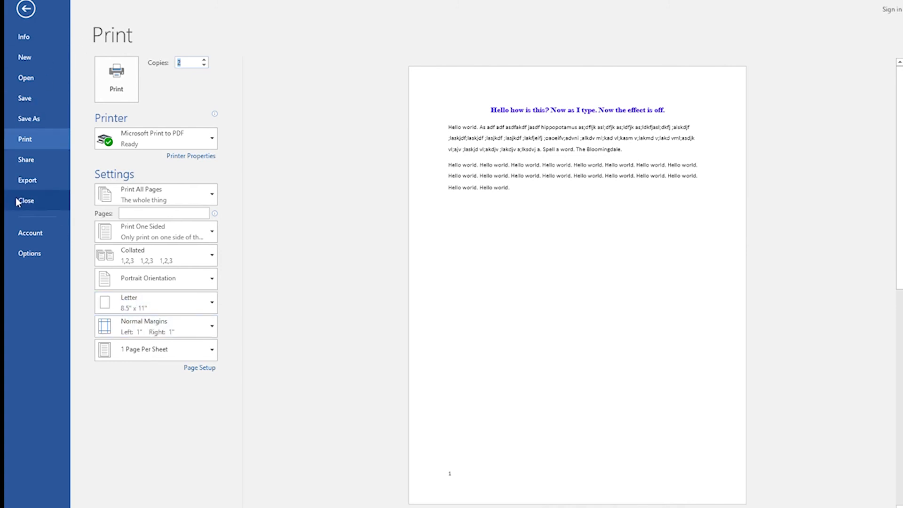
pyautogui.click(22, 4)
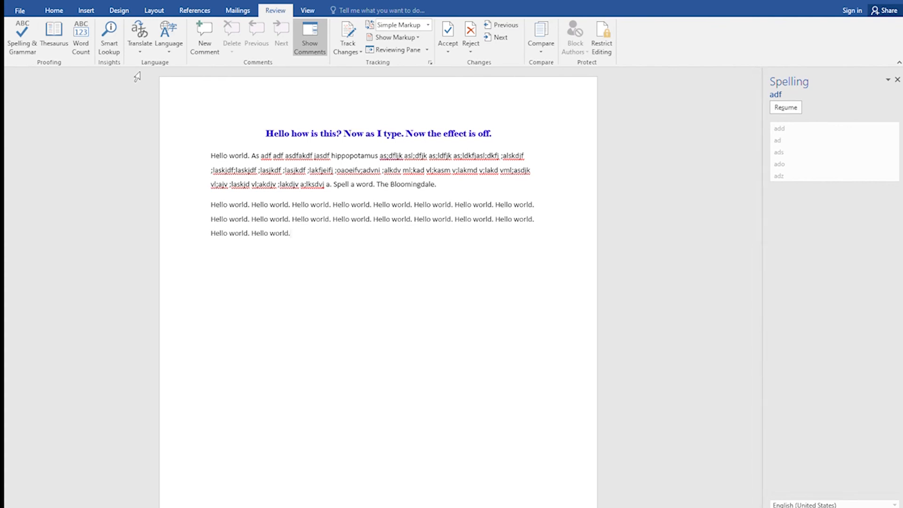
pyautogui.click(53, 10)
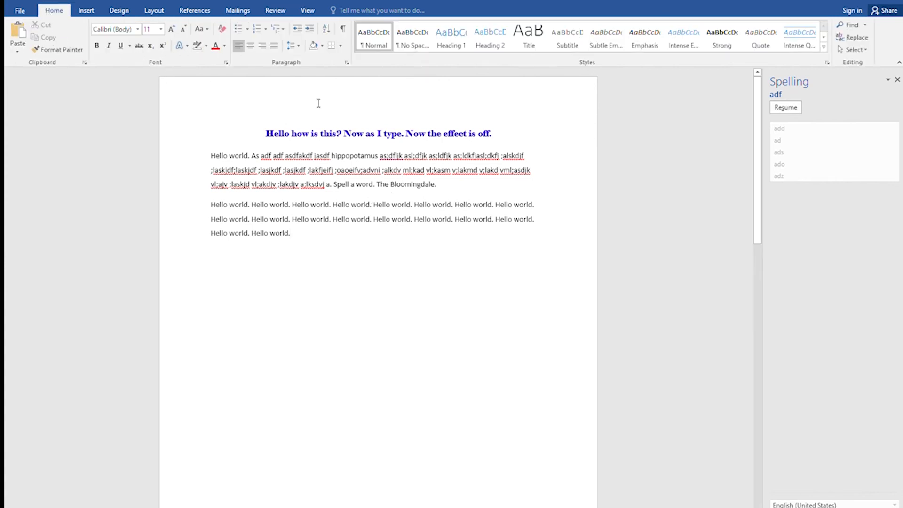
pyautogui.click(100, 43)
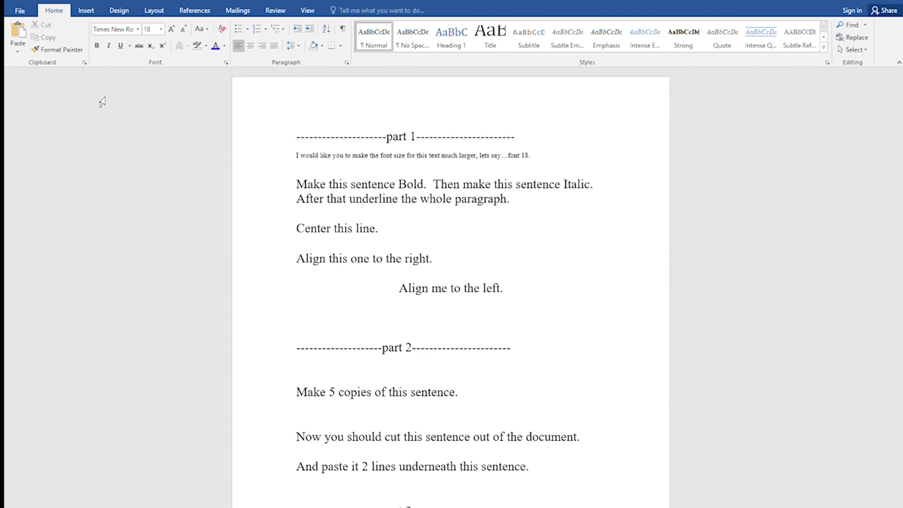
# Set the font size of the small sentence directly under the "part 1" heading to 18.
pyautogui.press('Down')
pyautogui.press('Down')
pyautogui.press('Down')
pyautogui.press('Down')
pyautogui.press('Up')
pyautogui.press('Up')
pyautogui.press('Up')
pyautogui.press('Up')
pyautogui.press('Down')
pyautogui.press('Down')
pyautogui.hotkey('shift', 'End')
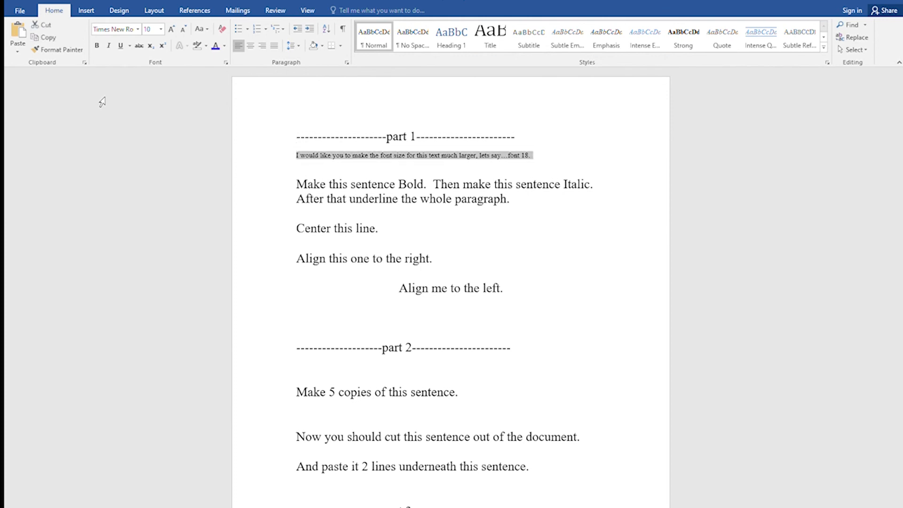
pyautogui.press('Left')
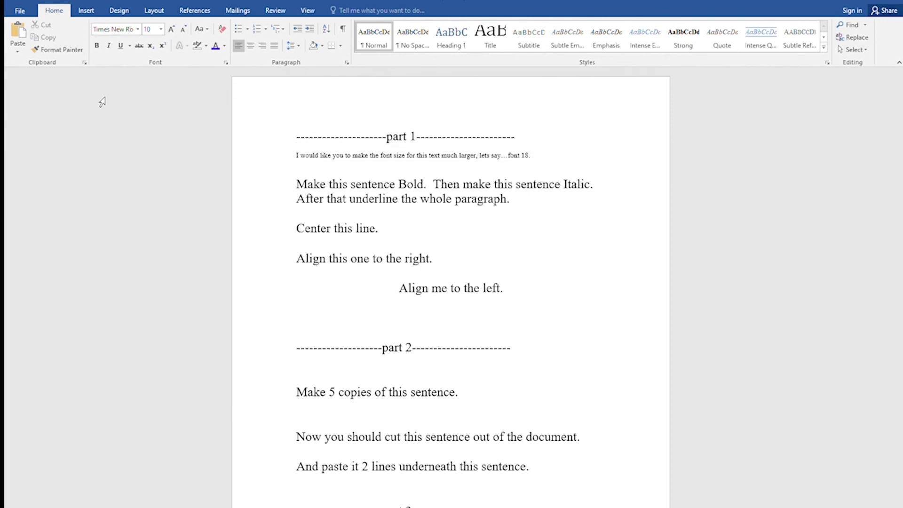
pyautogui.hotkey('shift', 'End')
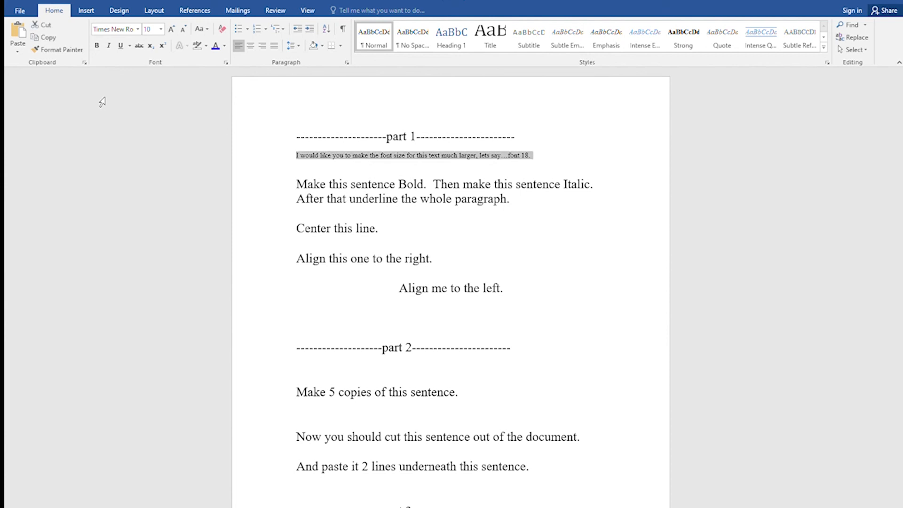
pyautogui.click(160, 29)
pyautogui.click(145, 112)
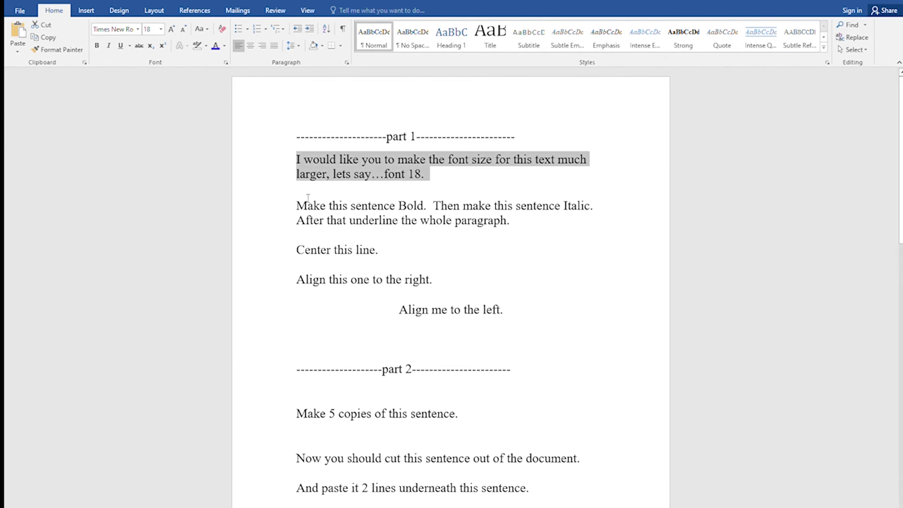
# Make the sentence "Make this sentence Bold." bold, including its full stop.
pyautogui.press('Down')
pyautogui.press('Down')
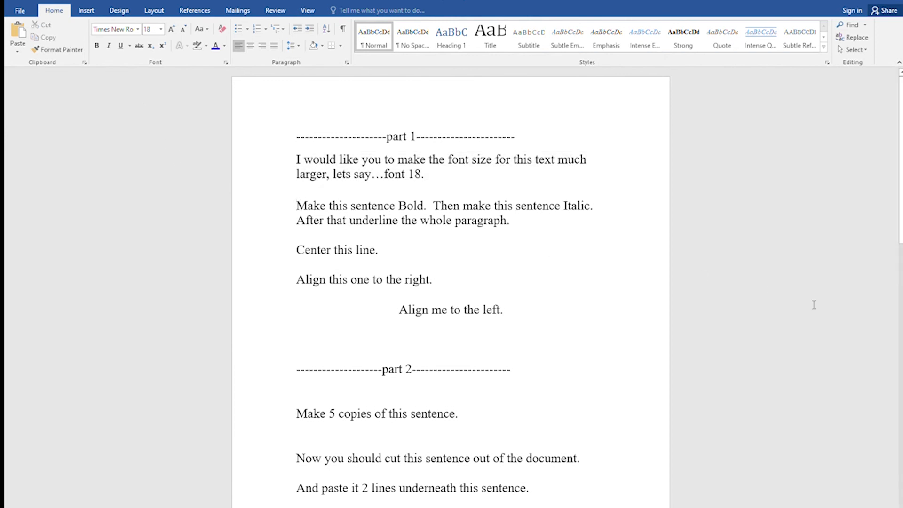
pyautogui.press('Up')
pyautogui.hotkey('shift', 'Right')
pyautogui.hotkey('shift', 'Right')
pyautogui.hotkey('shift', 'Right')
pyautogui.hotkey('shift', 'Right')
pyautogui.hotkey('shift', 'Right')
pyautogui.hotkey('shift', 'Right')
pyautogui.hotkey('shift', 'Right')
pyautogui.hotkey('shift', 'Right')
pyautogui.hotkey('shift', 'Right')
pyautogui.hotkey('shift', 'Right')
pyautogui.hotkey('shift', 'Right')
pyautogui.hotkey('shift', 'Right')
pyautogui.hotkey('shift', 'Right')
pyautogui.hotkey('shift', 'Right')
pyautogui.hotkey('shift', 'Right')
pyautogui.hotkey('shift', 'Right')
pyautogui.hotkey('shift', 'Right')
pyautogui.hotkey('shift', 'Right')
pyautogui.hotkey('shift', 'Right')
pyautogui.hotkey('shift', 'Right')
pyautogui.hotkey('shift', 'Right')
pyautogui.hotkey('shift', 'Right')
pyautogui.hotkey('shift', 'Right')
pyautogui.hotkey('shift', 'Right')
pyautogui.hotkey('shift', 'Right')
pyautogui.hotkey('shift', 'Left')
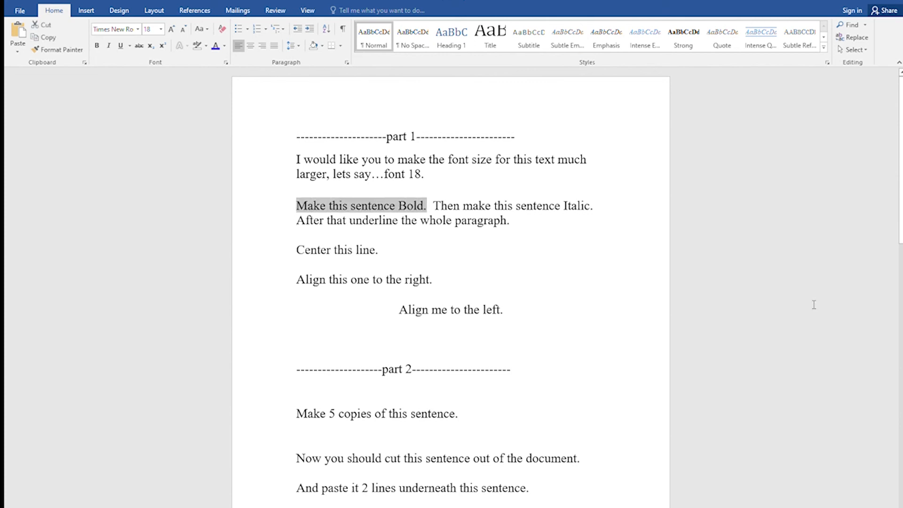
pyautogui.click(97, 46)
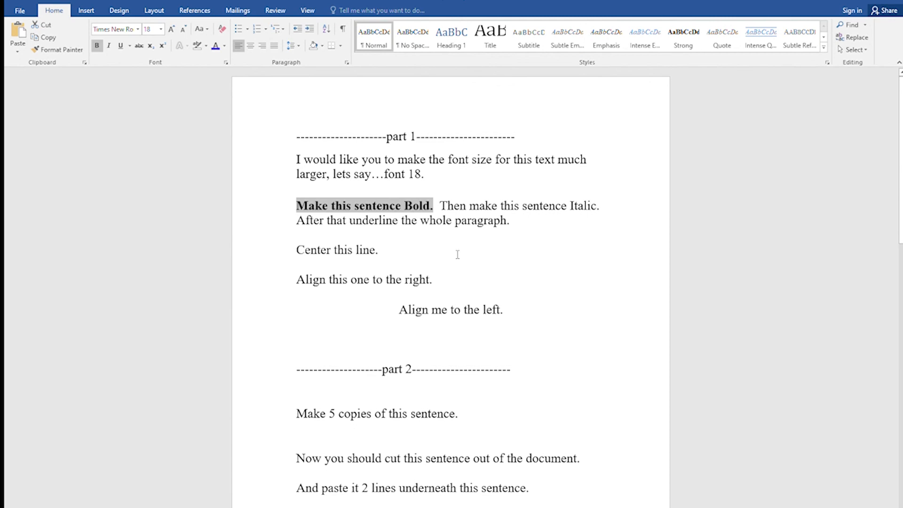
# Italicize the sentence "Then make this sentence Italic." without changing the rest of the paragraph.
pyautogui.press('Right')
pyautogui.hotkey('shift', 'Right')
pyautogui.hotkey('shift', 'Right')
pyautogui.hotkey('shift', 'Right')
pyautogui.hotkey('shift', 'Right')
pyautogui.hotkey('shift', 'Right')
pyautogui.hotkey('shift', 'Right')
pyautogui.hotkey('shift', 'Right')
pyautogui.hotkey('shift', 'Right')
pyautogui.hotkey('shift', 'Right')
pyautogui.hotkey('shift', 'Right')
pyautogui.hotkey('shift', 'Right')
pyautogui.hotkey('shift', 'Right')
pyautogui.hotkey('shift', 'Right')
pyautogui.hotkey('shift', 'Right')
pyautogui.hotkey('shift', 'Right')
pyautogui.hotkey('shift', 'Right')
pyautogui.hotkey('shift', 'Right')
pyautogui.hotkey('shift', 'Right')
pyautogui.hotkey('shift', 'Right')
pyautogui.hotkey('shift', 'Right')
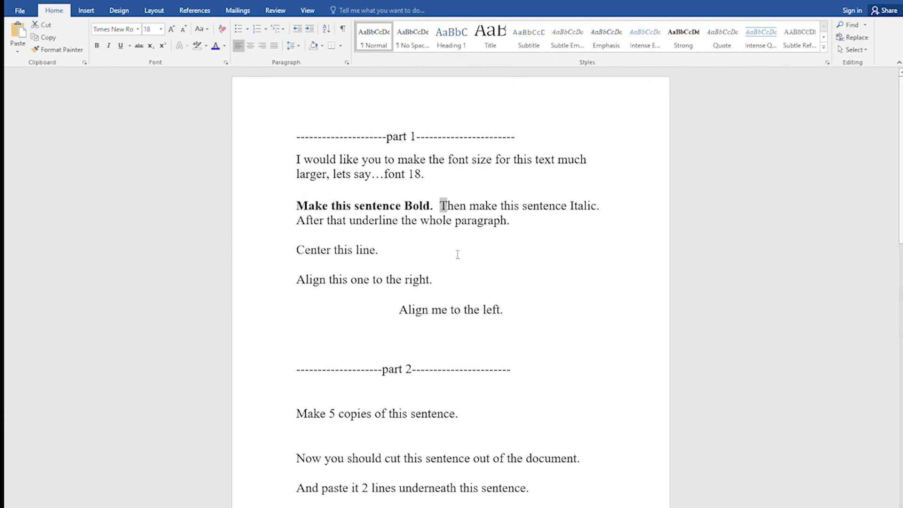
pyautogui.hotkey('shift', 'Right')
pyautogui.hotkey('shift', 'Right')
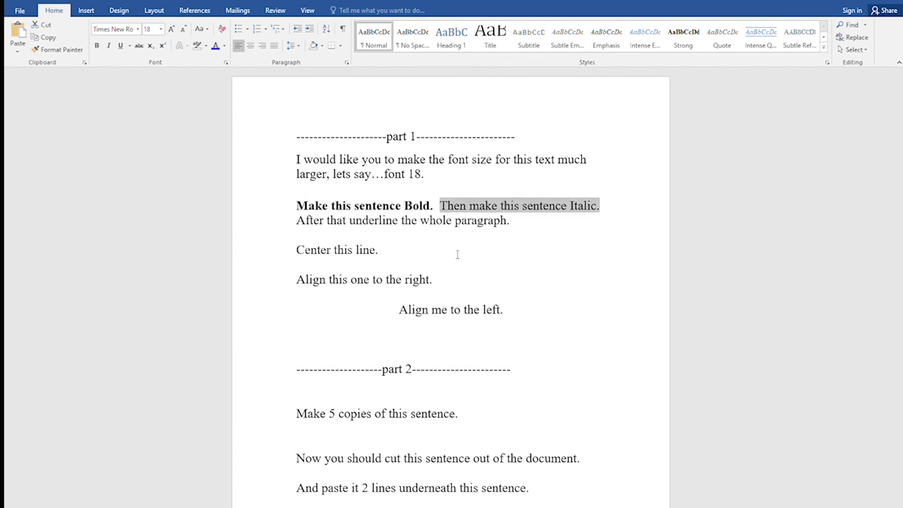
pyautogui.click(106, 46)
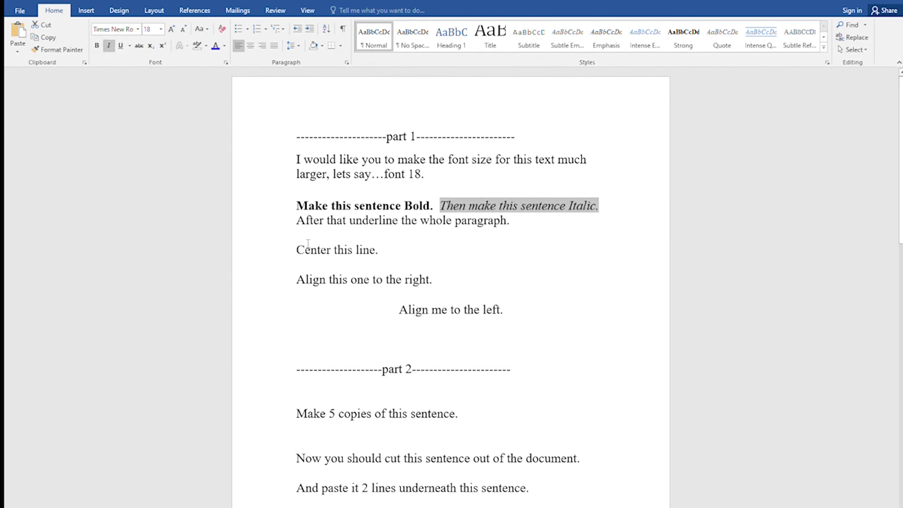
# Underline the whole paragraph from "Make this sentence Bold." through "After that underline the whole paragraph.".
pyautogui.click(291, 230)
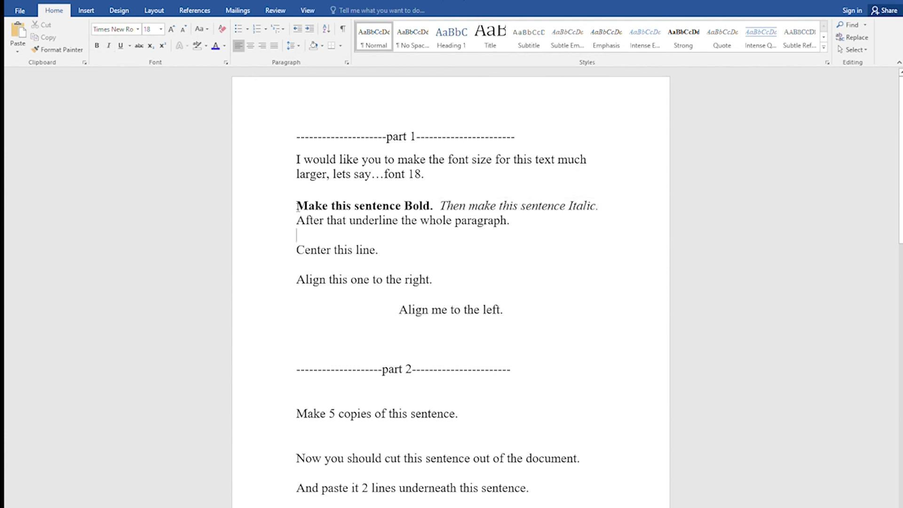
pyautogui.press('Up')
pyautogui.press('Up')
pyautogui.hotkey('shift', 'Down')
pyautogui.hotkey('shift', 'Down')
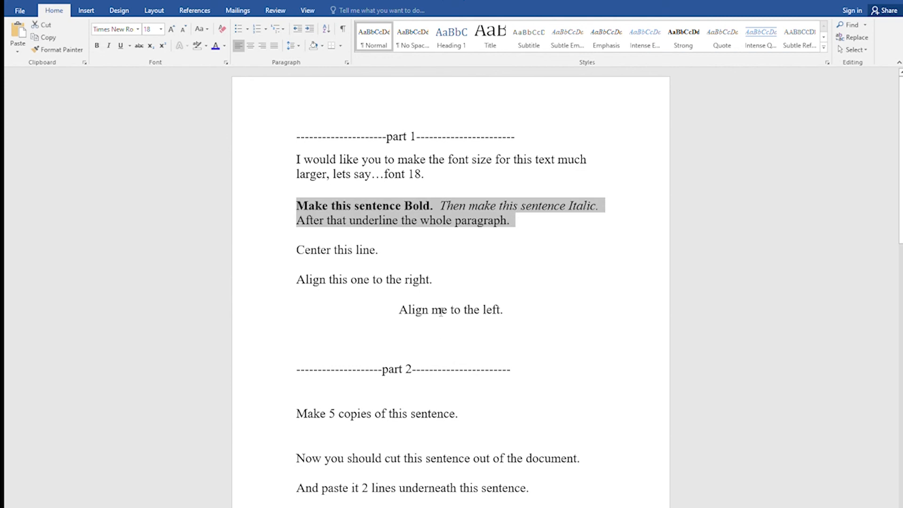
pyautogui.click(116, 46)
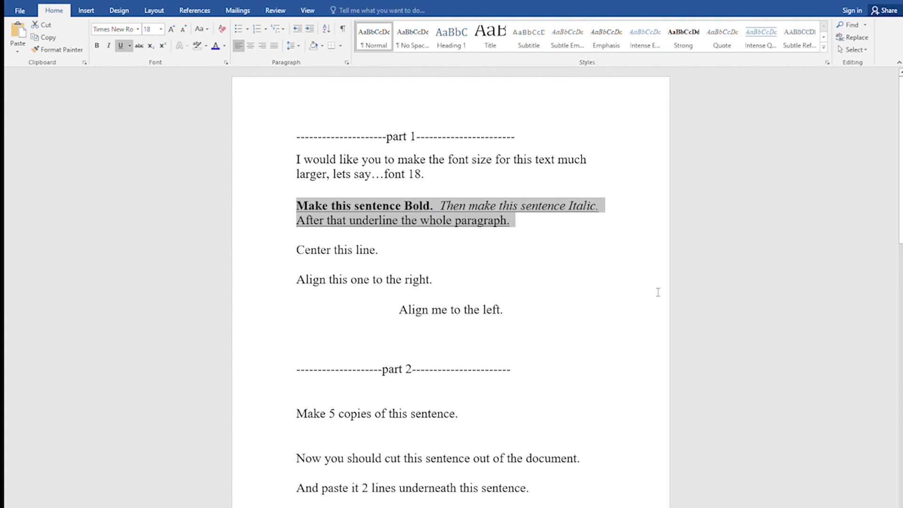
# Move the text cursor through the underlined paragraph to examine which font effects are active in its plain, bold and italic sentences.
pyautogui.press('Up')
pyautogui.press('Down')
pyautogui.press('Down')
pyautogui.press('Down')
pyautogui.press('Down')
pyautogui.press('Up')
pyautogui.press('Up')
pyautogui.press('Right')
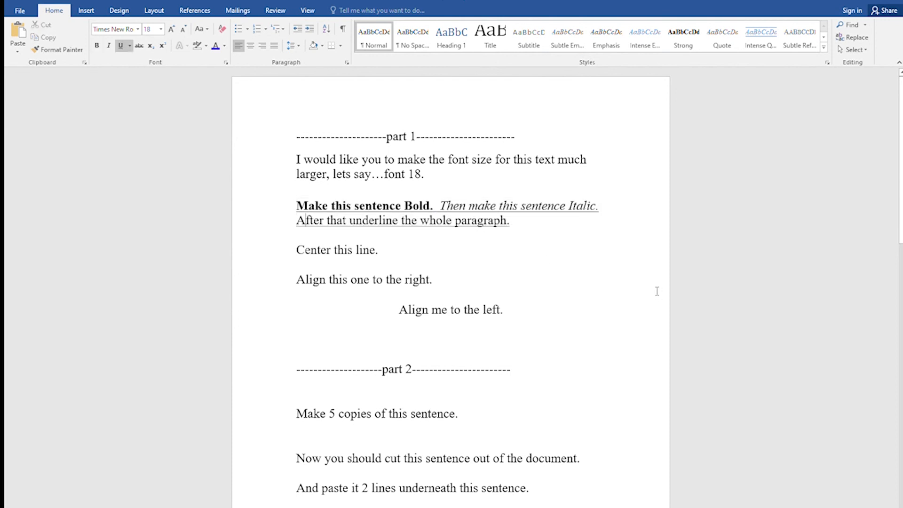
pyautogui.press('Right')
pyautogui.press('Right')
pyautogui.press('Up')
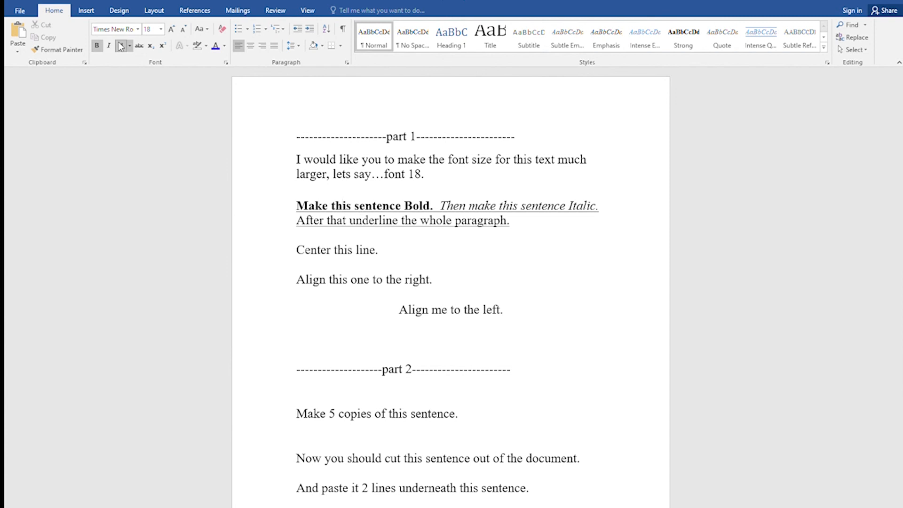
pyautogui.press('Right')
pyautogui.press('Right')
pyautogui.press('Right')
pyautogui.press('Right')
pyautogui.press('Right')
pyautogui.press('Right')
pyautogui.press('Right')
pyautogui.press('Right')
pyautogui.press('Right')
pyautogui.press('Right')
pyautogui.press('Right')
pyautogui.press('Right')
pyautogui.press('Right')
pyautogui.press('Right')
pyautogui.press('Right')
pyautogui.press('Right')
pyautogui.press('Right')
pyautogui.press('Right')
pyautogui.press('Right')
pyautogui.press('Right')
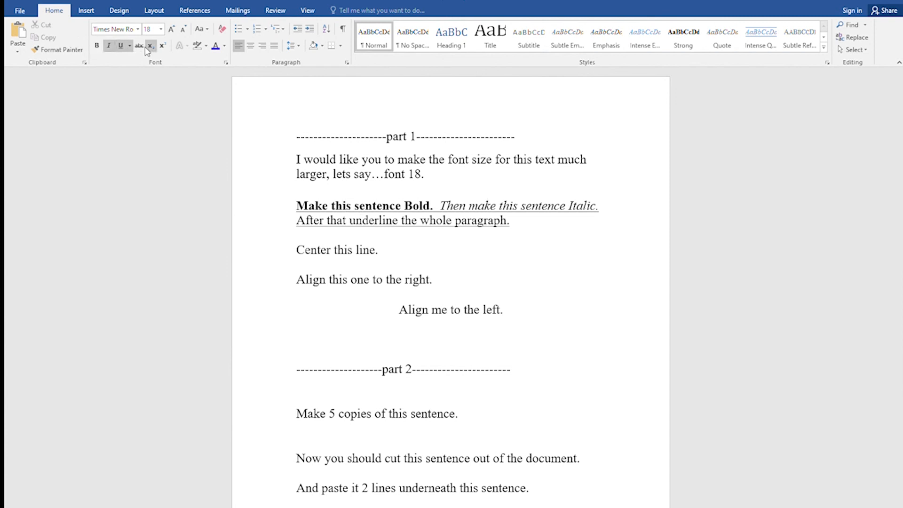
# Center the line "Center this line." on the page.
pyautogui.press('Down')
pyautogui.press('Down')
pyautogui.press('Down')
pyautogui.hotkey('shift', 'Left')
pyautogui.hotkey('shift', 'Left')
pyautogui.hotkey('shift', 'Left')
pyautogui.hotkey('shift', 'Left')
pyautogui.hotkey('shift', 'Left')
pyautogui.hotkey('shift', 'Left')
pyautogui.hotkey('shift', 'Left')
pyautogui.hotkey('shift', 'Left')
pyautogui.hotkey('shift', 'Left')
pyautogui.hotkey('shift', 'Left')
pyautogui.hotkey('shift', 'Left')
pyautogui.hotkey('shift', 'Left')
pyautogui.hotkey('shift', 'Left')
pyautogui.hotkey('shift', 'Left')
pyautogui.hotkey('shift', 'Left')
pyautogui.hotkey('shift', 'Left')
pyautogui.hotkey('shift', 'Left')
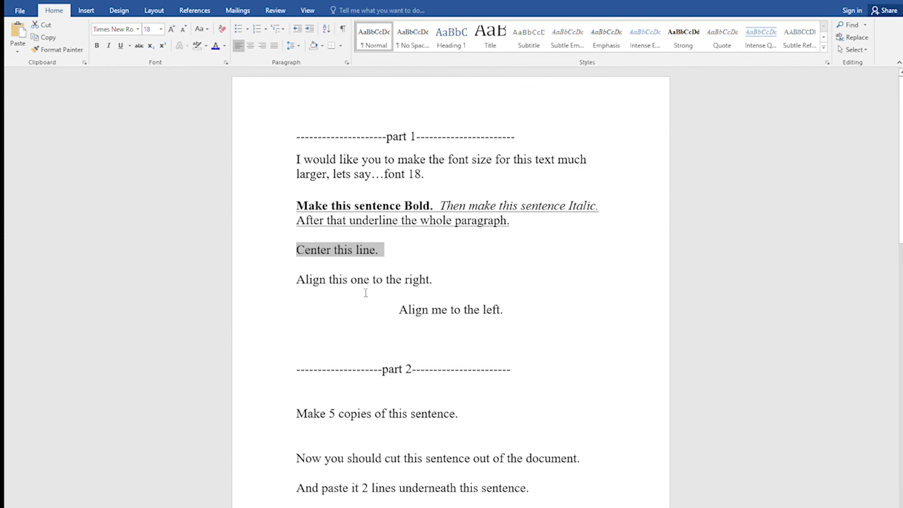
pyautogui.click(249, 47)
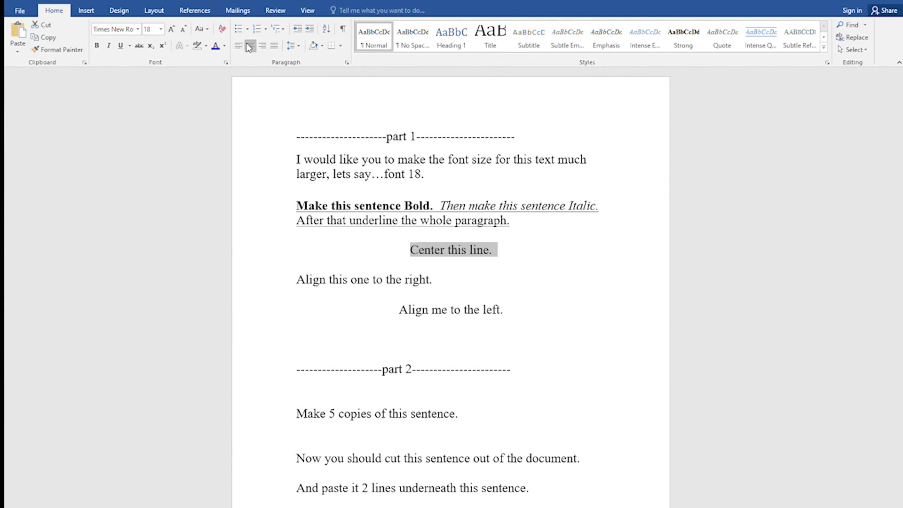
# Align the line "Align this one to the right." to the right margin.
pyautogui.press('Down')
pyautogui.press('Down')
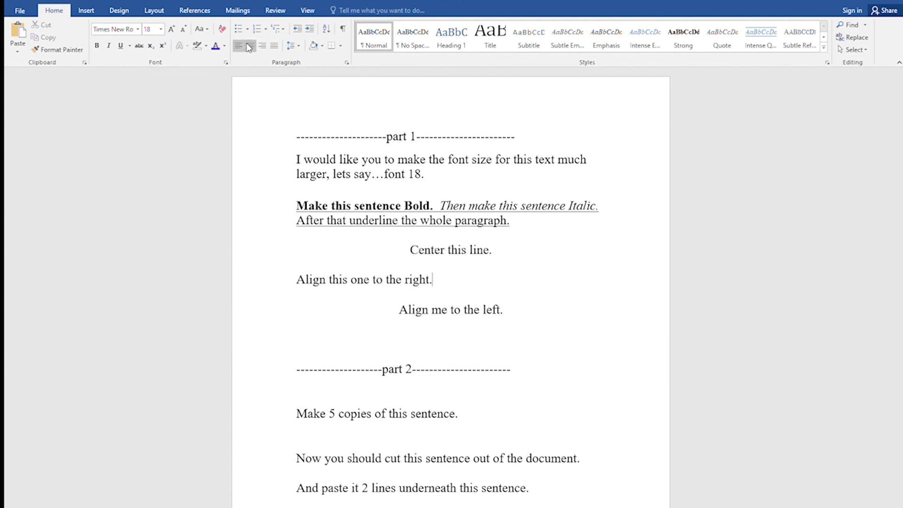
pyautogui.hotkey('ctrl', 'shift', 'Left')
pyautogui.hotkey('ctrl', 'shift', 'Left')
pyautogui.hotkey('ctrl', 'shift', 'Left')
pyautogui.hotkey('ctrl', 'shift', 'Left')
pyautogui.hotkey('ctrl', 'shift', 'Left')
pyautogui.hotkey('ctrl', 'shift', 'Left')
pyautogui.hotkey('ctrl', 'shift', 'Left')
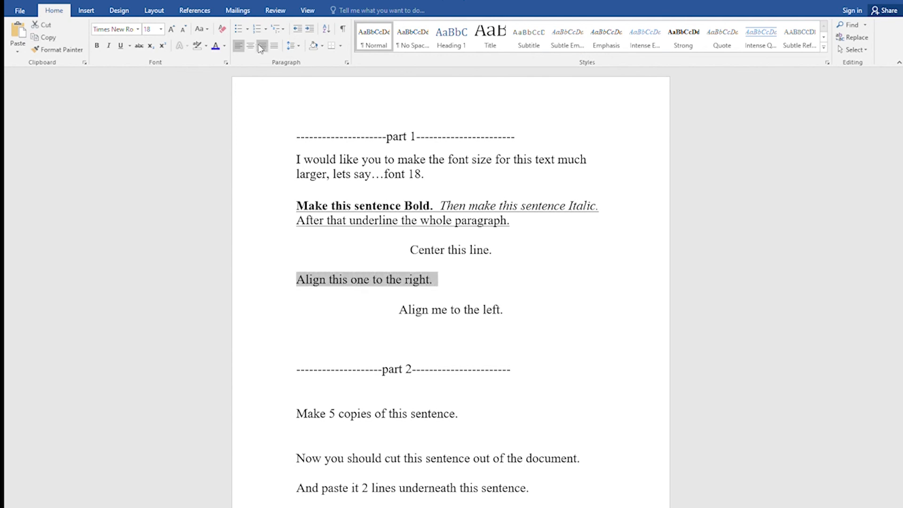
pyautogui.click(262, 45)
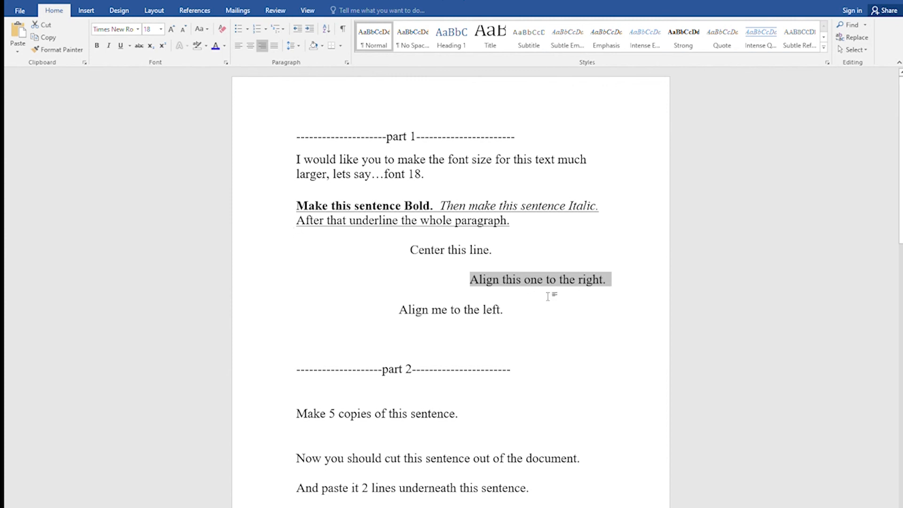
# Align only the line "Align me to the left." to the left margin.
pyautogui.press('Down')
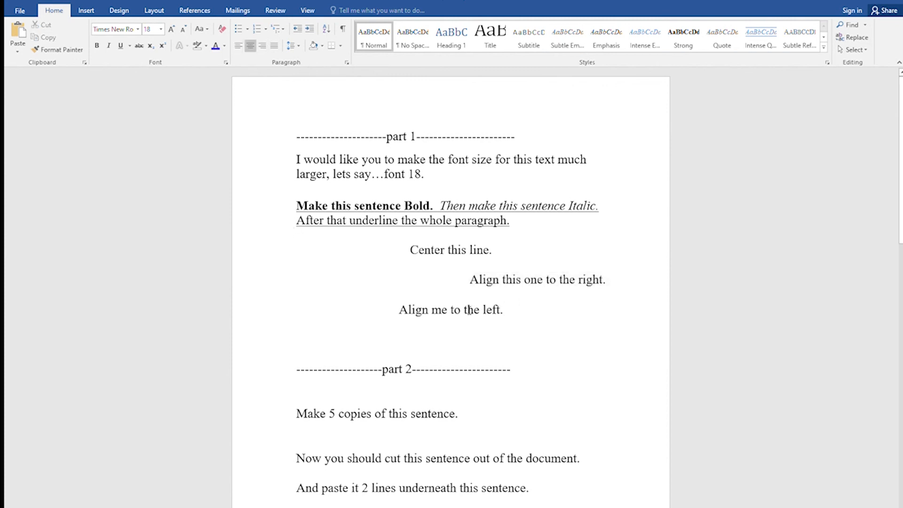
pyautogui.moveTo(502, 309); pyautogui.dragTo(599, 279)
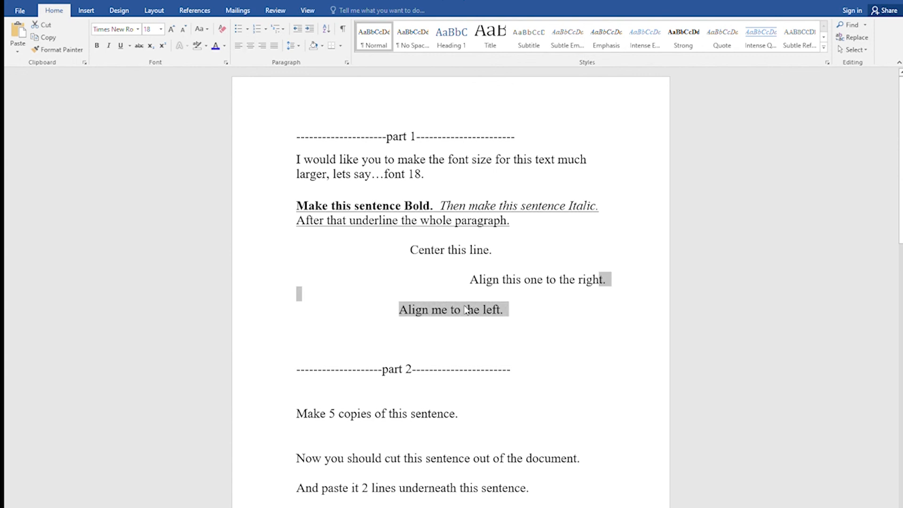
pyautogui.hotkey('shift', 'Right')
pyautogui.hotkey('shift', 'Right')
pyautogui.hotkey('shift', 'Right')
pyautogui.hotkey('shift', 'Right')
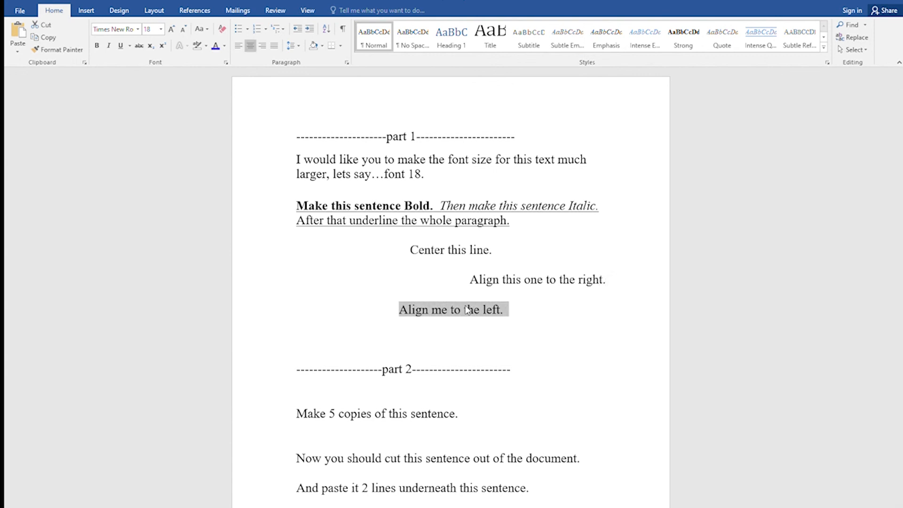
pyautogui.click(233, 46)
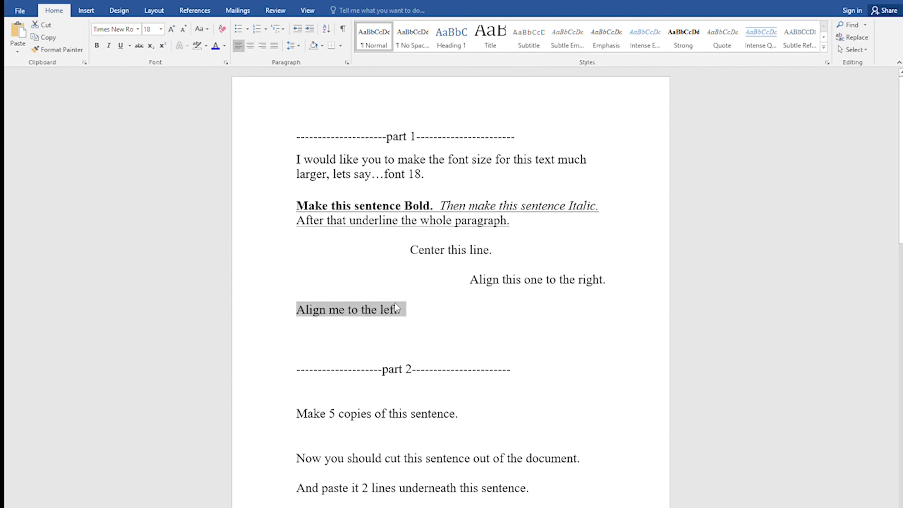
# Copy the whole sentence "Make 5 copies of this sentence." under the part 2 heading.
pyautogui.press('Down')
pyautogui.press('Down')
pyautogui.press('Down')
pyautogui.press('Down')
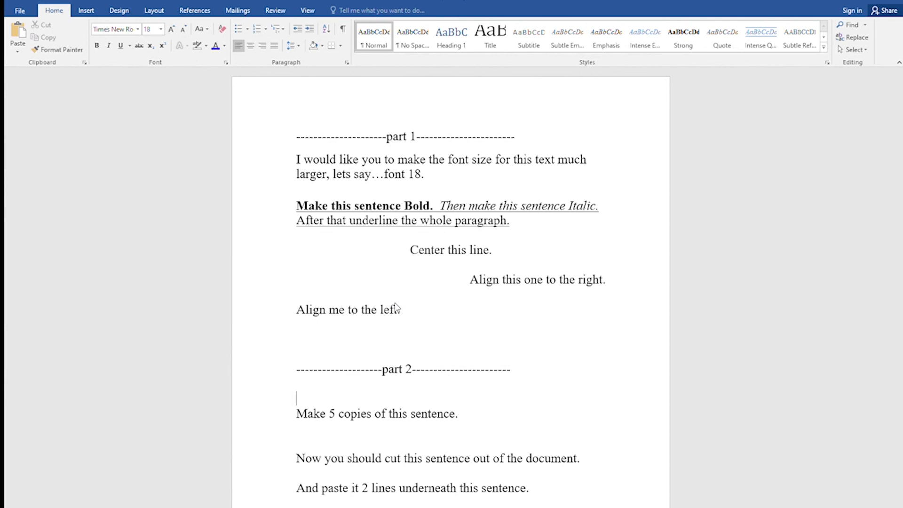
pyautogui.press('Down')
pyautogui.press('Down')
pyautogui.press('Up')
pyautogui.press('Up')
pyautogui.press('Right')
pyautogui.hotkey('shift', 'Right')
pyautogui.hotkey('shift', 'Right')
pyautogui.hotkey('shift', 'Right')
pyautogui.hotkey('shift', 'Right')
pyautogui.hotkey('shift', 'Right')
pyautogui.hotkey('shift', 'Right')
pyautogui.hotkey('shift', 'Right')
pyautogui.hotkey('shift', 'Right')
pyautogui.hotkey('shift', 'Right')
pyautogui.hotkey('shift', 'Right')
pyautogui.hotkey('shift', 'Right')
pyautogui.hotkey('shift', 'Right')
pyautogui.hotkey('shift', 'Right')
pyautogui.hotkey('shift', 'Right')
pyautogui.hotkey('shift', 'Right')
pyautogui.hotkey('shift', 'Right')
pyautogui.hotkey('shift', 'Right')
pyautogui.hotkey('shift', 'Right')
pyautogui.hotkey('shift', 'Right')
pyautogui.hotkey('shift', 'Right')
pyautogui.hotkey('ctrl', 'c')
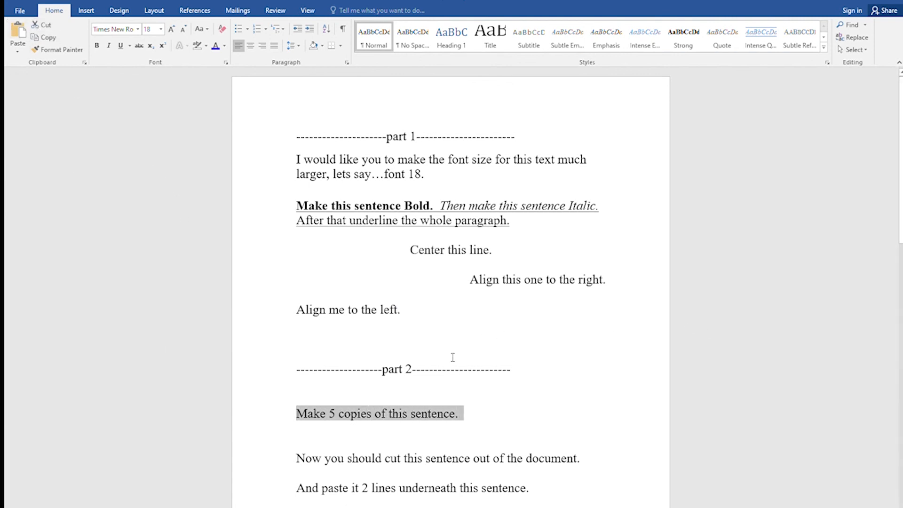
# Paste the copied sentence twice on the blank line just above the part 2 heading.
pyautogui.click(345, 349)
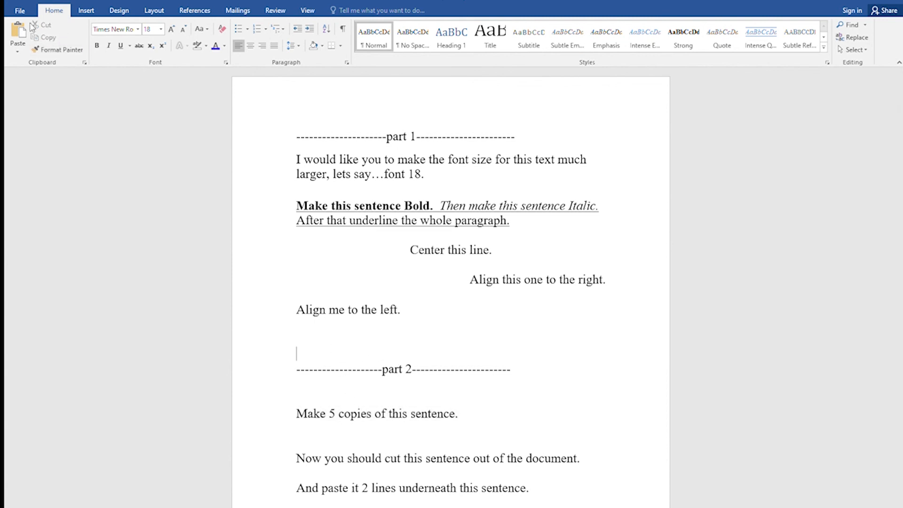
pyautogui.click(17, 31)
pyautogui.click(18, 31)
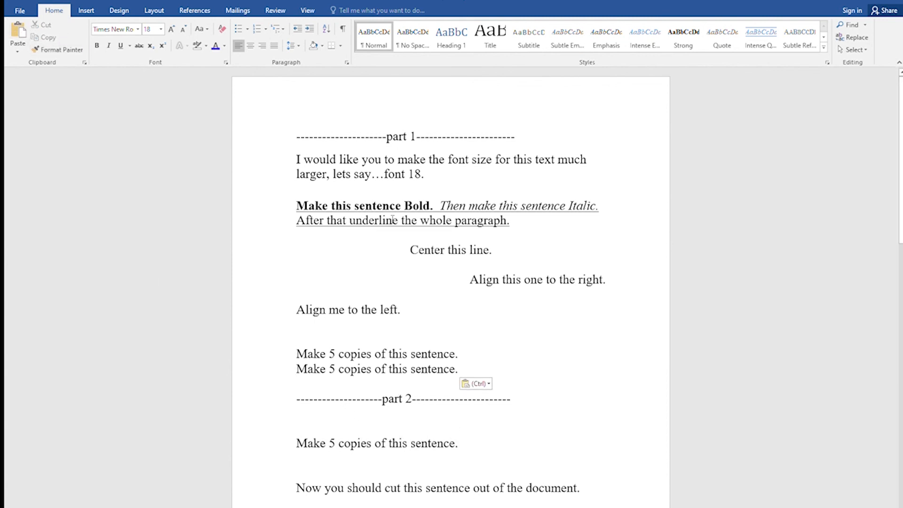
# Paste the copied sentence above the underlined paragraph and again after "I would like you to make" in the first paragraph.
pyautogui.click(306, 193)
pyautogui.click(17, 31)
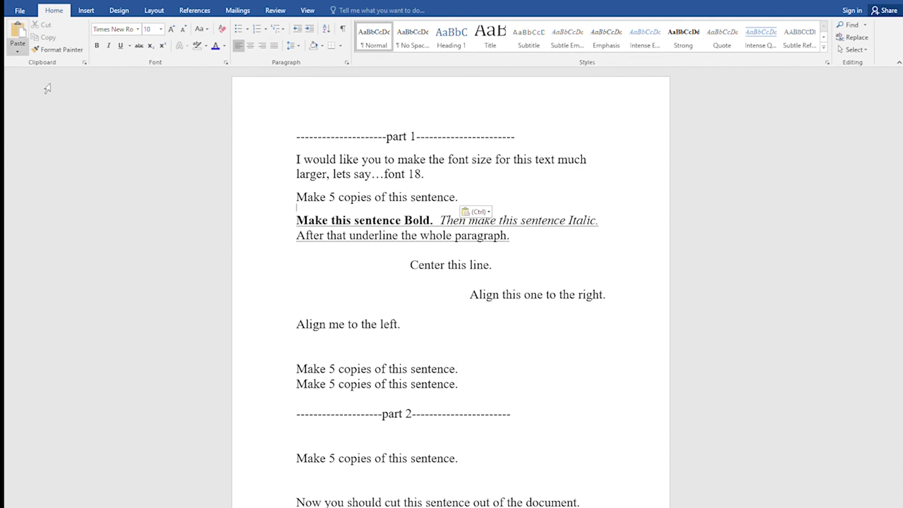
pyautogui.click(476, 324)
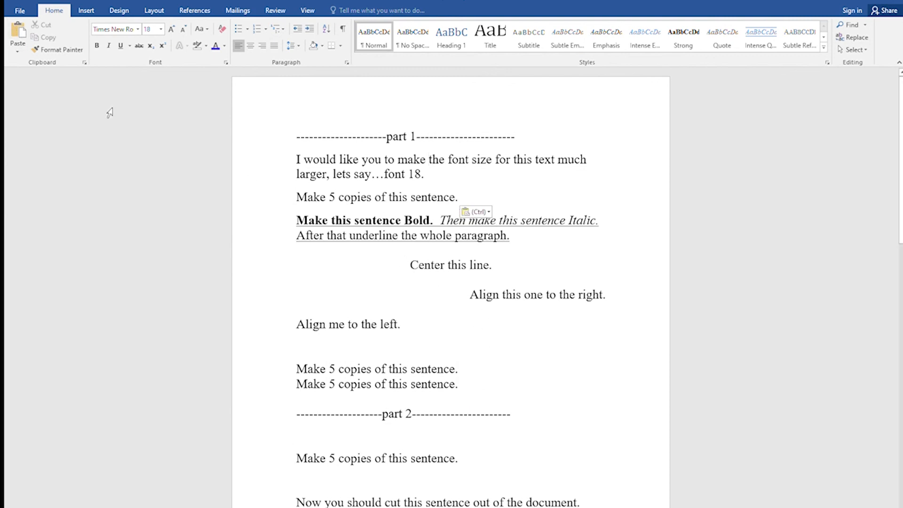
pyautogui.click(17, 31)
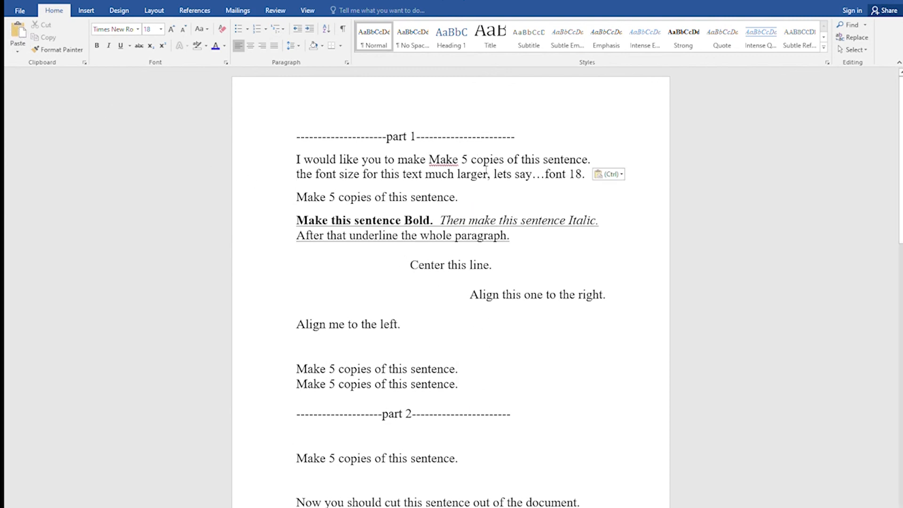
# Paste a fifth copy of the sentence on the blank line just above the part 3 heading.
pyautogui.scroll(-3, 463, 387)
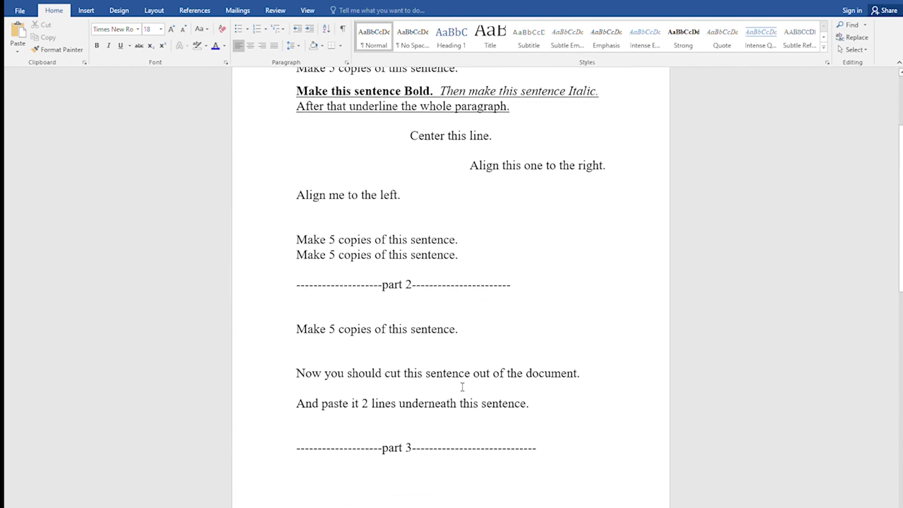
pyautogui.scroll(-3, 462, 387)
pyautogui.click(348, 329)
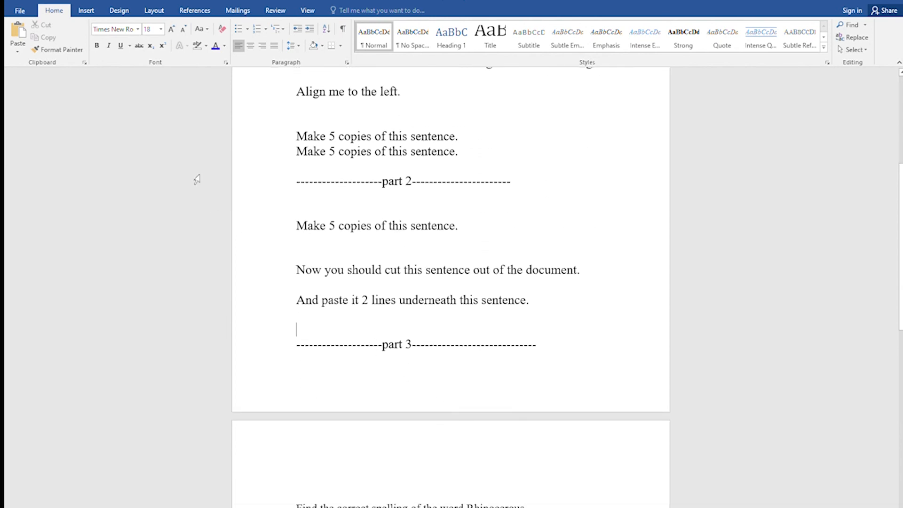
pyautogui.click(17, 31)
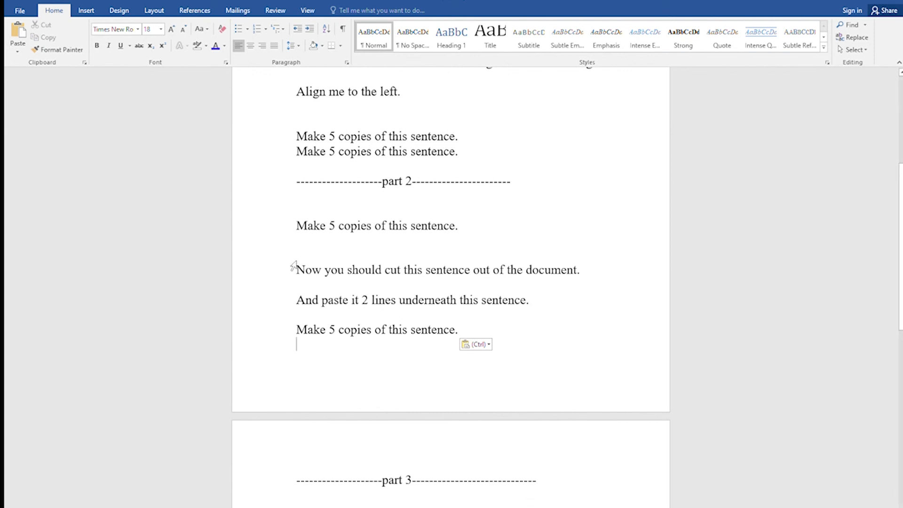
# Cut the sentence "Now you should cut this sentence out of the document." from part 2.
pyautogui.press('Up')
pyautogui.press('Up')
pyautogui.press('Up')
pyautogui.press('Up')
pyautogui.press('Up')
pyautogui.press('Up')
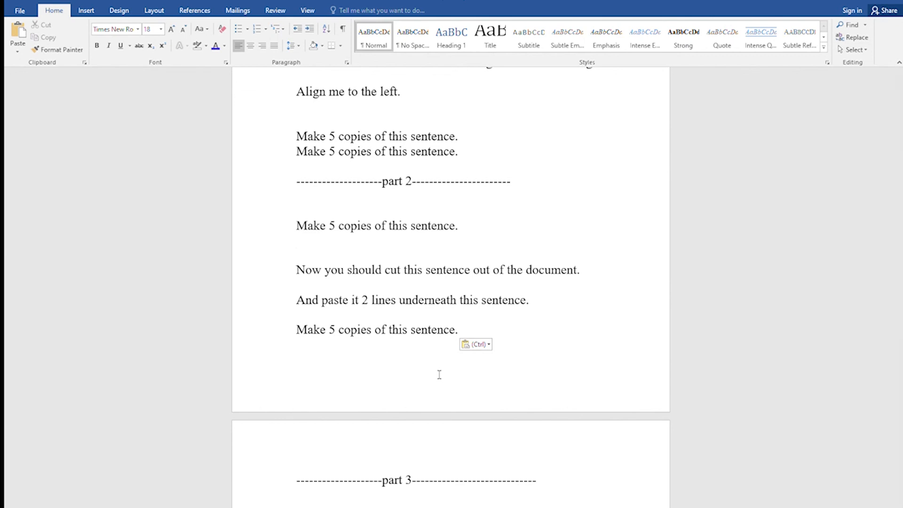
pyautogui.press('Down')
pyautogui.hotkey('shift', 'End')
pyautogui.hotkey('ctrl', 'c')
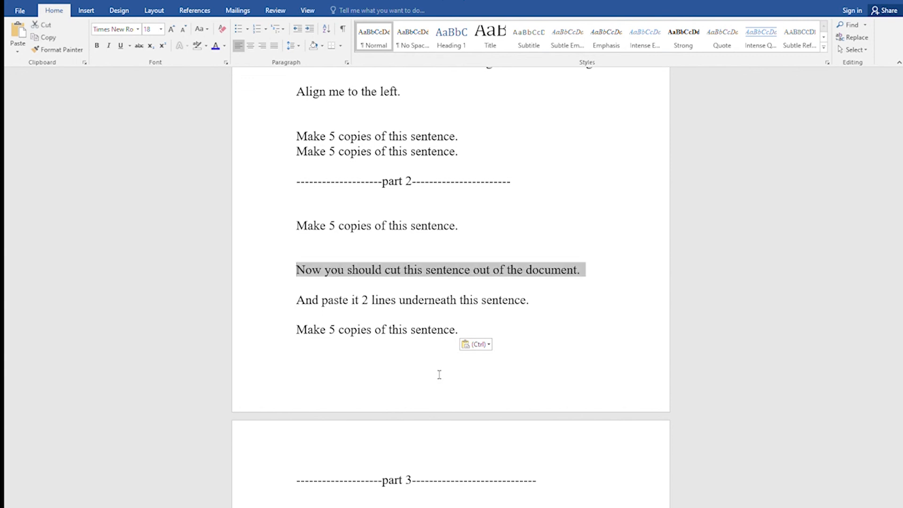
pyautogui.click(39, 25)
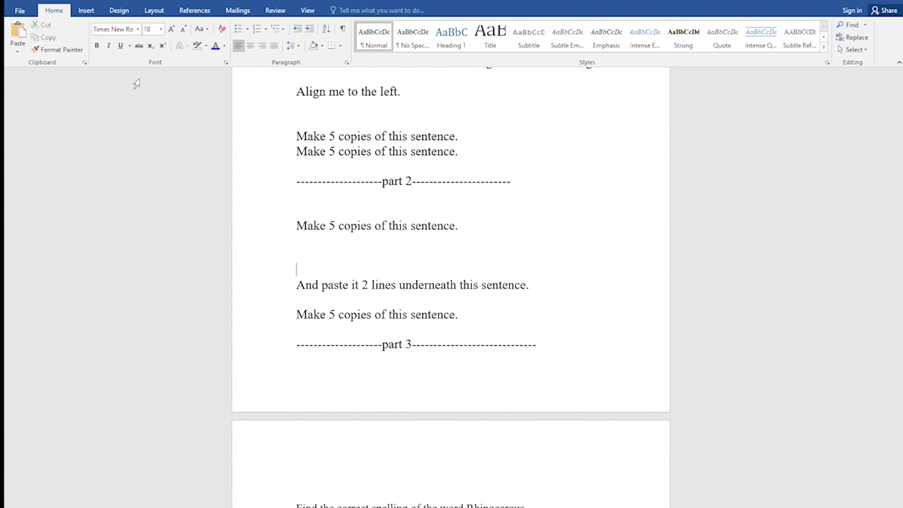
# Add a blank line and paste the cut sentence two lines below "And paste it 2 lines underneath this sentence.".
pyautogui.click(298, 300)
pyautogui.press('Return')
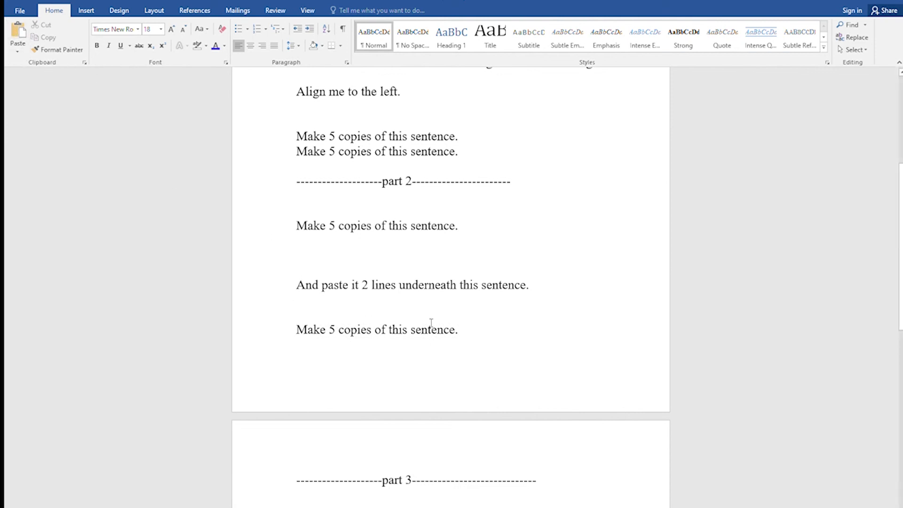
pyautogui.click(14, 29)
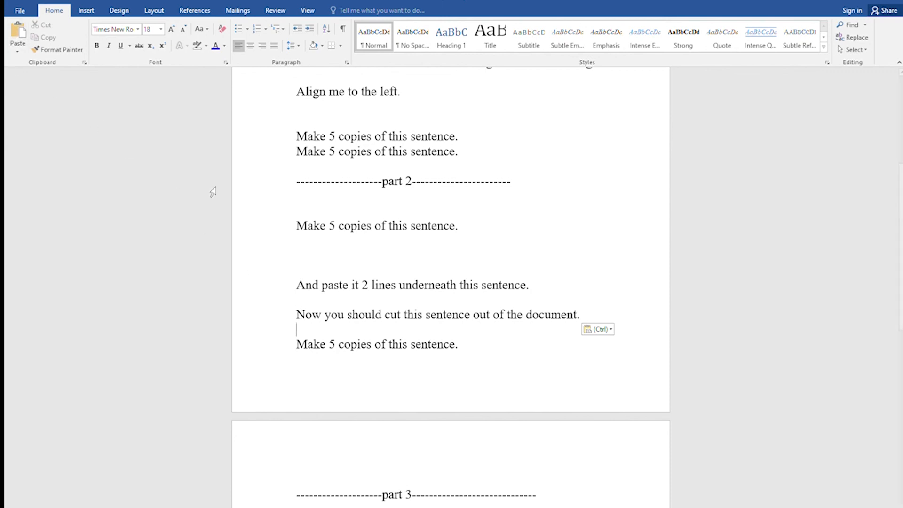
# Correct the misspelled word "Rhinocerous" in part 3 to "Rhinoceros".
pyautogui.scroll(-2, 446, 346)
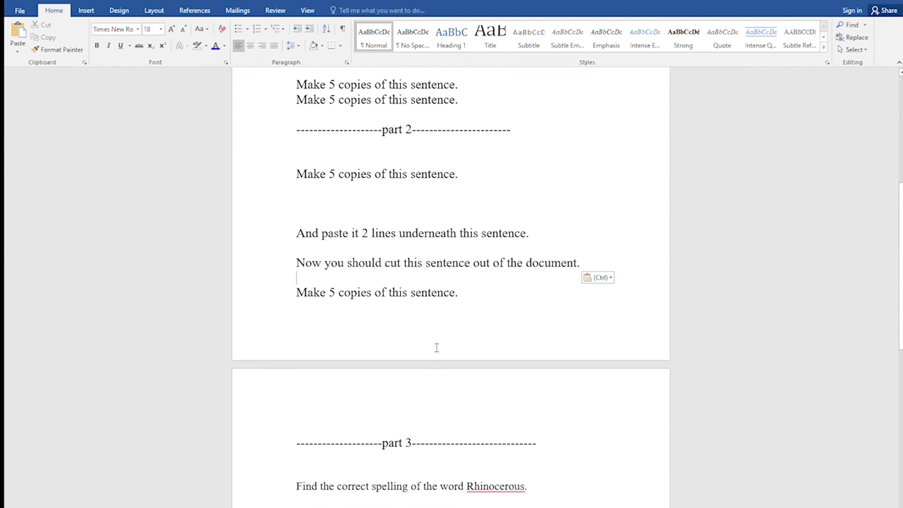
pyautogui.scroll(-7, 430, 344)
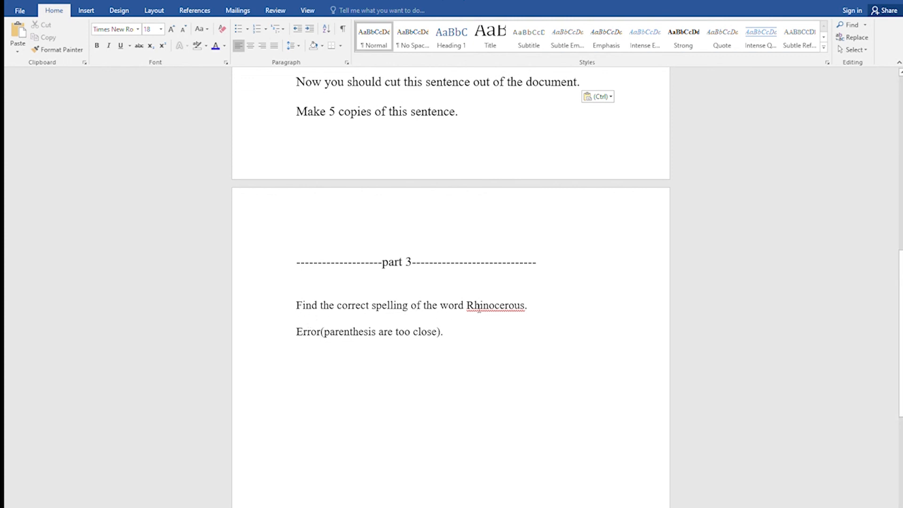
pyautogui.click(489, 307)
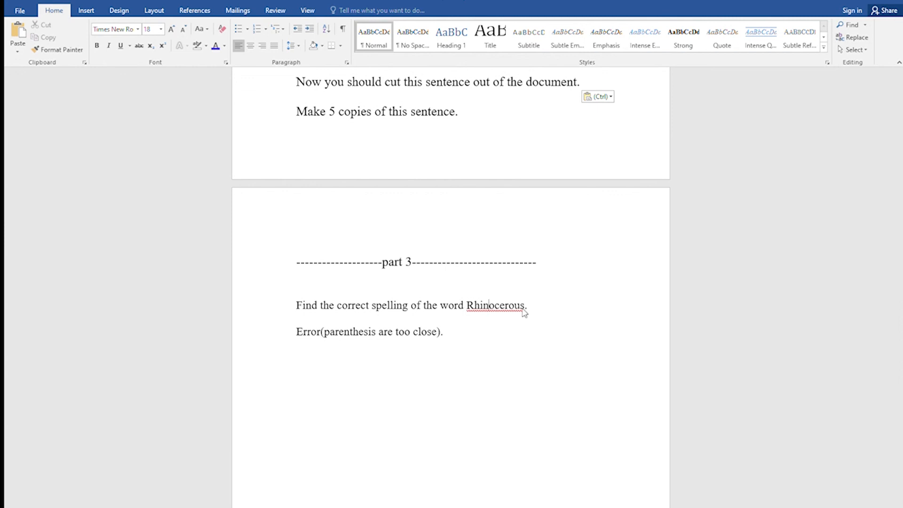
pyautogui.click(549, 316)
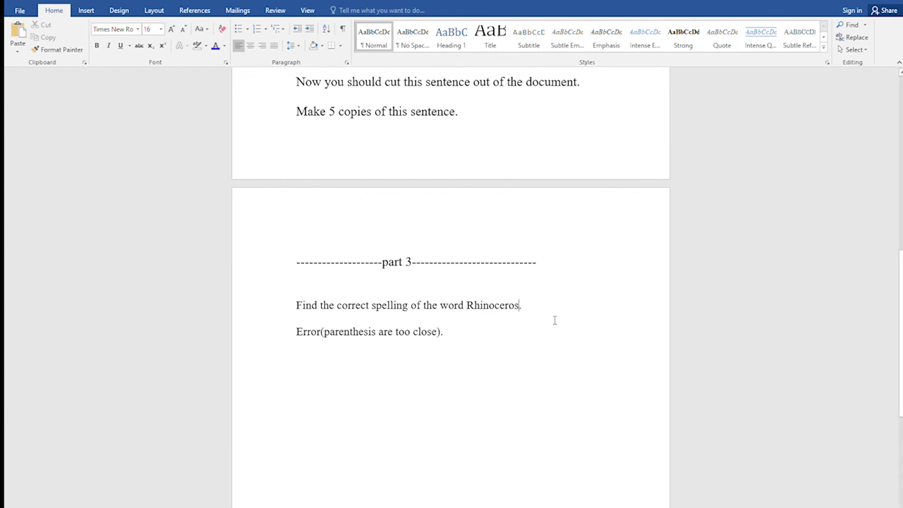
# Place the text cursor between "Error" and the opening parenthesis in the last line of part 3.
pyautogui.click(321, 332)
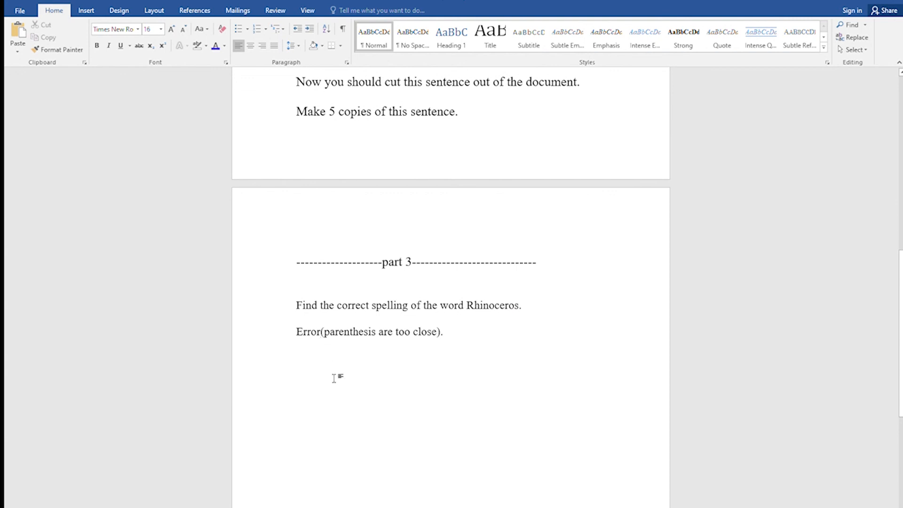